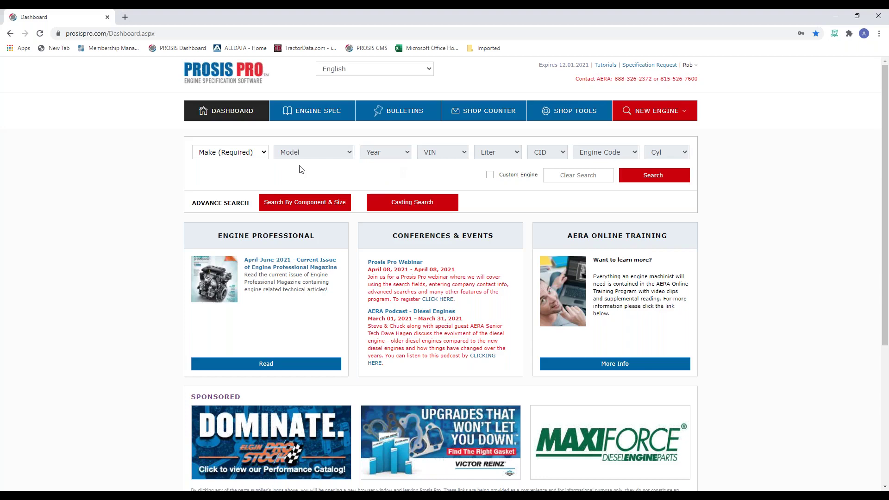
Step: Look over the dashboard from the engine search fields and news to the latest bulletins and latest engine specifications
{"action": "scroll", "coordinate": [304, 172], "scroll_direction": "down", "scroll_amount": 1}
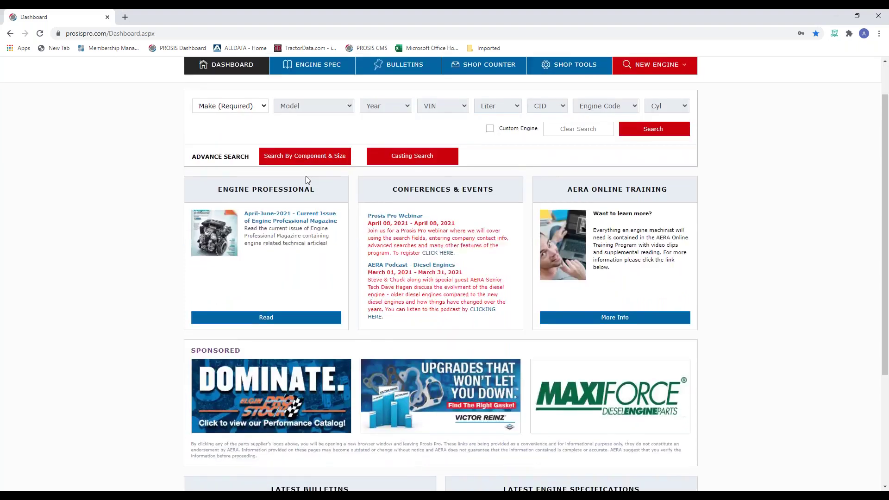
{"action": "scroll", "coordinate": [306, 176], "scroll_direction": "up", "scroll_amount": 1}
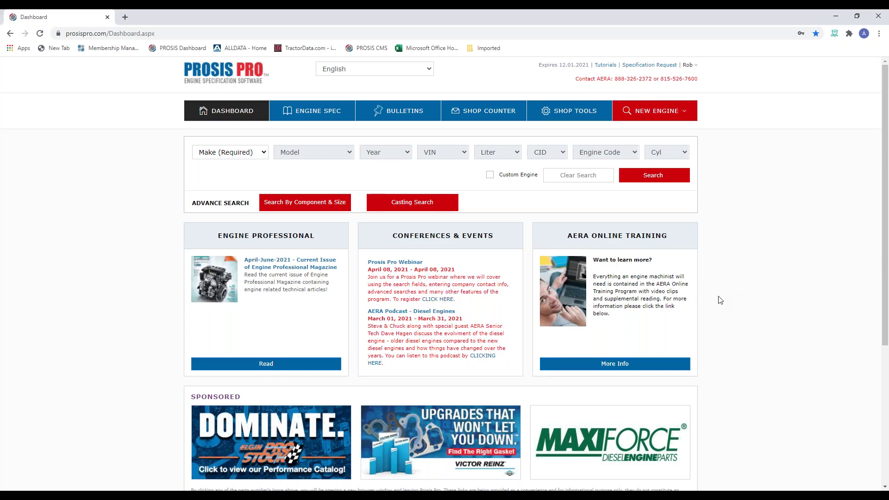
{"action": "scroll", "coordinate": [720, 300], "scroll_direction": "down", "scroll_amount": 1}
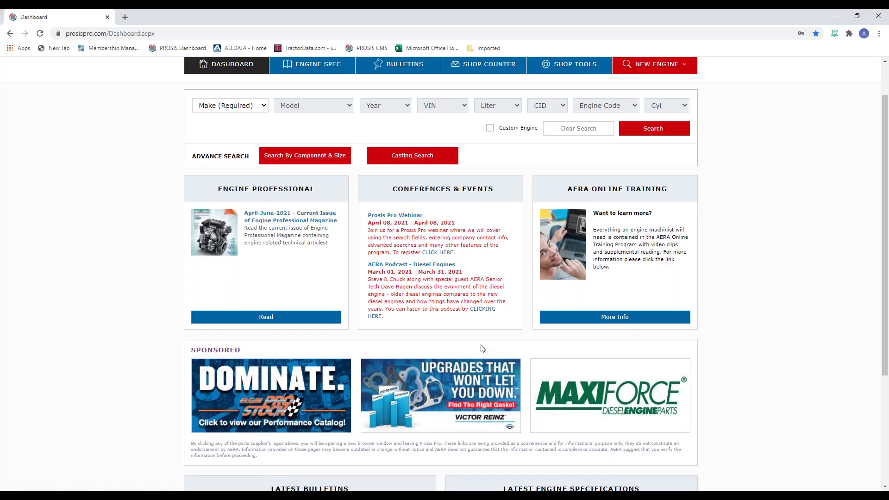
{"action": "scroll", "coordinate": [481, 349], "scroll_direction": "down", "scroll_amount": 1}
{"action": "scroll", "coordinate": [482, 350], "scroll_direction": "down", "scroll_amount": 3}
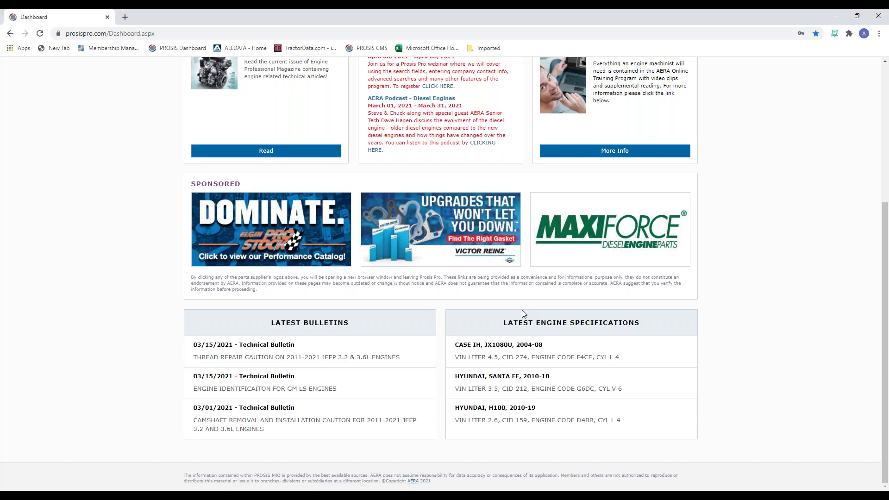
{"action": "scroll", "coordinate": [521, 310], "scroll_direction": "up", "scroll_amount": 4}
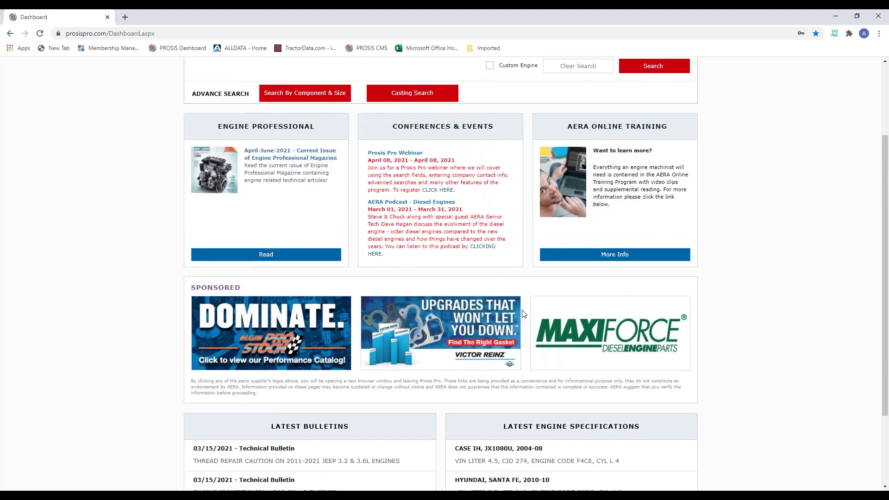
{"action": "scroll", "coordinate": [523, 314], "scroll_direction": "down", "scroll_amount": 1}
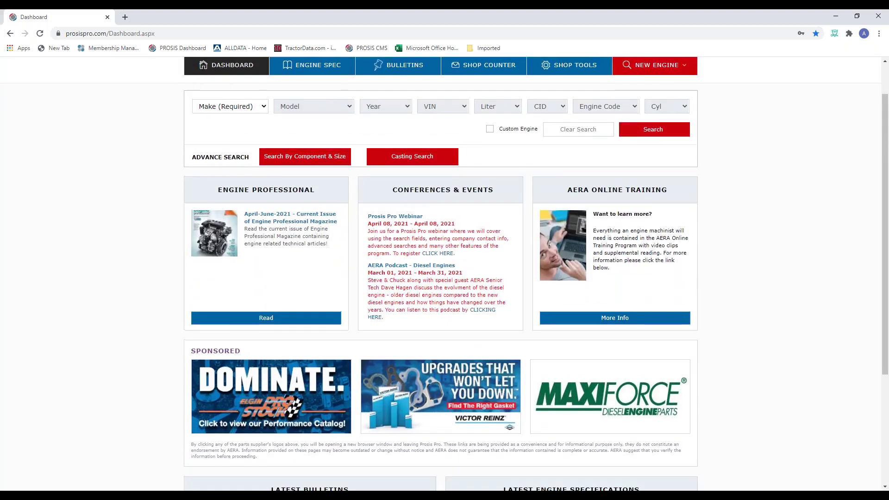
{"action": "scroll", "coordinate": [306, 212], "scroll_direction": "up", "scroll_amount": 1}
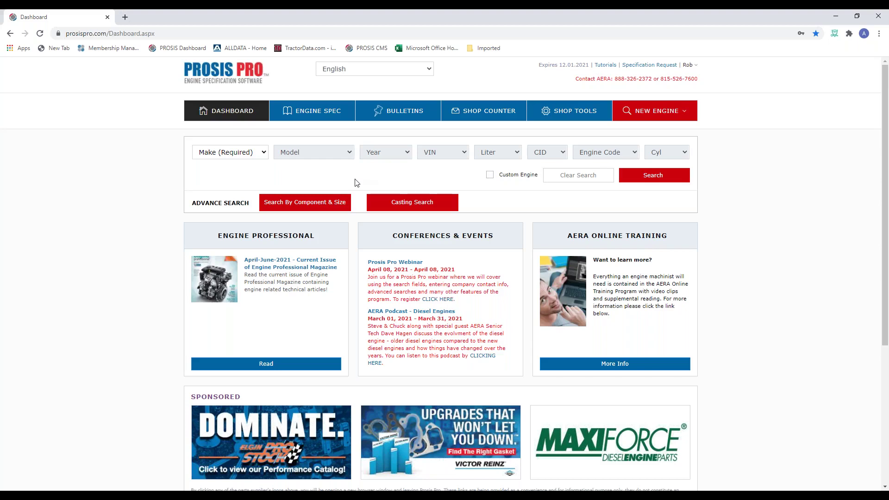
{"action": "left_click", "coordinate": [251, 156]}
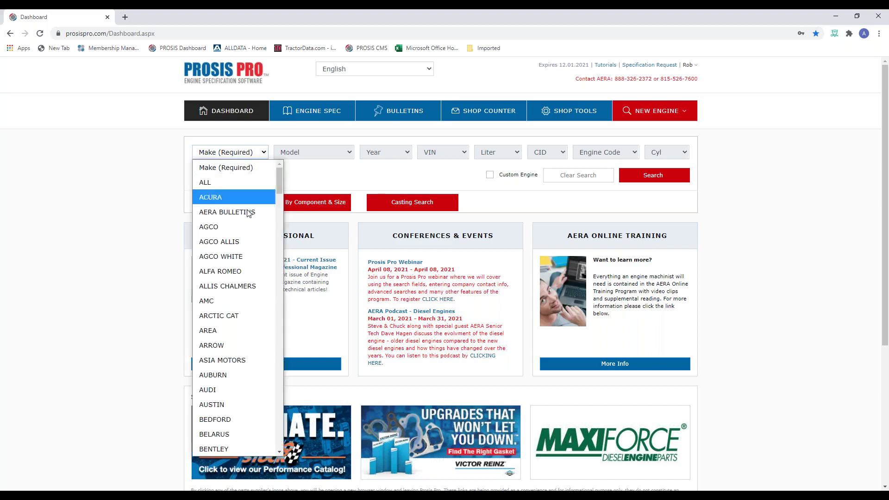
{"action": "left_click", "coordinate": [294, 181]}
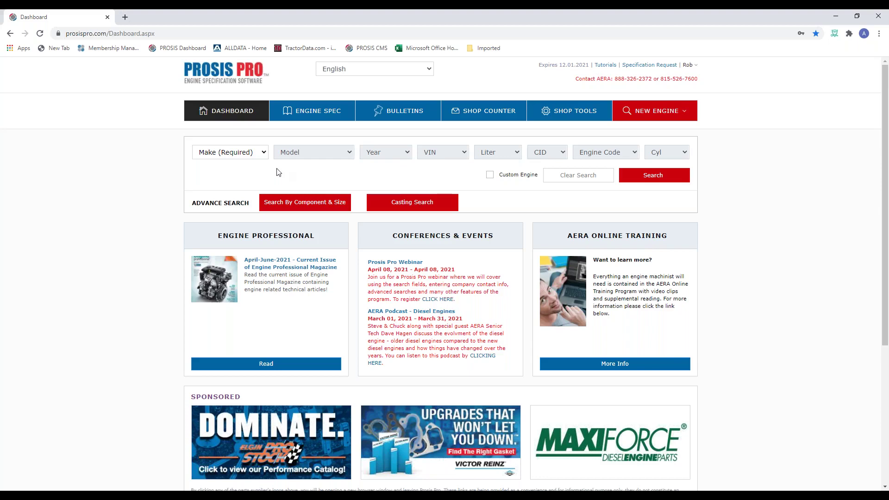
{"action": "left_click", "coordinate": [248, 156]}
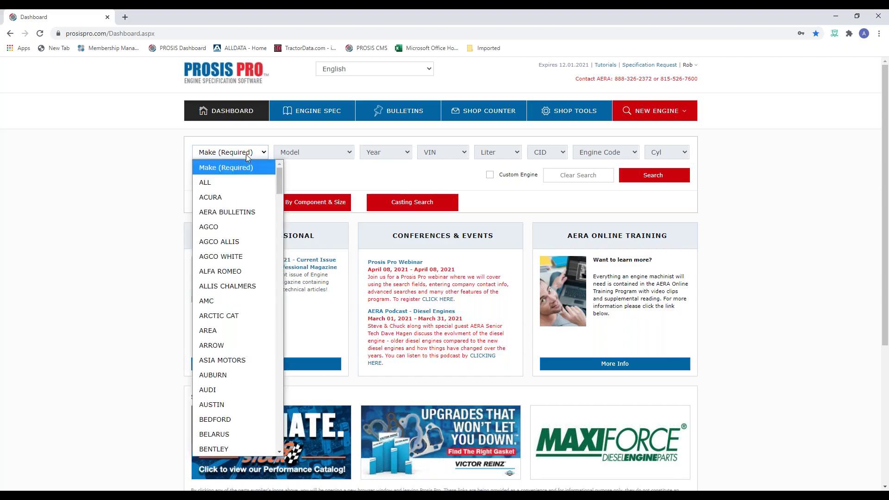
{"action": "left_click", "coordinate": [306, 179]}
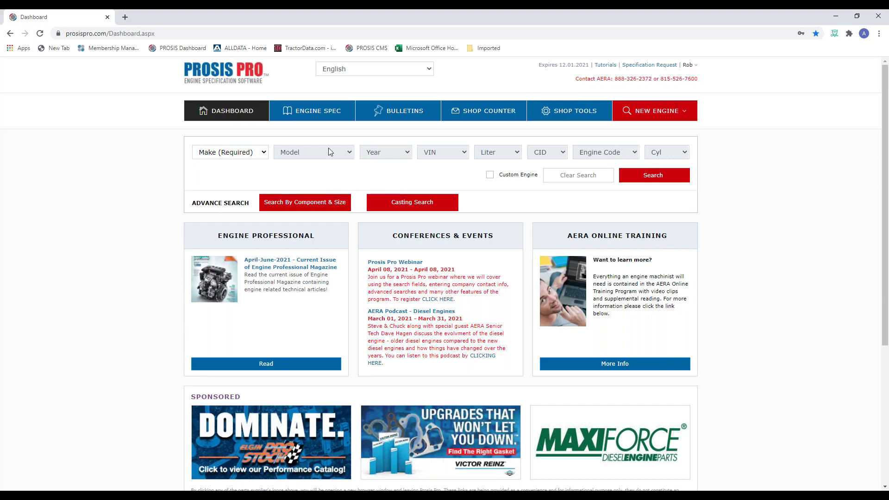
Step: Set the engine search make to CATERPILLAR and browse its available engine codes without choosing one
{"action": "left_click", "coordinate": [255, 155]}
{"action": "scroll", "coordinate": [218, 391], "scroll_direction": "down", "scroll_amount": 4}
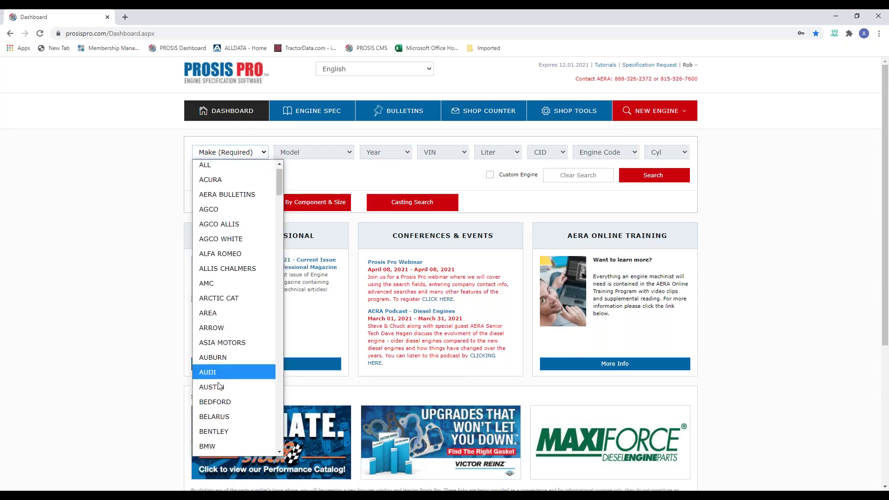
{"action": "scroll", "coordinate": [233, 403], "scroll_direction": "down", "scroll_amount": 2}
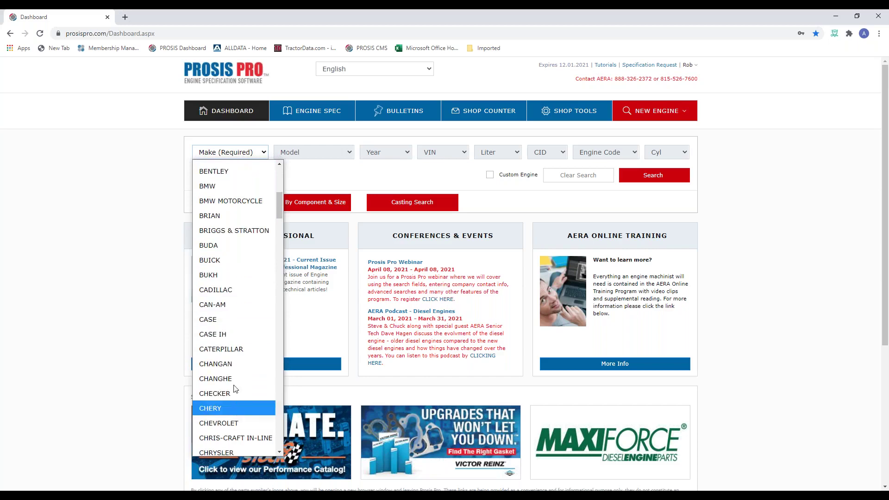
{"action": "left_click", "coordinate": [234, 353]}
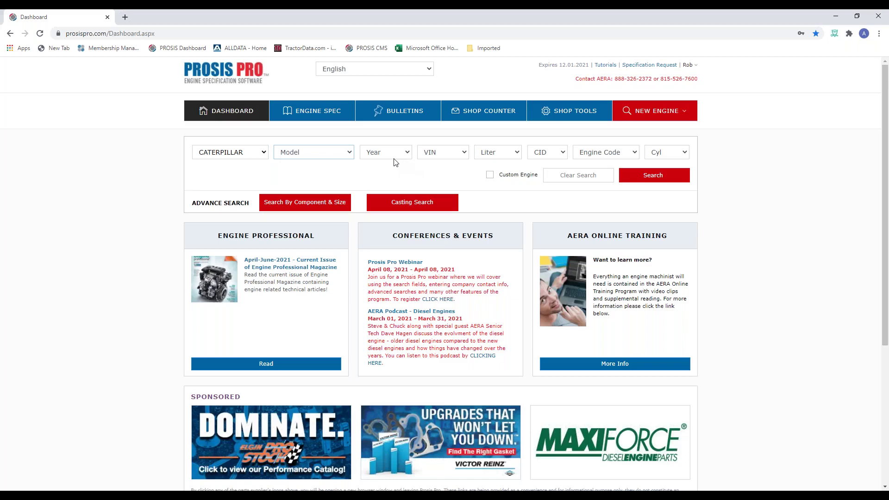
{"action": "left_click", "coordinate": [600, 157]}
{"action": "scroll", "coordinate": [604, 296], "scroll_direction": "down", "scroll_amount": 6}
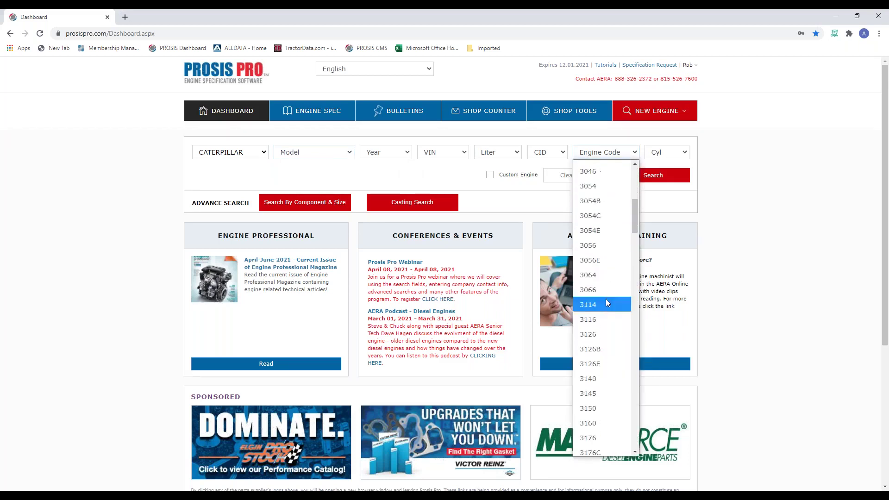
{"action": "left_click", "coordinate": [419, 183]}
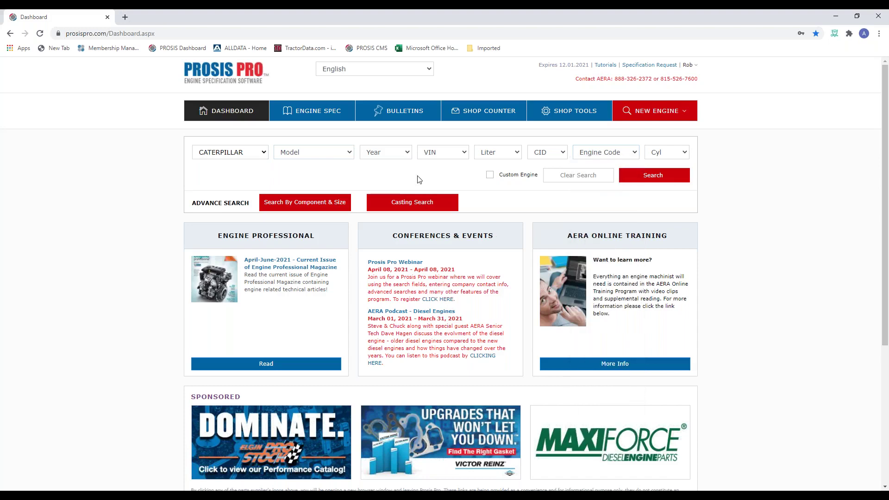
Step: Set the engine search make to FORD
{"action": "left_click", "coordinate": [256, 153]}
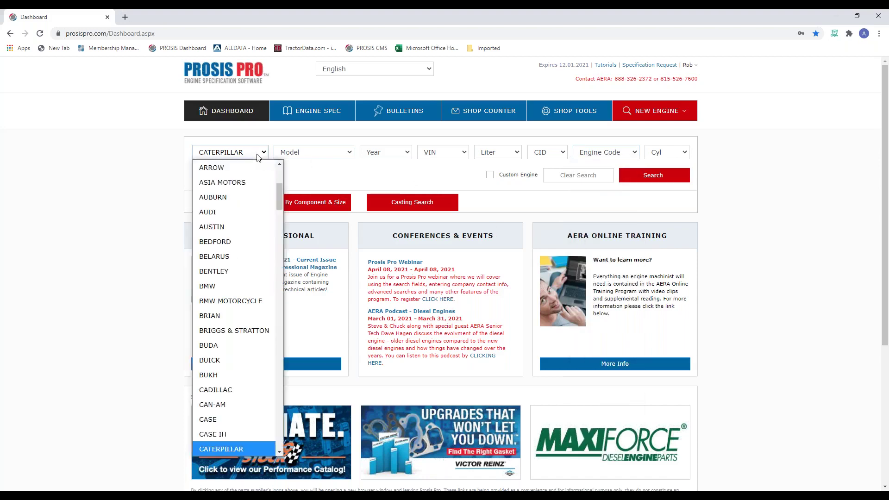
{"action": "scroll", "coordinate": [238, 345], "scroll_direction": "down", "scroll_amount": 3}
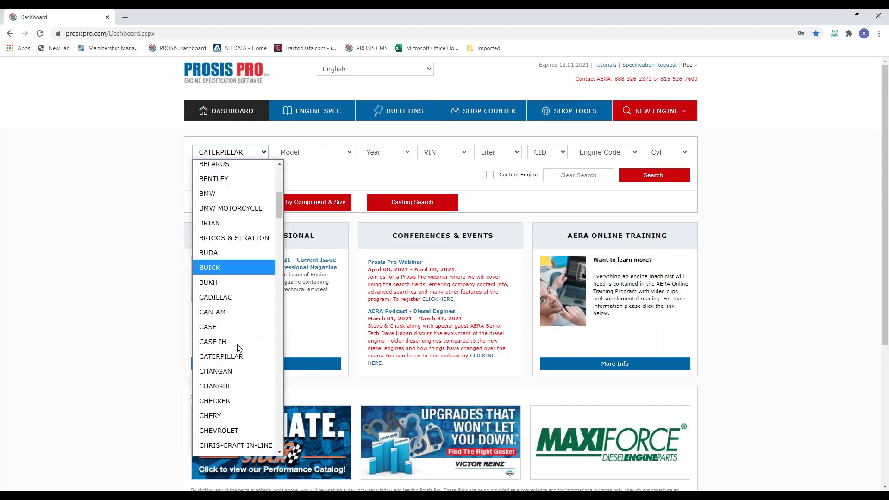
{"action": "scroll", "coordinate": [238, 348], "scroll_direction": "down", "scroll_amount": 10}
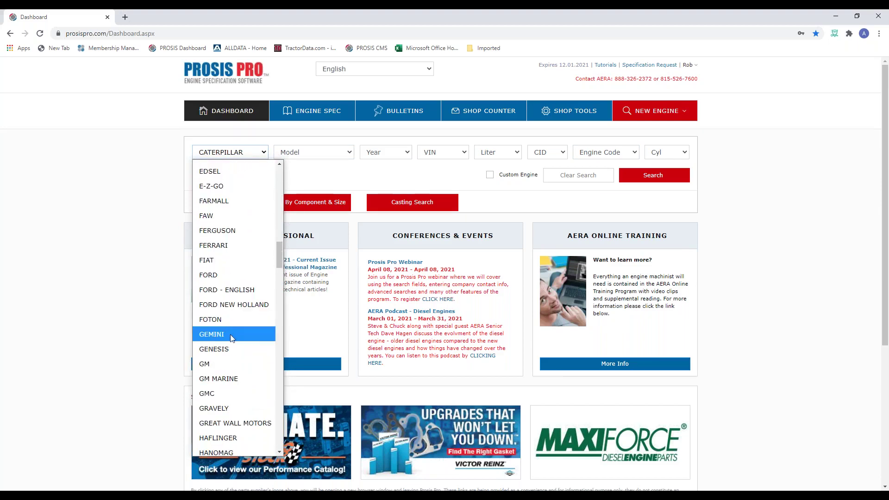
{"action": "left_click", "coordinate": [225, 275]}
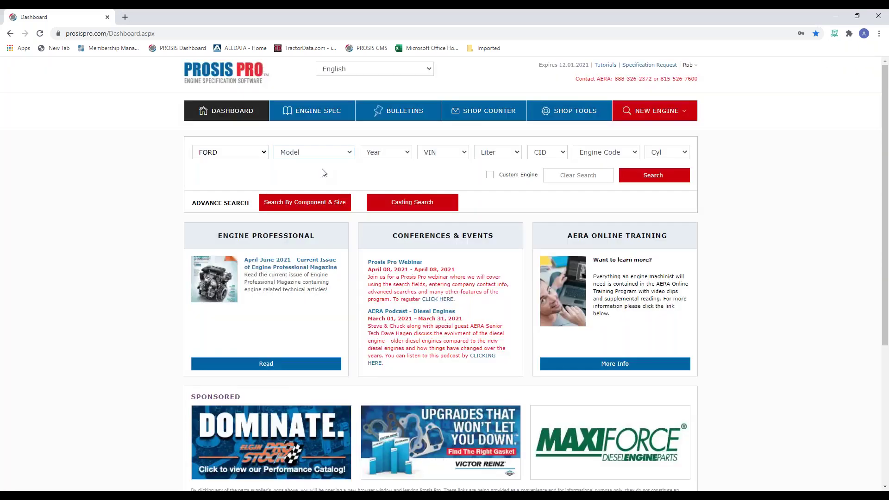
Step: Limit the Ford search to 2.0 liter engines from year 2012 and run it
{"action": "left_click", "coordinate": [497, 159]}
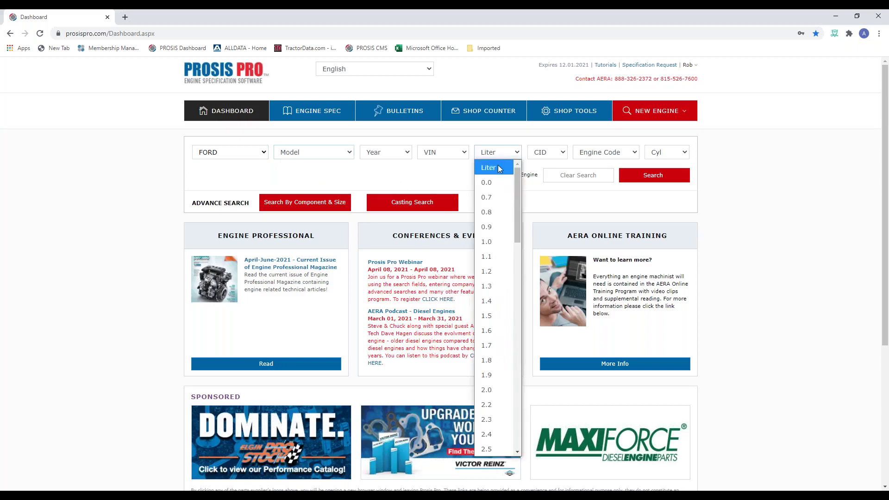
{"action": "left_click", "coordinate": [503, 389]}
{"action": "left_click", "coordinate": [387, 155]}
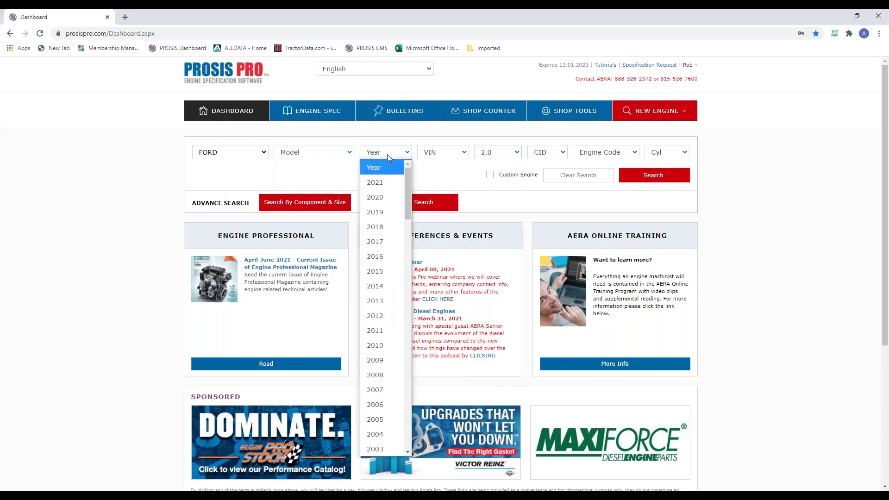
{"action": "left_click", "coordinate": [392, 317]}
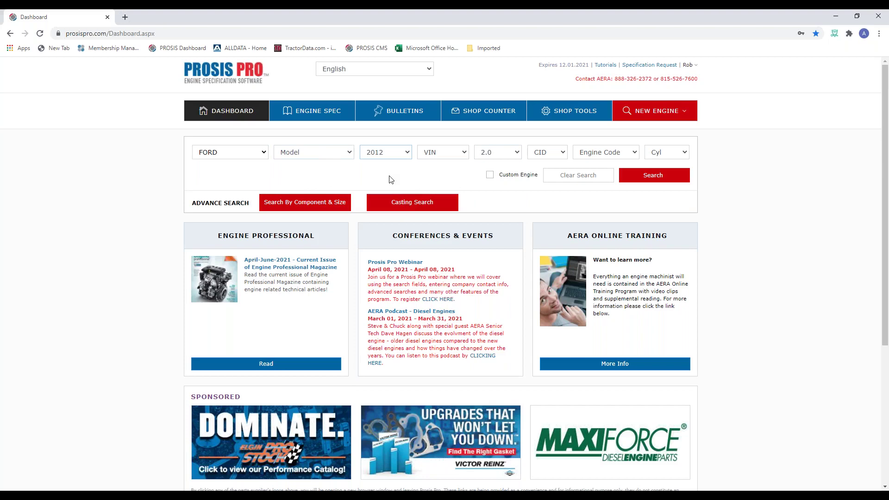
{"action": "left_click", "coordinate": [651, 180]}
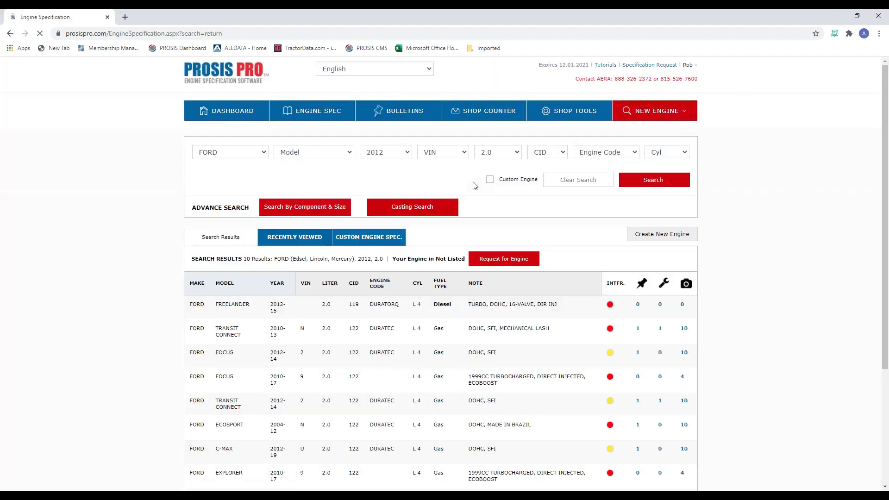
Step: Review the search results and open the engine details of the 2012-14 FORD TRANSIT CONNECT with VIN 2
{"action": "scroll", "coordinate": [396, 176], "scroll_direction": "down", "scroll_amount": 1}
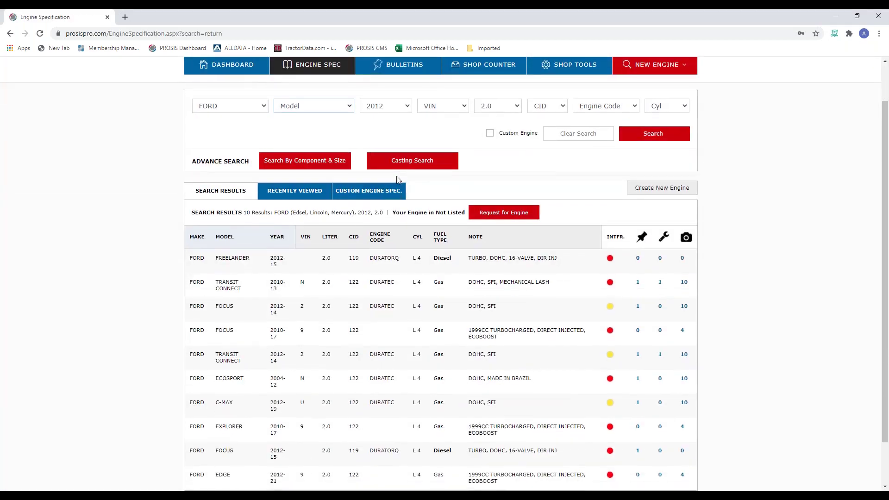
{"action": "scroll", "coordinate": [396, 180], "scroll_direction": "down", "scroll_amount": 1}
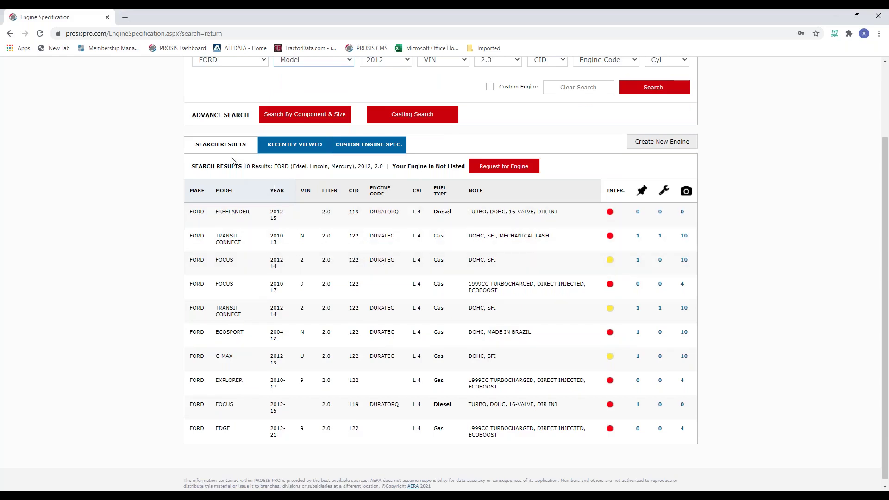
{"action": "scroll", "coordinate": [232, 161], "scroll_direction": "up", "scroll_amount": 1}
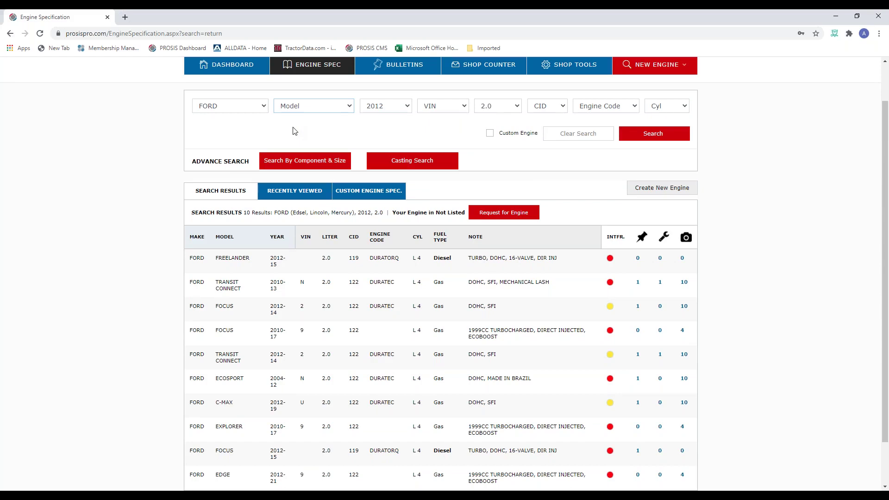
{"action": "scroll", "coordinate": [297, 134], "scroll_direction": "down", "scroll_amount": 1}
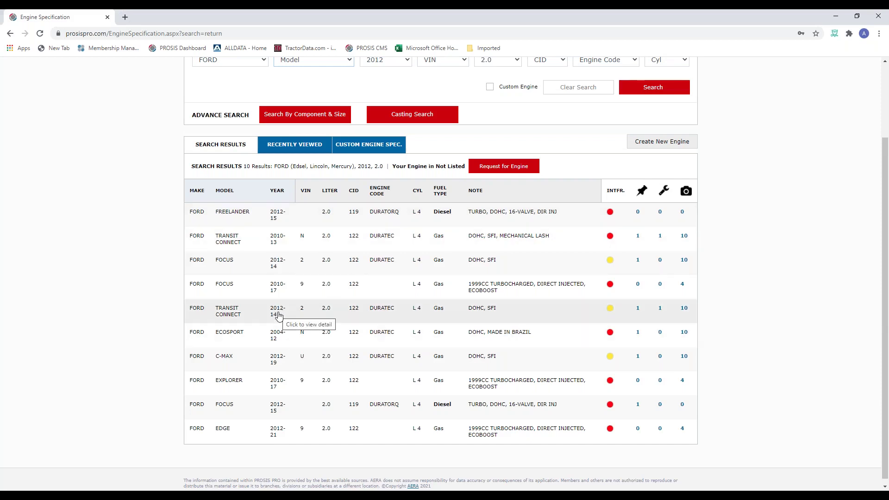
{"action": "scroll", "coordinate": [317, 278], "scroll_direction": "up", "scroll_amount": 2}
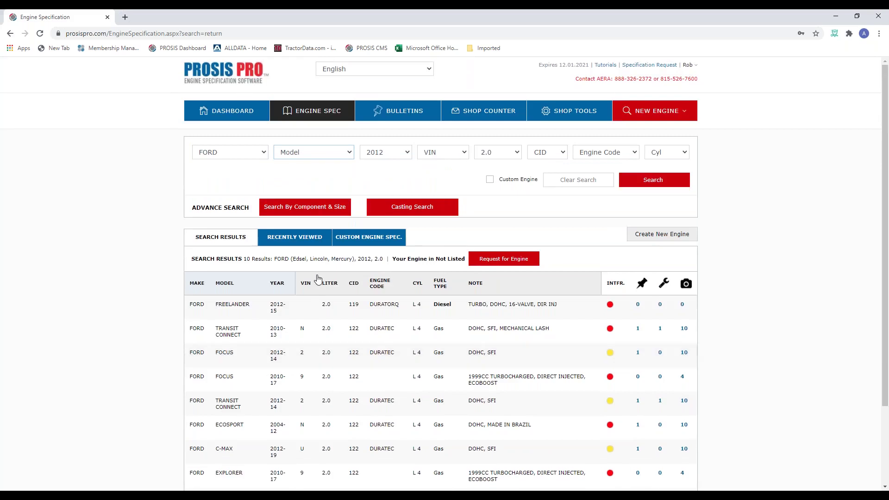
{"action": "scroll", "coordinate": [317, 278], "scroll_direction": "down", "scroll_amount": 2}
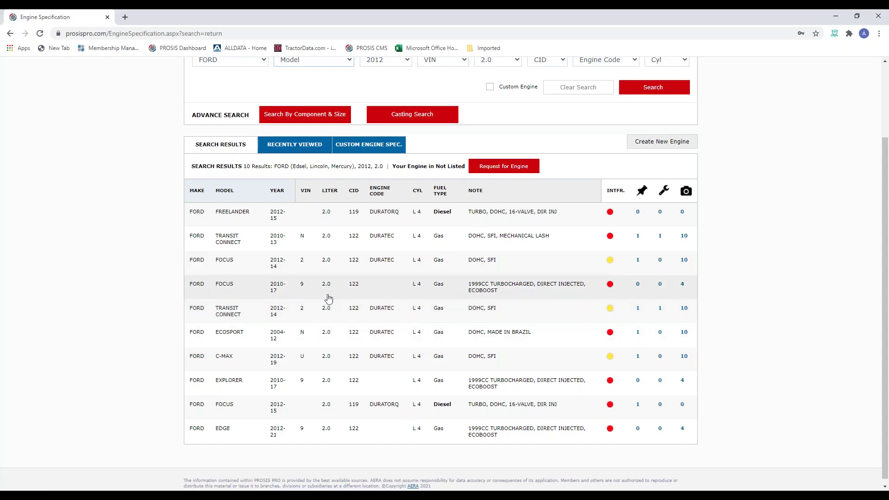
{"action": "left_click", "coordinate": [328, 311]}
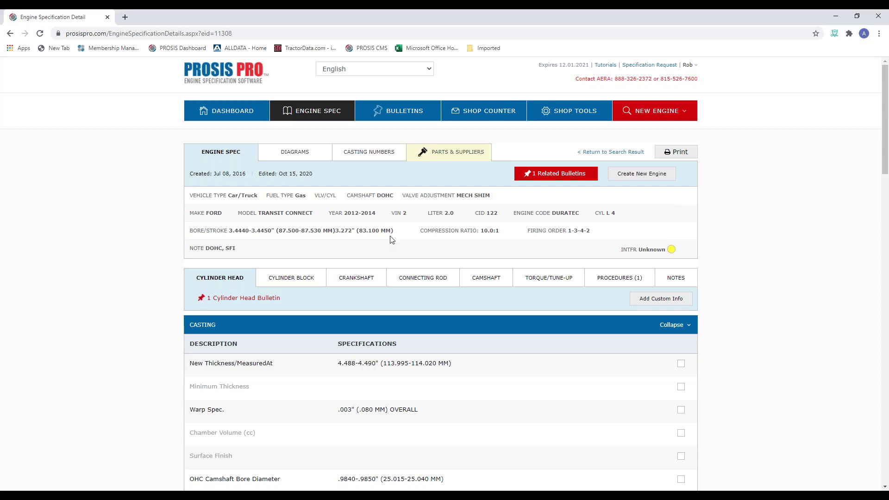
Step: View the engine's cylinder block, crankshaft, connecting rod and camshaft specifications in turn
{"action": "scroll", "coordinate": [361, 237], "scroll_direction": "down", "scroll_amount": 1}
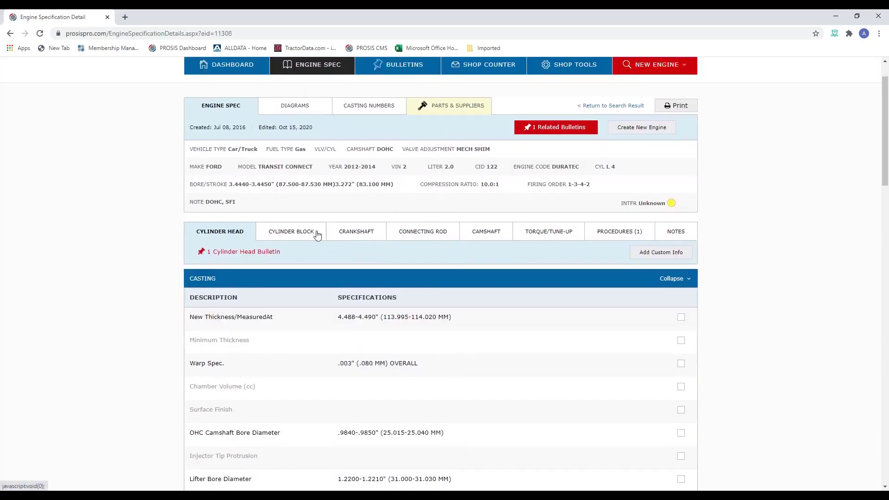
{"action": "left_click", "coordinate": [317, 235]}
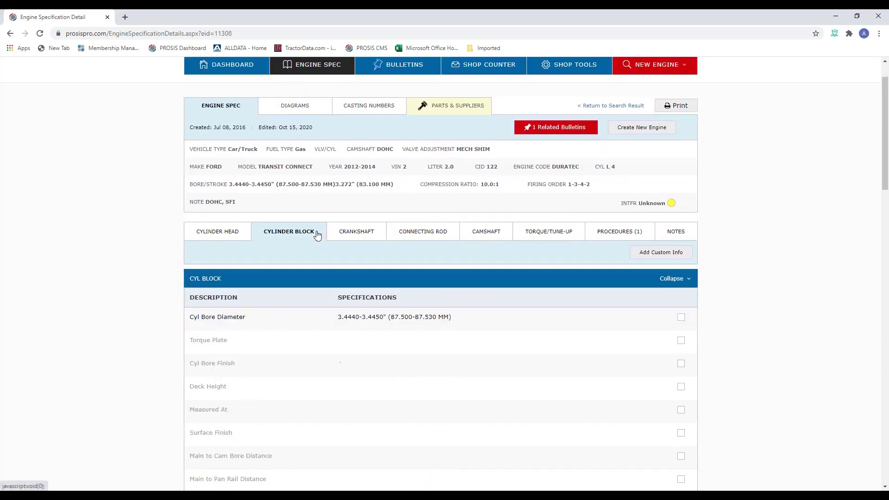
{"action": "left_click", "coordinate": [359, 235]}
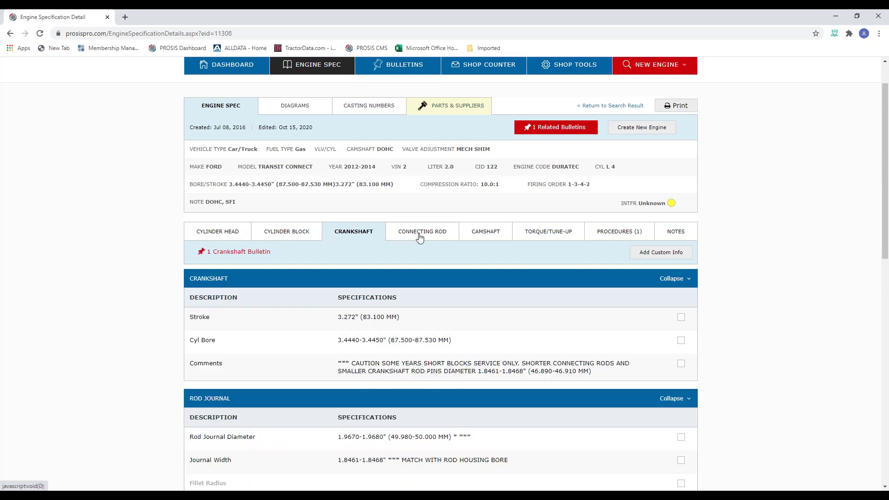
{"action": "left_click", "coordinate": [420, 235]}
{"action": "left_click", "coordinate": [486, 235]}
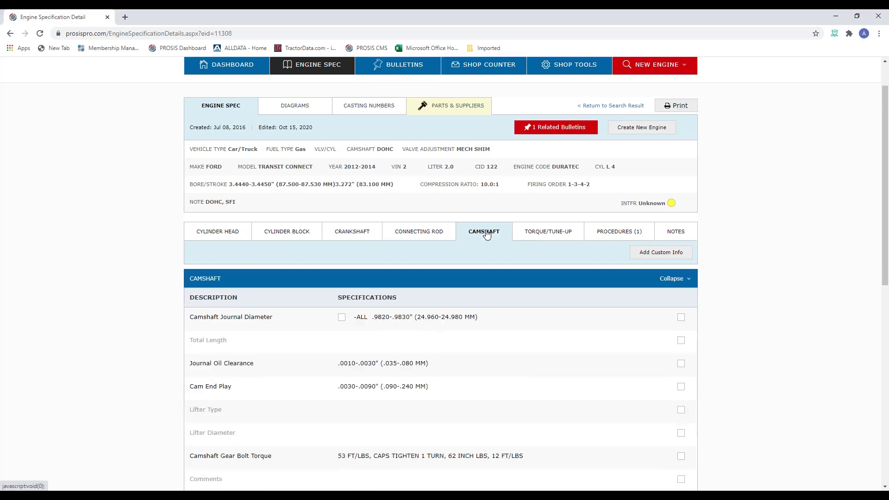
Step: View the engine's torque and tune-up specifications briefly, and review the cylinder head specifications from casting through installation
{"action": "left_click", "coordinate": [552, 237]}
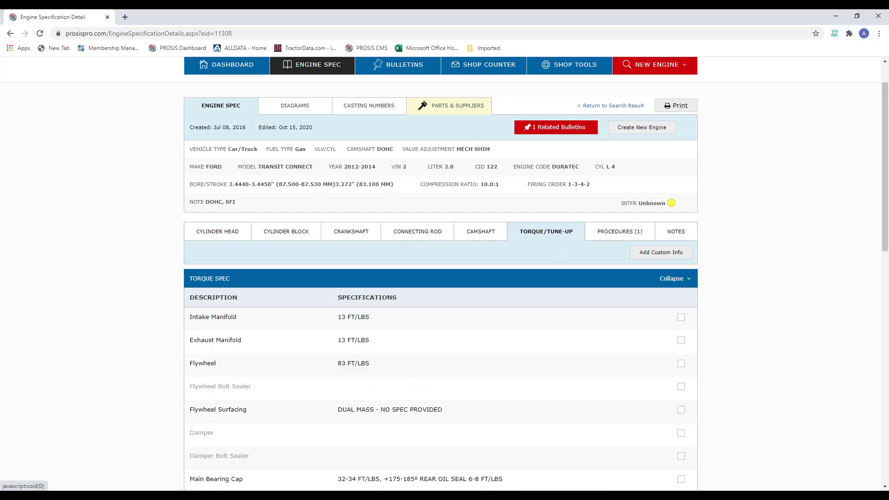
{"action": "left_click", "coordinate": [220, 233]}
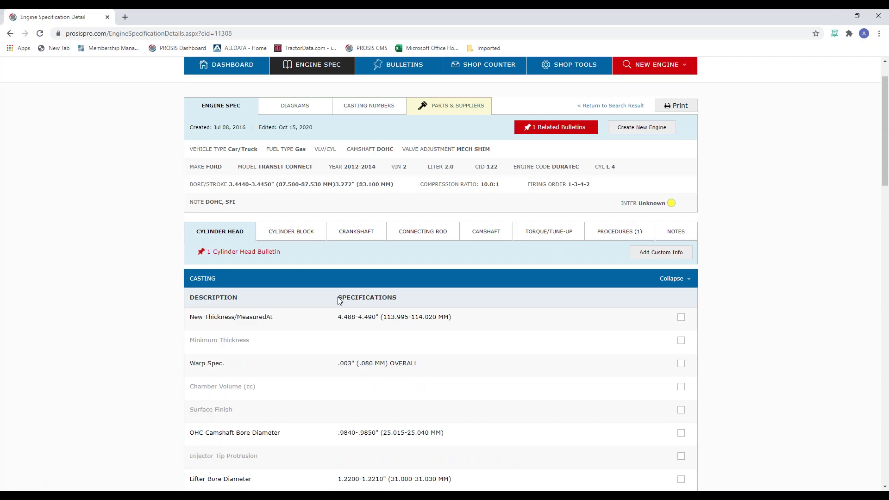
{"action": "scroll", "coordinate": [339, 300], "scroll_direction": "down", "scroll_amount": 2}
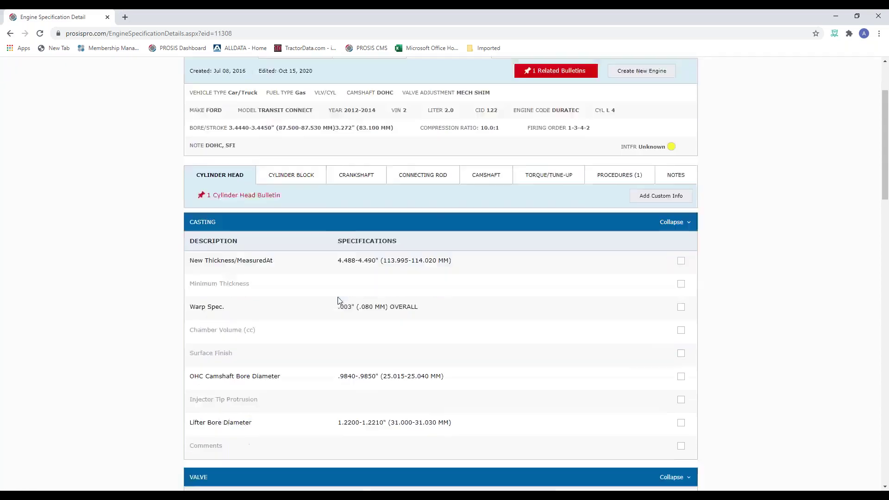
{"action": "scroll", "coordinate": [340, 300], "scroll_direction": "down", "scroll_amount": 2}
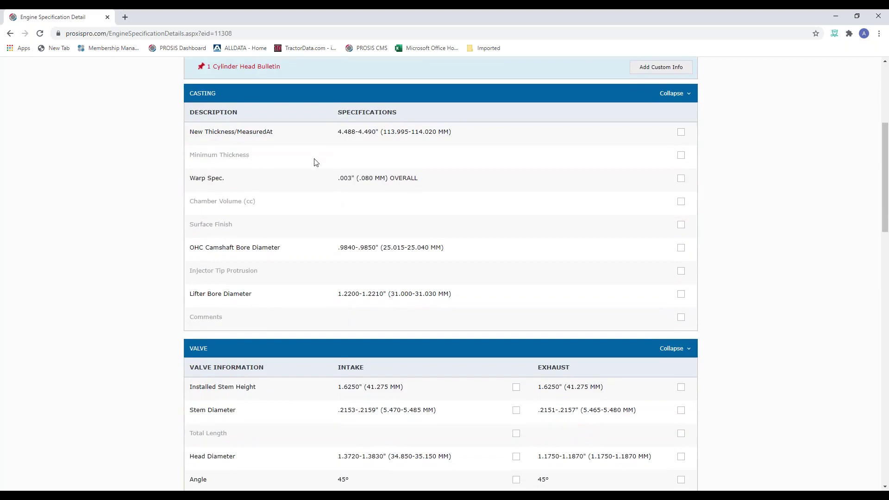
{"action": "scroll", "coordinate": [316, 164], "scroll_direction": "down", "scroll_amount": 2}
{"action": "scroll", "coordinate": [347, 283], "scroll_direction": "down", "scroll_amount": 5}
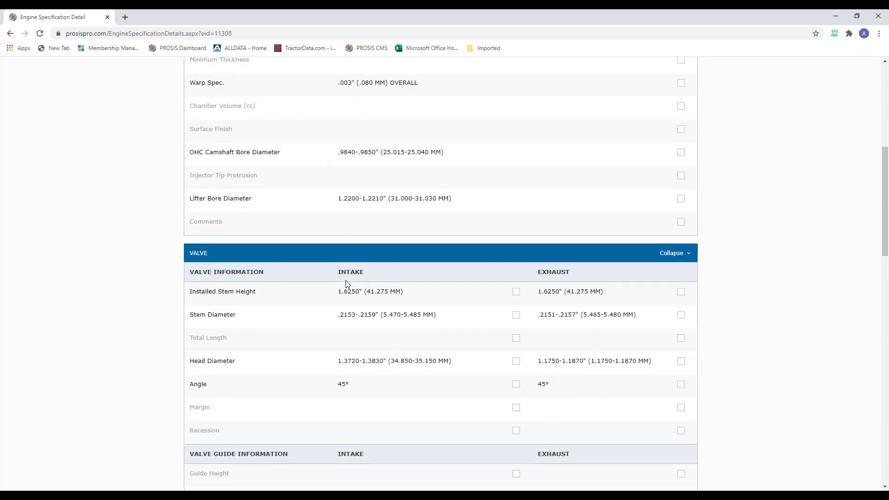
{"action": "scroll", "coordinate": [347, 284], "scroll_direction": "down", "scroll_amount": 5}
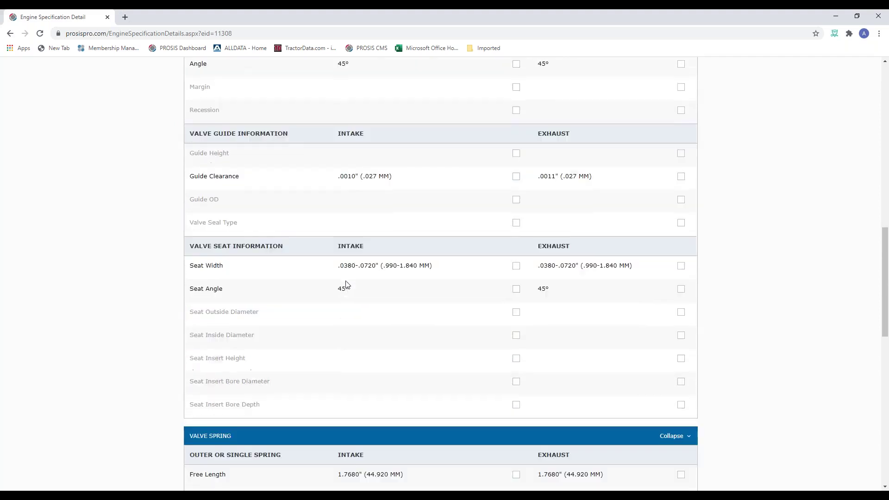
{"action": "scroll", "coordinate": [348, 298], "scroll_direction": "down", "scroll_amount": 8}
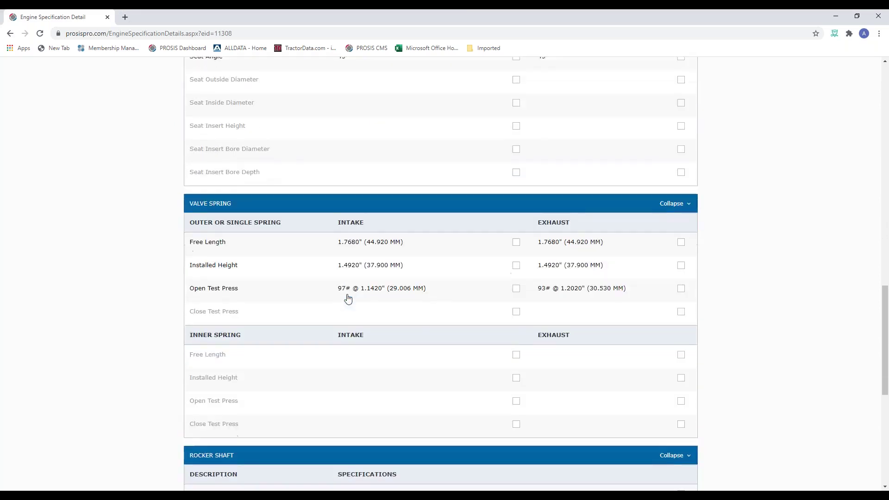
{"action": "scroll", "coordinate": [347, 293], "scroll_direction": "down", "scroll_amount": 1}
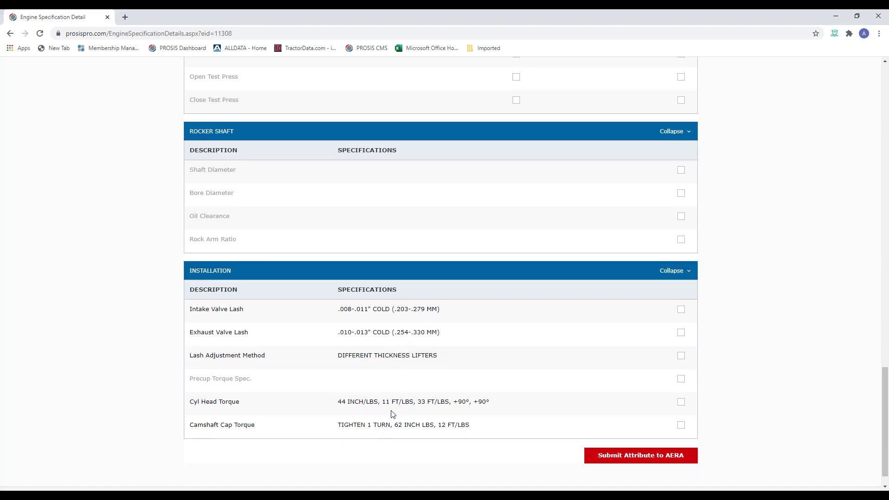
{"action": "scroll", "coordinate": [391, 410], "scroll_direction": "up", "scroll_amount": 8}
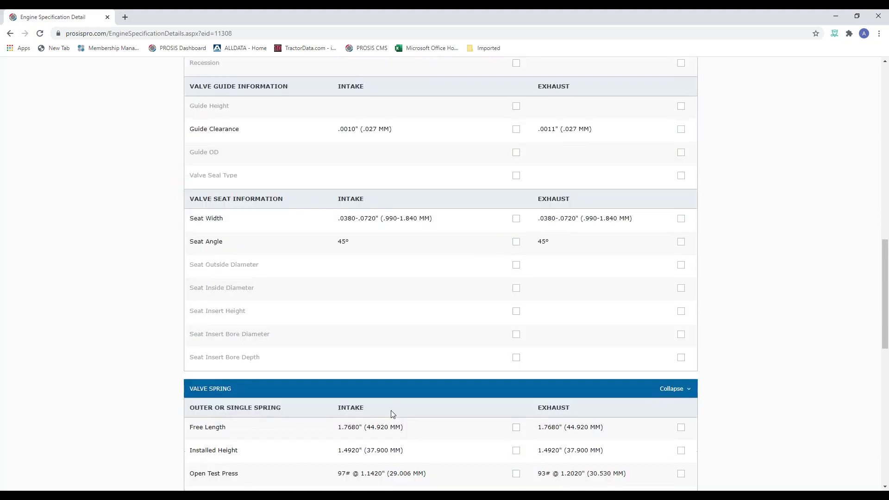
{"action": "scroll", "coordinate": [391, 410], "scroll_direction": "up", "scroll_amount": 9}
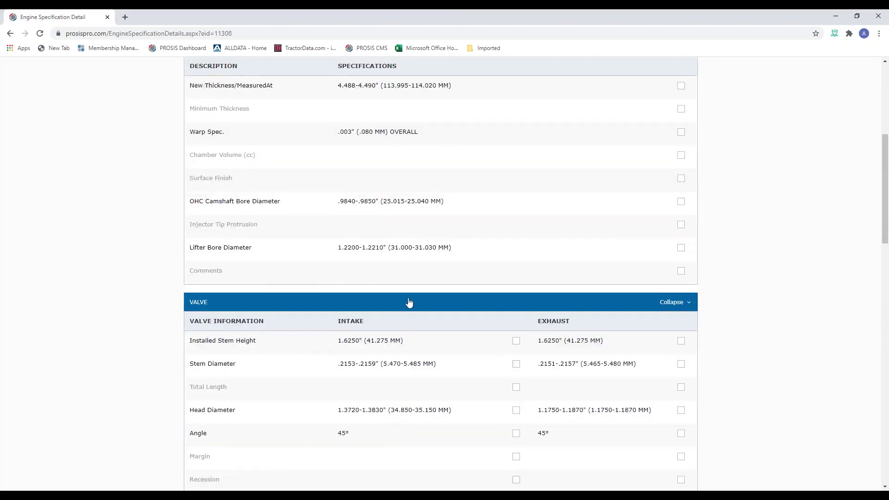
{"action": "scroll", "coordinate": [409, 302], "scroll_direction": "up", "scroll_amount": 4}
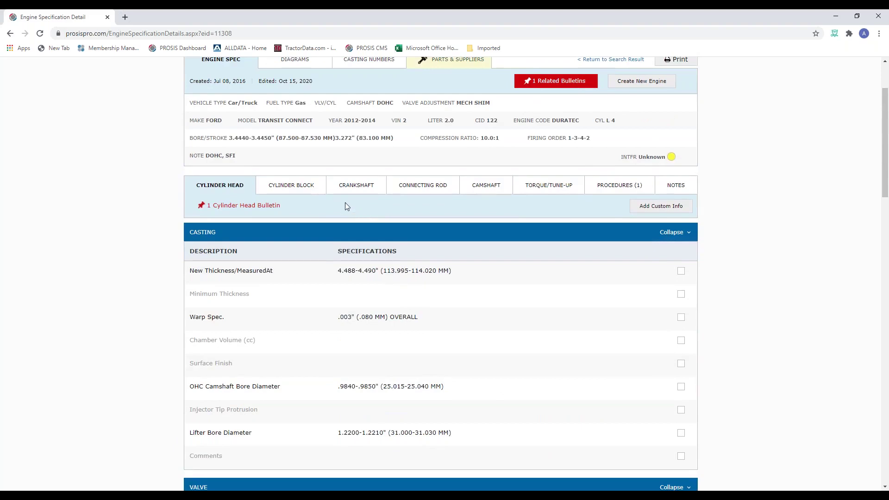
Step: Review the engine's cylinder block specifications, including the piston and housing bore sections
{"action": "left_click", "coordinate": [311, 186]}
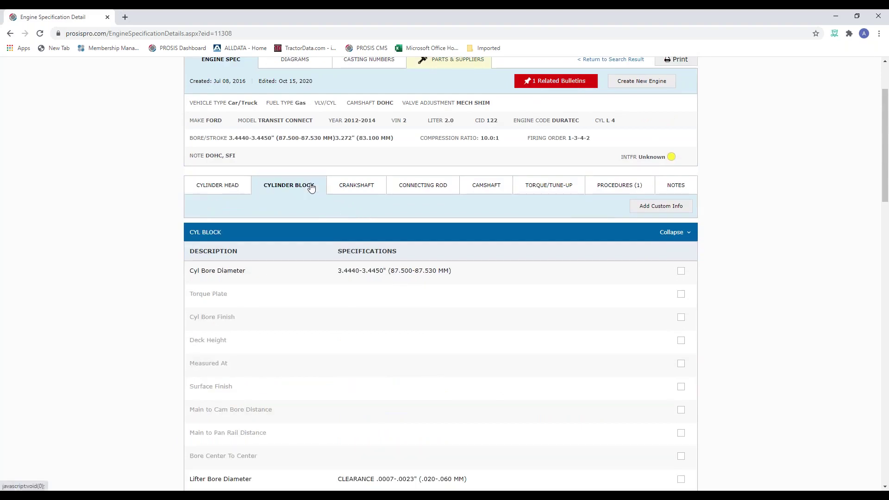
{"action": "scroll", "coordinate": [404, 252], "scroll_direction": "down", "scroll_amount": 3}
{"action": "scroll", "coordinate": [404, 256], "scroll_direction": "down", "scroll_amount": 2}
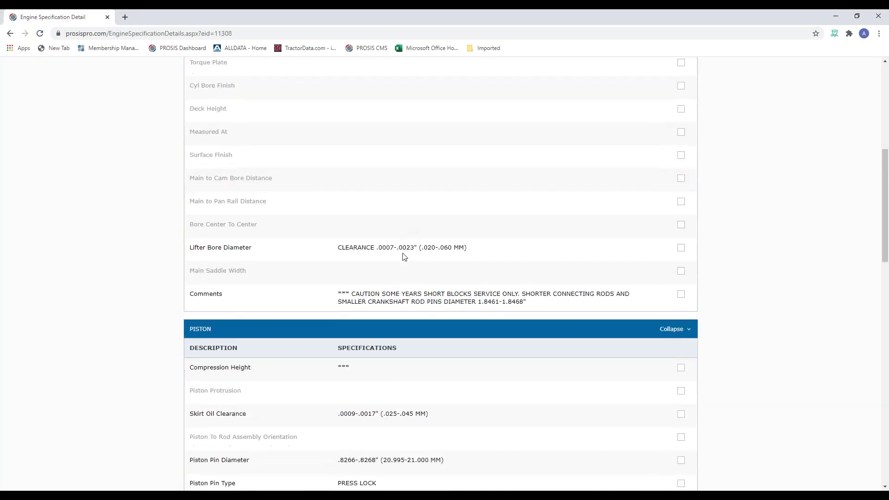
{"action": "scroll", "coordinate": [398, 274], "scroll_direction": "down", "scroll_amount": 2}
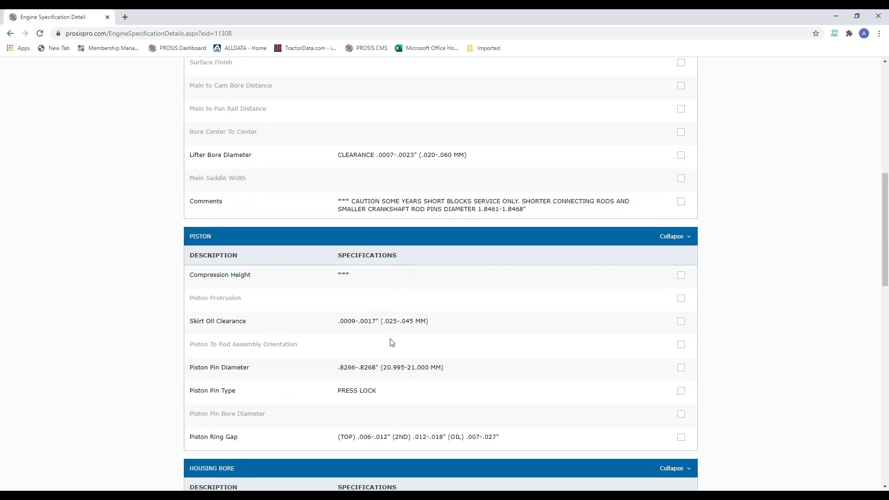
{"action": "scroll", "coordinate": [383, 339], "scroll_direction": "down", "scroll_amount": 2}
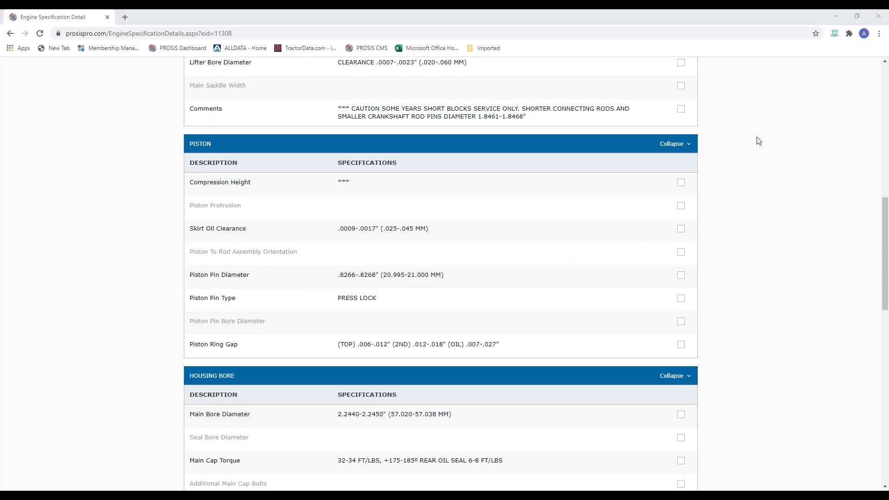
Step: Review the engine's crankshaft specifications, including the rod journal and main journal sections
{"action": "scroll", "coordinate": [480, 216], "scroll_direction": "up", "scroll_amount": 8}
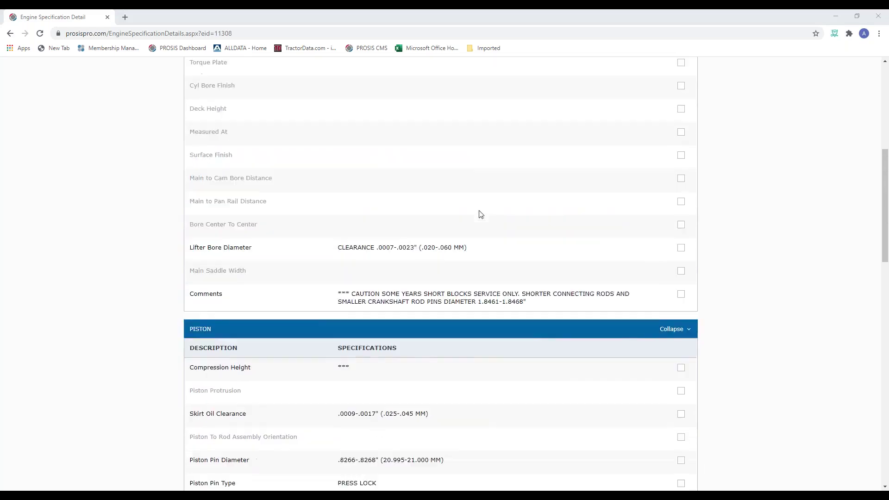
{"action": "left_click", "coordinate": [369, 144]}
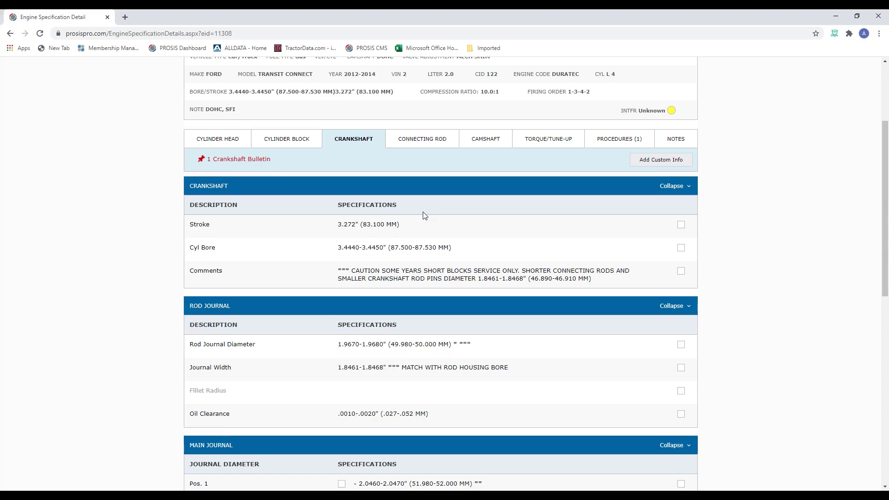
{"action": "scroll", "coordinate": [422, 243], "scroll_direction": "down", "scroll_amount": 5}
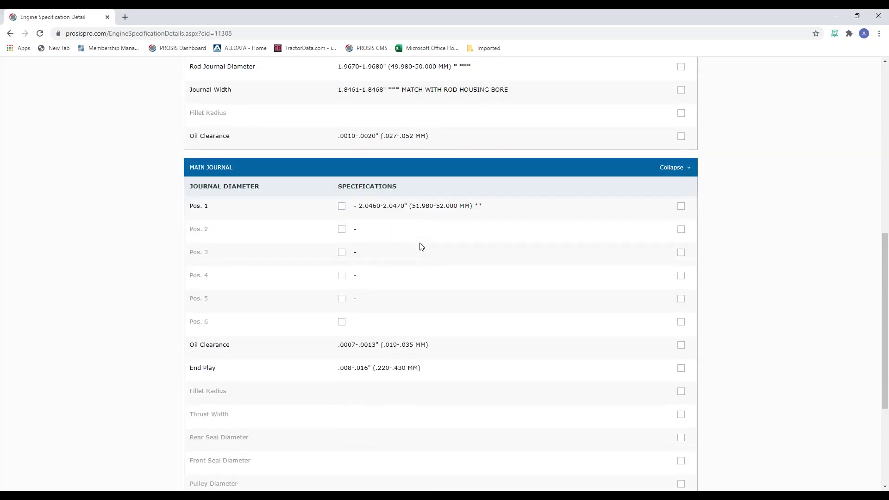
{"action": "scroll", "coordinate": [422, 246], "scroll_direction": "down", "scroll_amount": 2}
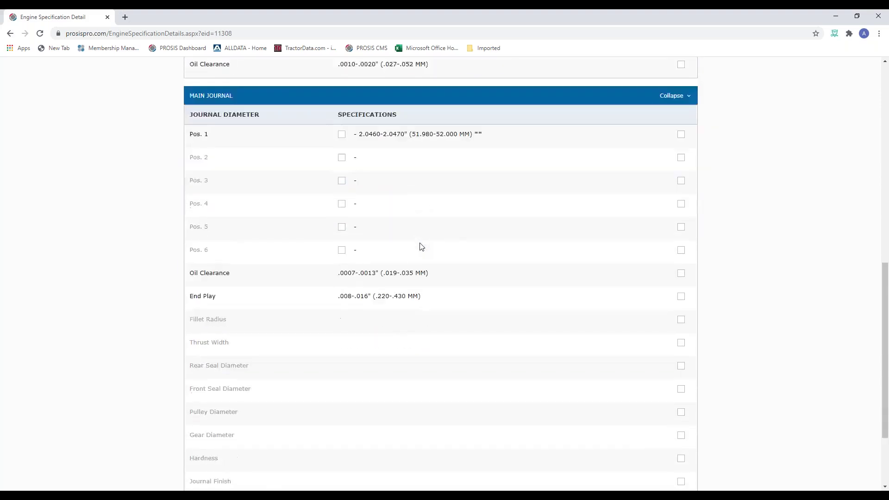
Step: Review the engine's connecting rod specifications and open its camshaft specifications
{"action": "scroll", "coordinate": [422, 246], "scroll_direction": "up", "scroll_amount": 4}
{"action": "scroll", "coordinate": [444, 273], "scroll_direction": "up", "scroll_amount": 5}
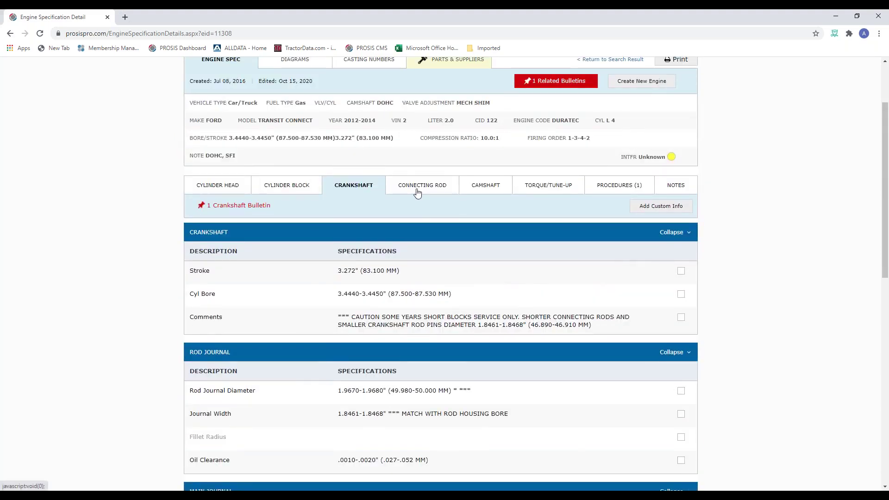
{"action": "left_click", "coordinate": [418, 190]}
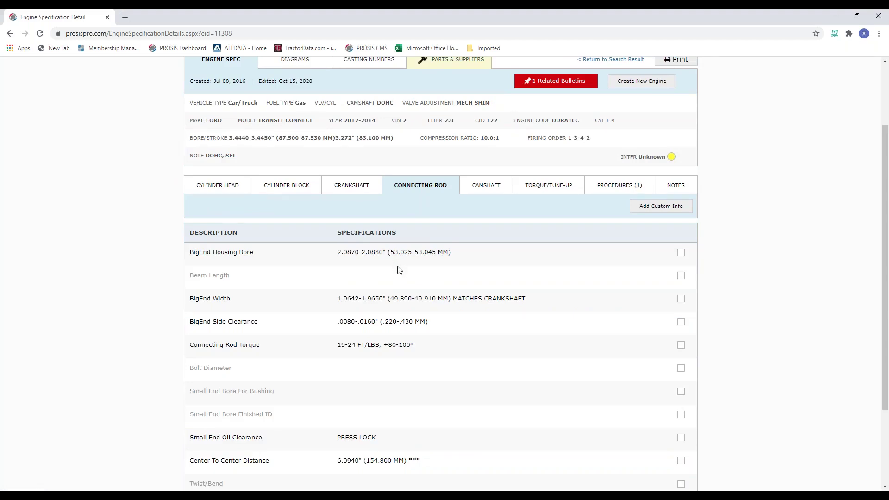
{"action": "scroll", "coordinate": [435, 243], "scroll_direction": "down", "scroll_amount": 3}
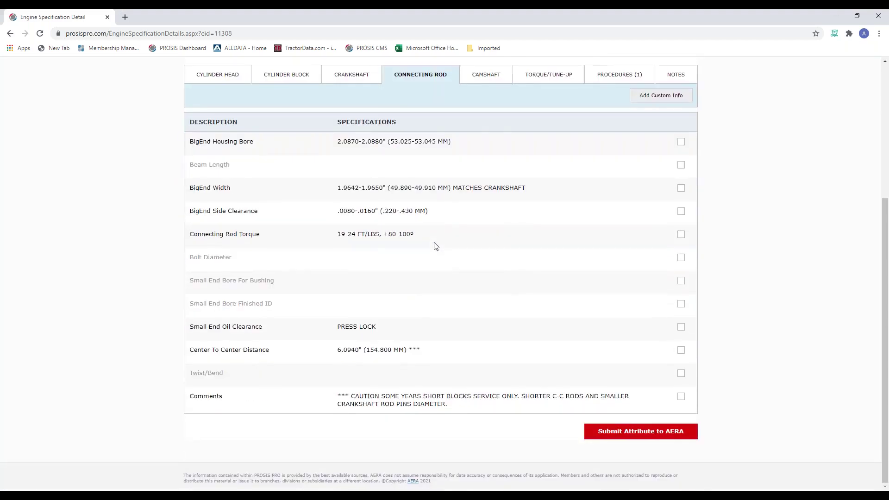
{"action": "scroll", "coordinate": [435, 246], "scroll_direction": "up", "scroll_amount": 3}
{"action": "left_click", "coordinate": [492, 218]}
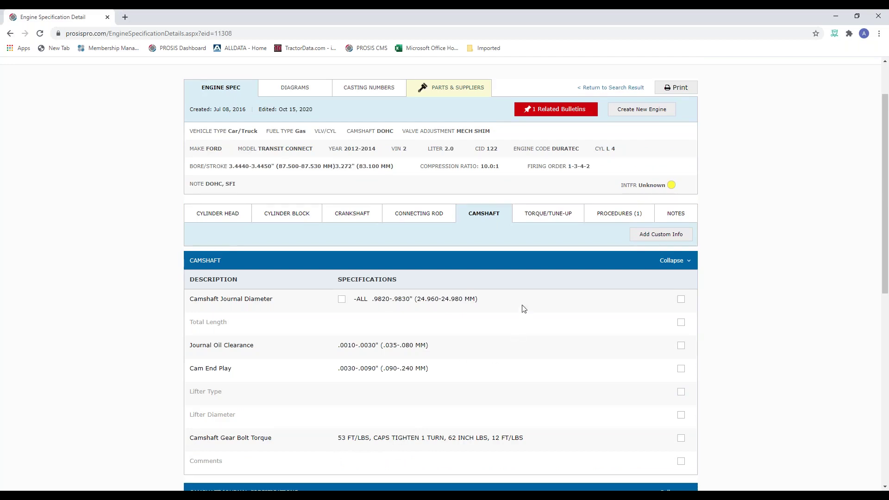
Step: Review the engine's torque specifications, additional torque specifications and tune-up specifications
{"action": "left_click", "coordinate": [550, 218]}
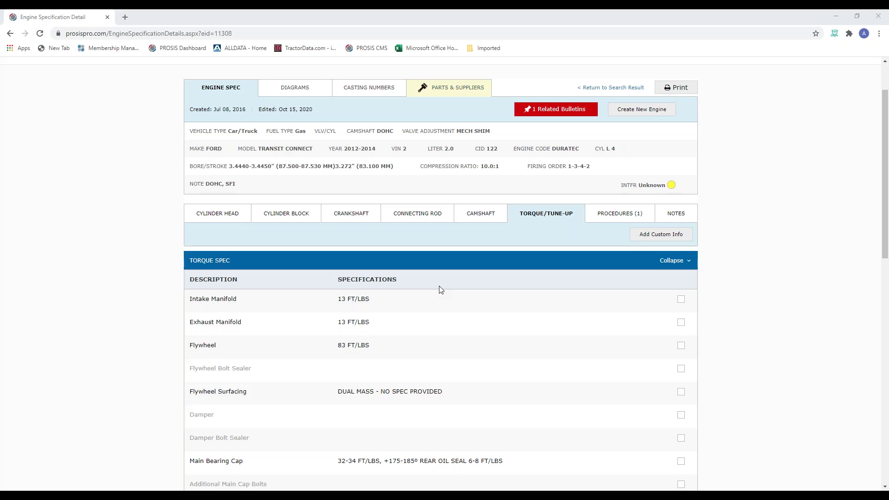
{"action": "scroll", "coordinate": [441, 290], "scroll_direction": "down", "scroll_amount": 2}
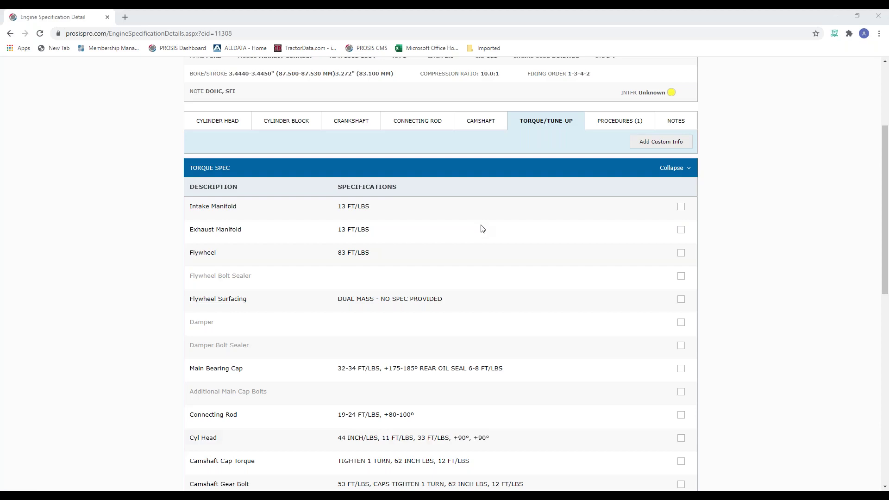
{"action": "scroll", "coordinate": [482, 227], "scroll_direction": "down", "scroll_amount": 6}
{"action": "scroll", "coordinate": [481, 228], "scroll_direction": "down", "scroll_amount": 5}
{"action": "scroll", "coordinate": [481, 228], "scroll_direction": "up", "scroll_amount": 1}
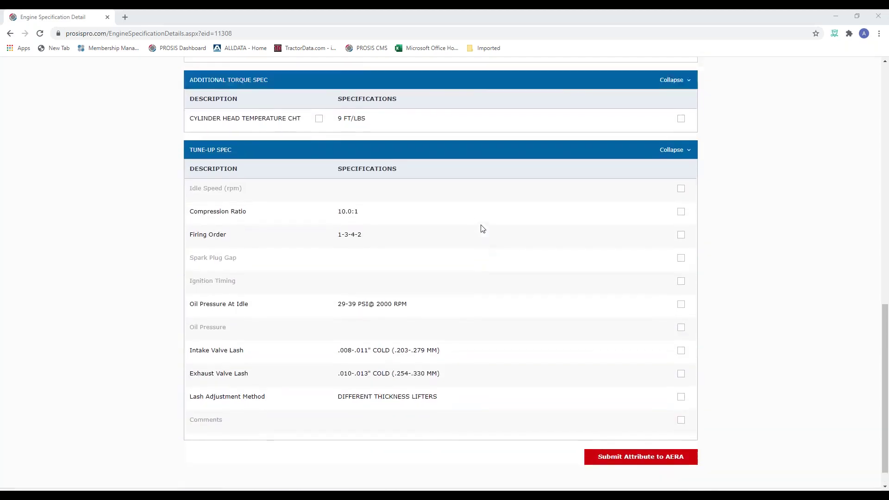
Step: Open the Timing Chain Remove & Install PDF from the engine's procedures
{"action": "scroll", "coordinate": [481, 228], "scroll_direction": "up", "scroll_amount": 10}
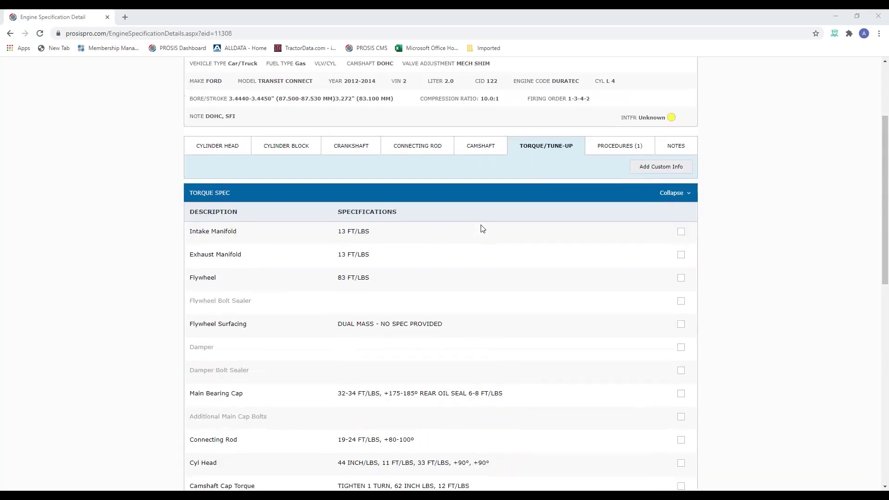
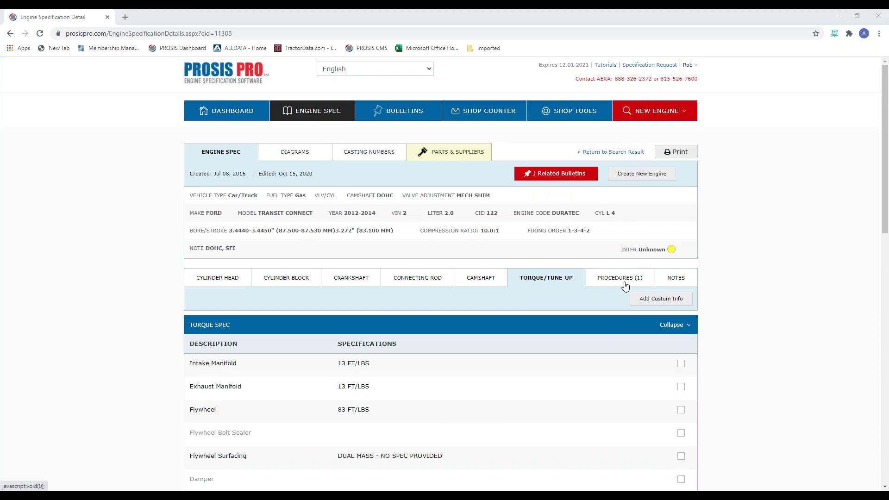
{"action": "left_click", "coordinate": [624, 283]}
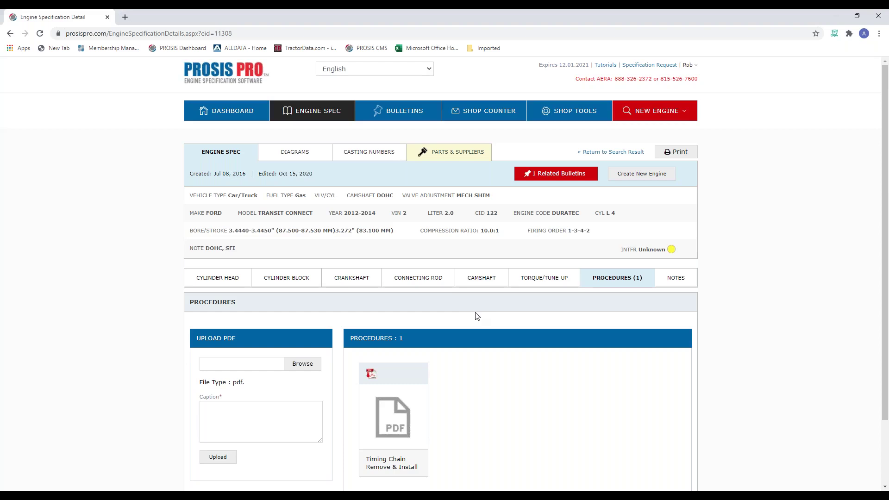
{"action": "scroll", "coordinate": [484, 319], "scroll_direction": "down", "scroll_amount": 1}
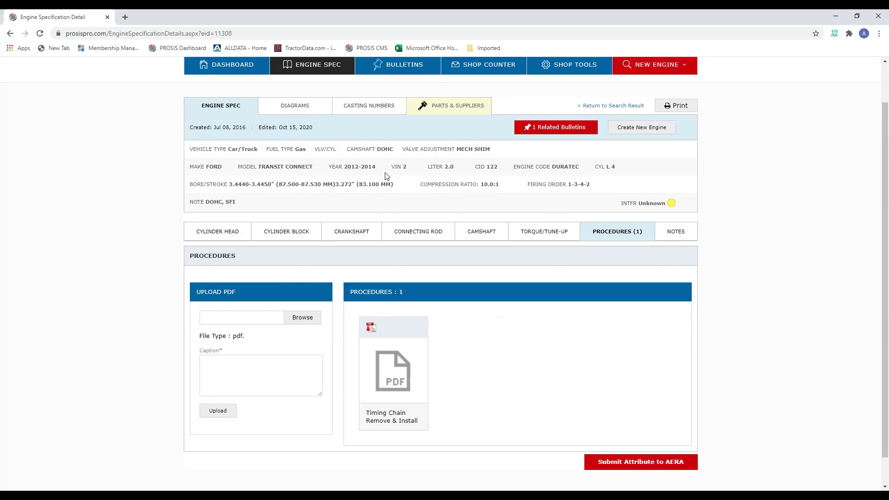
{"action": "left_click", "coordinate": [396, 378]}
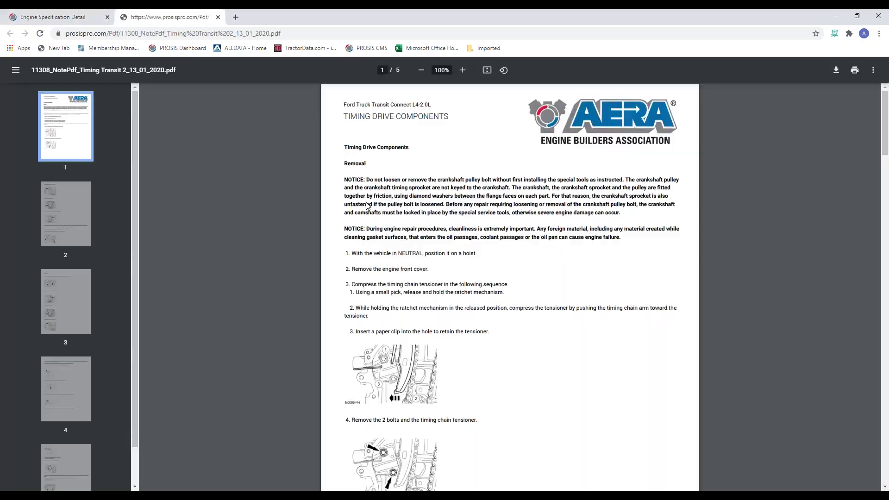
Step: Read through the Timing Drive Components procedure, covering the removal and installation instructions for the timing chain and tensioner
{"action": "scroll", "coordinate": [386, 206], "scroll_direction": "down", "scroll_amount": 8}
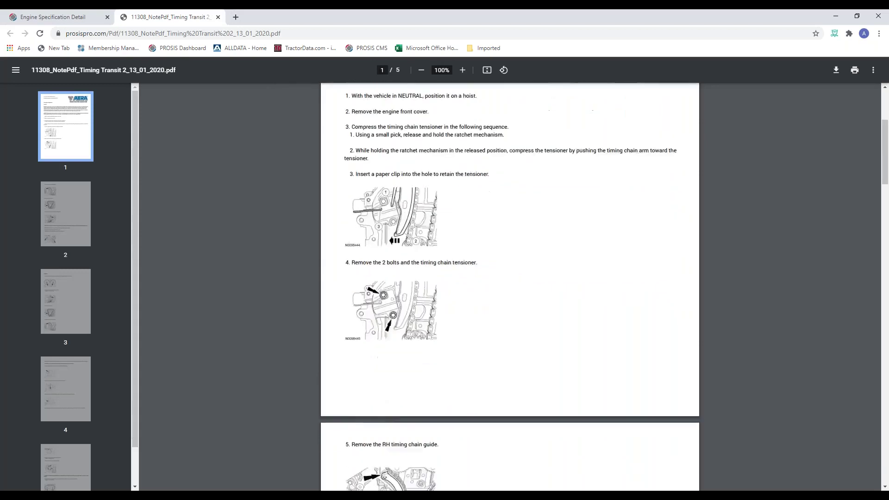
{"action": "scroll", "coordinate": [384, 212], "scroll_direction": "down", "scroll_amount": 14}
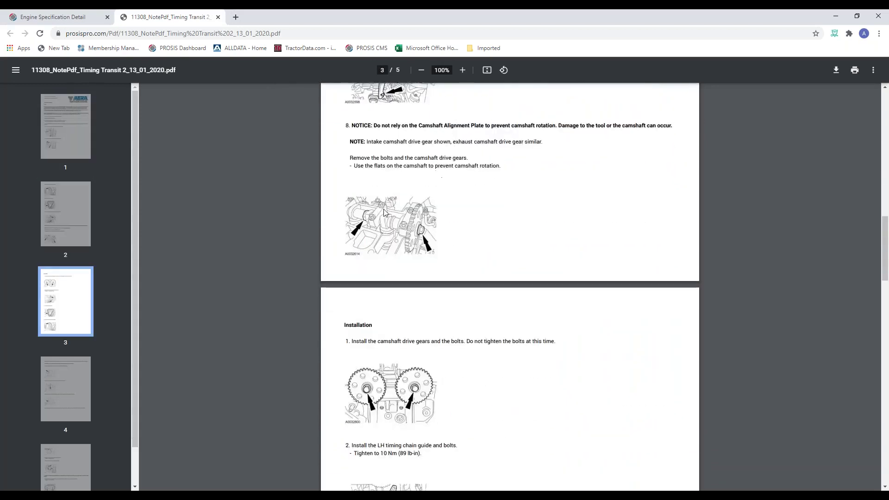
{"action": "scroll", "coordinate": [384, 212], "scroll_direction": "down", "scroll_amount": 3}
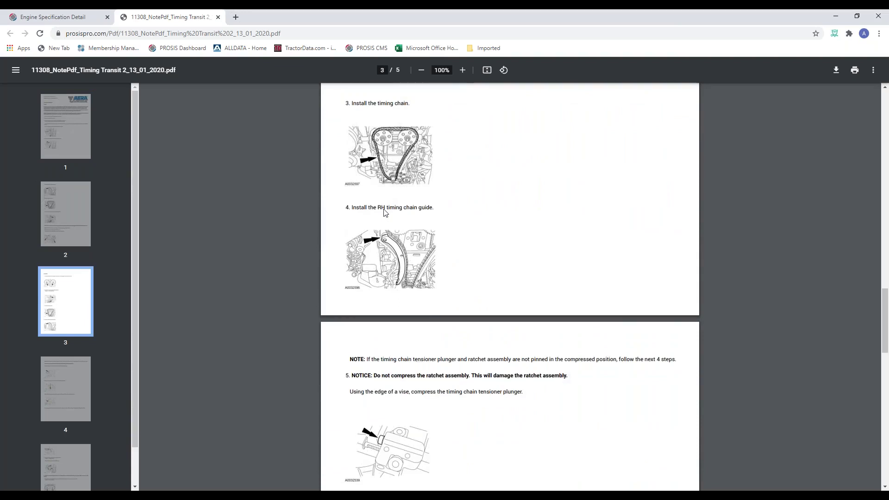
{"action": "scroll", "coordinate": [384, 212], "scroll_direction": "down", "scroll_amount": 4}
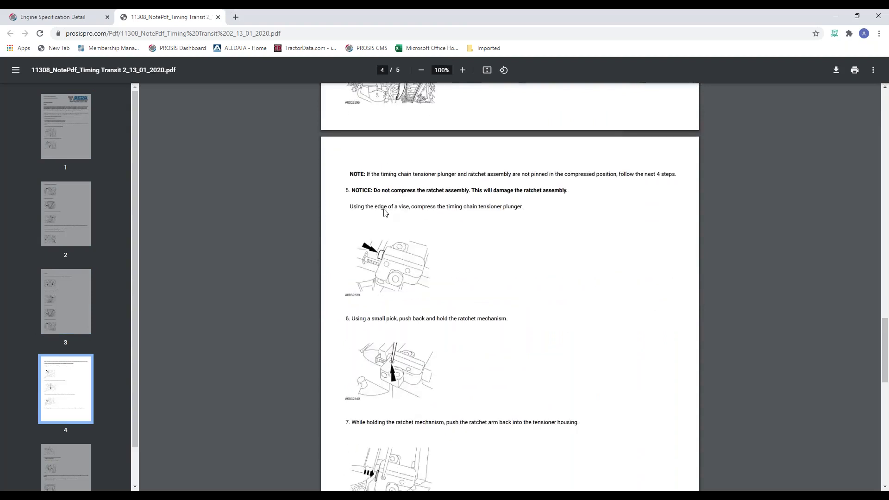
{"action": "scroll", "coordinate": [385, 212], "scroll_direction": "down", "scroll_amount": 2}
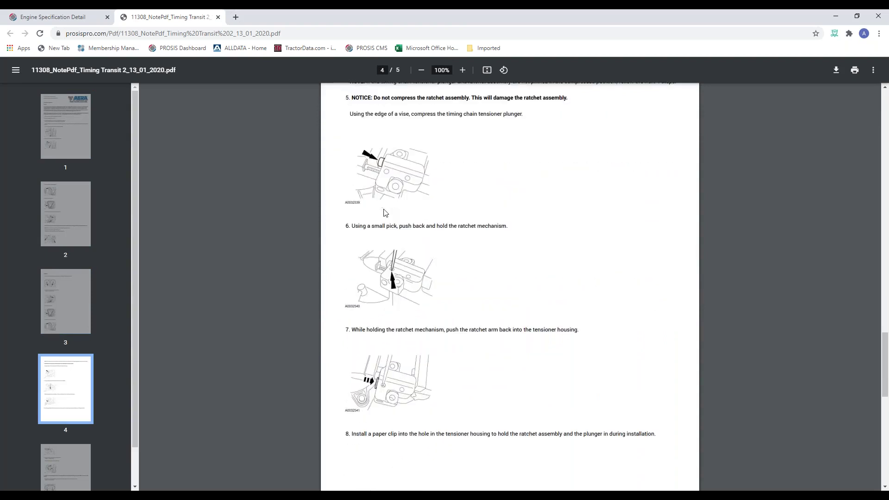
{"action": "scroll", "coordinate": [384, 212], "scroll_direction": "down", "scroll_amount": 7}
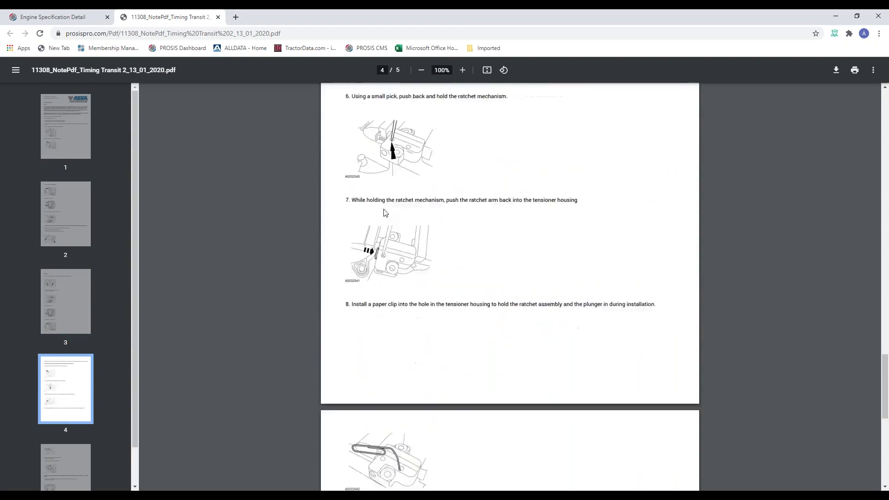
{"action": "scroll", "coordinate": [384, 212], "scroll_direction": "up", "scroll_amount": 14}
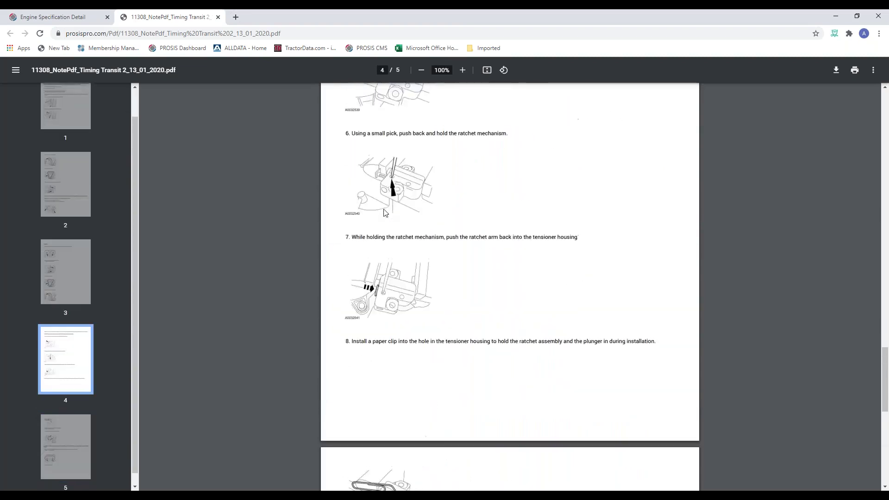
{"action": "scroll", "coordinate": [384, 212], "scroll_direction": "up", "scroll_amount": 6}
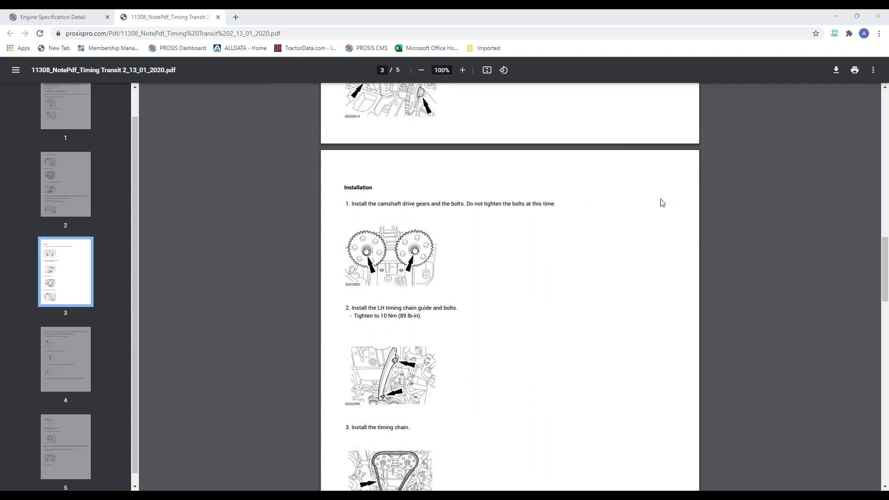
Step: Preview the timing chain procedure's printout with Microsoft Print to PDF as destination, and cancel printing
{"action": "left_click", "coordinate": [855, 70]}
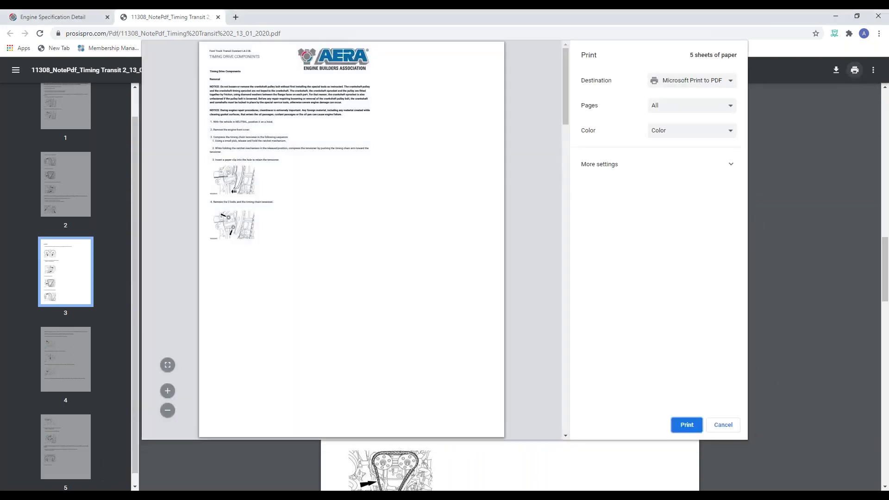
{"action": "scroll", "coordinate": [564, 103], "scroll_direction": "down", "scroll_amount": 2}
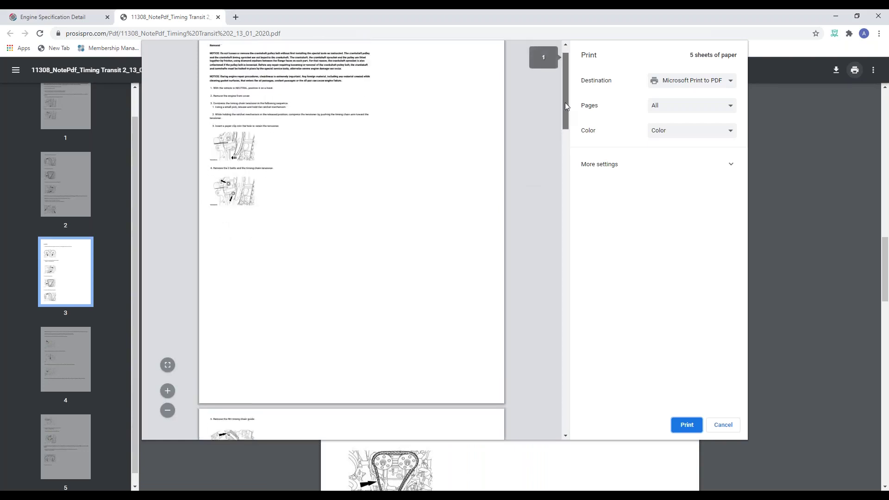
{"action": "scroll", "coordinate": [565, 107], "scroll_direction": "up", "scroll_amount": 2}
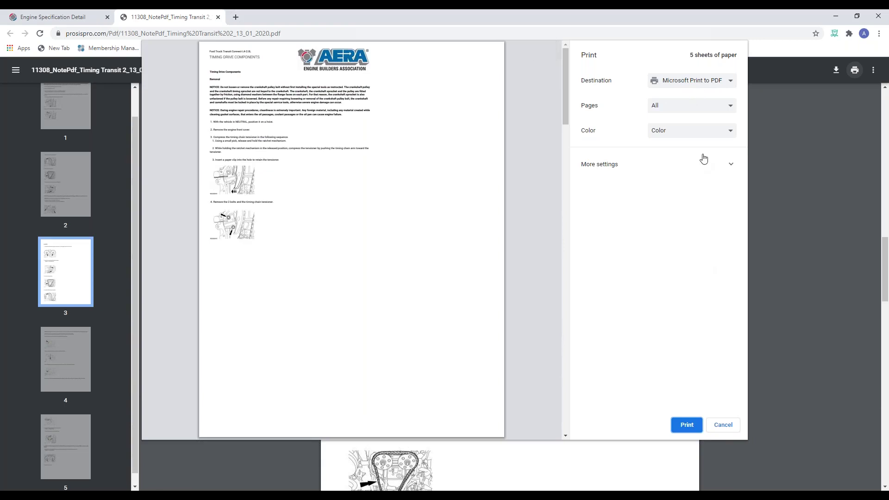
{"action": "left_click", "coordinate": [729, 428]}
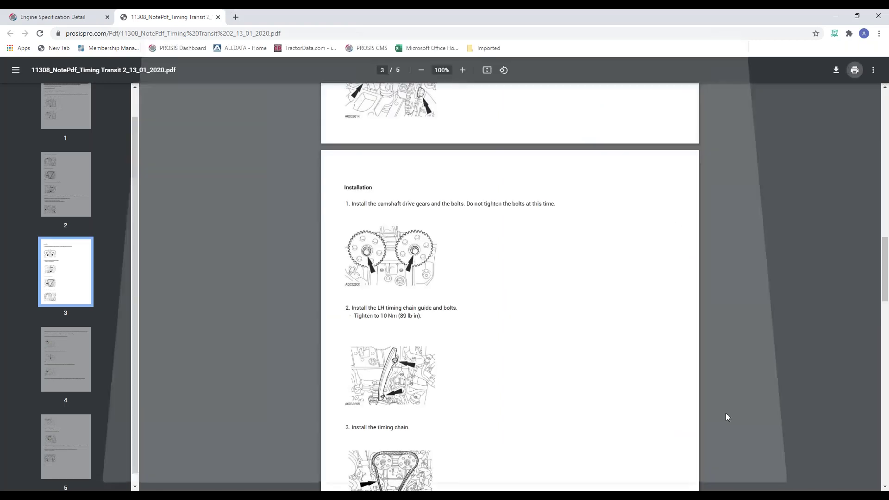
Step: Close the timing chain PDF and open the Transit Connect engine's notes
{"action": "left_click", "coordinate": [218, 17]}
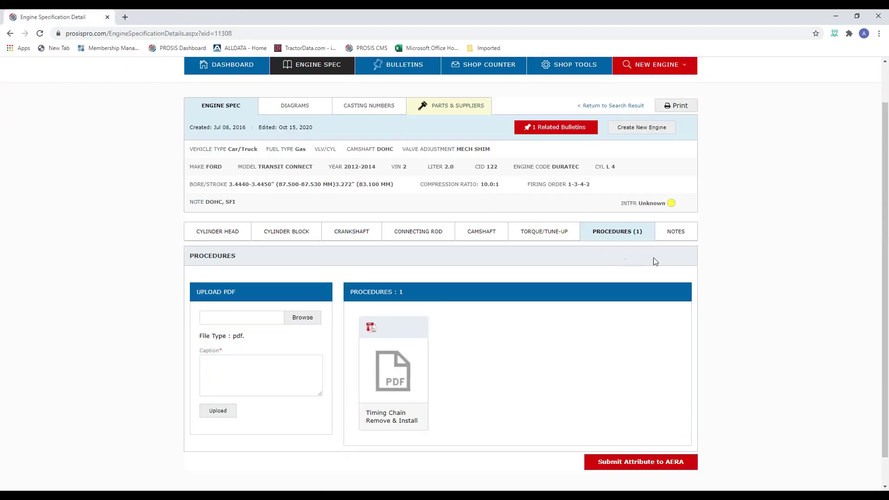
{"action": "left_click", "coordinate": [675, 233]}
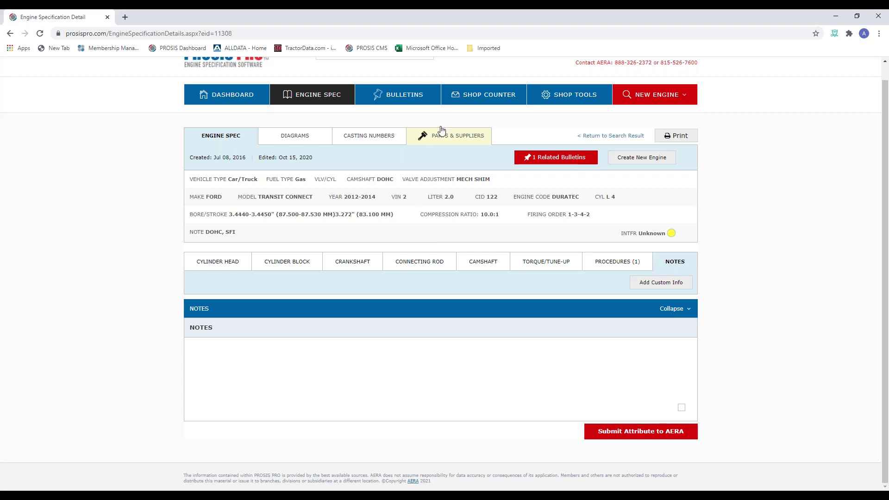
Step: Open the Shop Counter settings and review the company logo, company information and tax information
{"action": "left_click", "coordinate": [487, 99]}
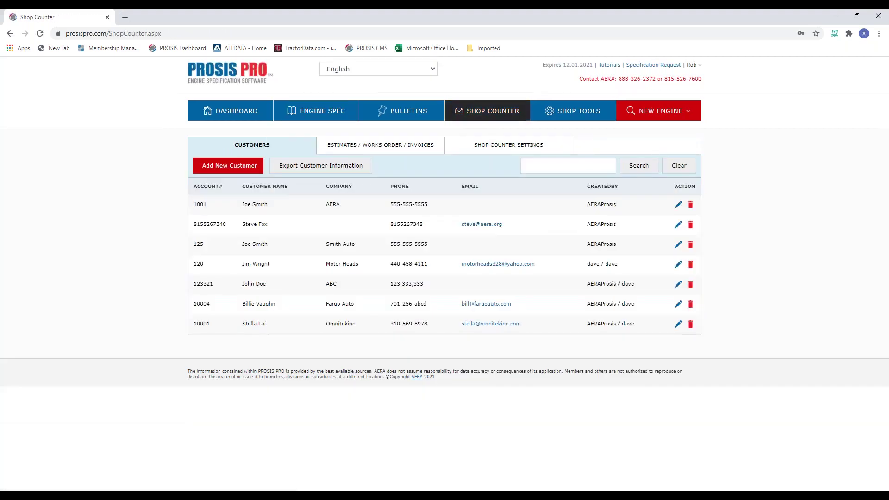
{"action": "left_click", "coordinate": [501, 147]}
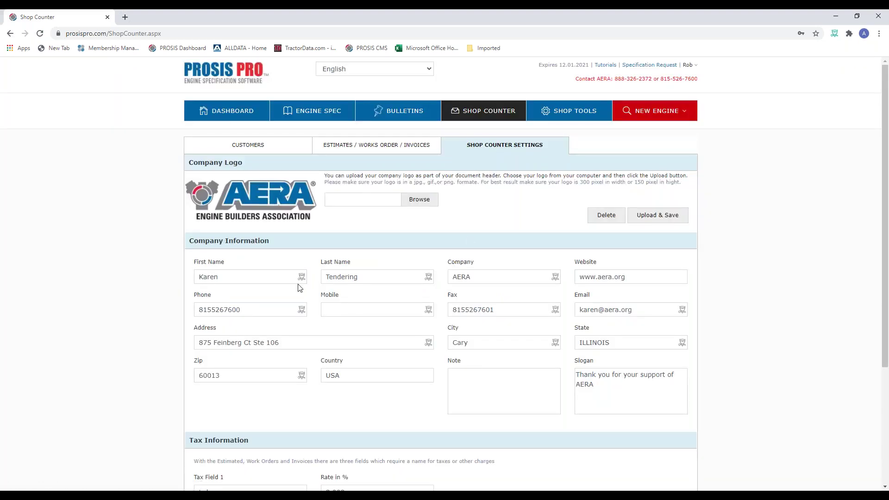
{"action": "scroll", "coordinate": [298, 288], "scroll_direction": "down", "scroll_amount": 2}
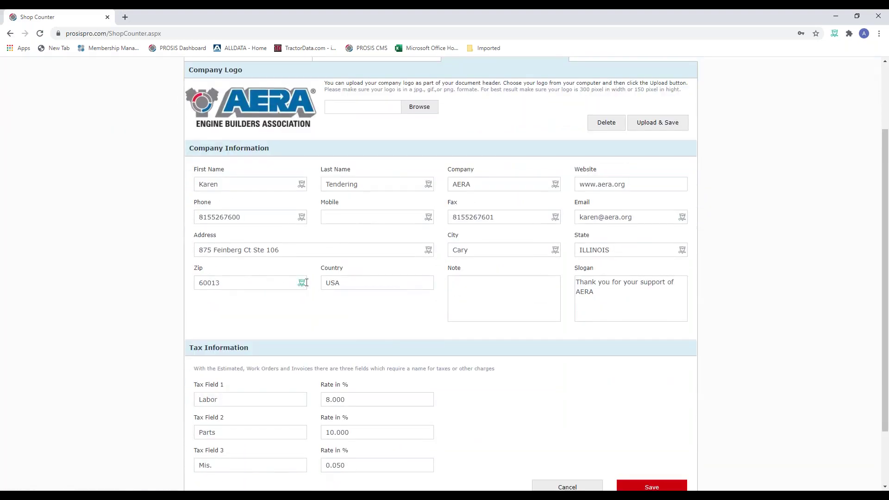
{"action": "scroll", "coordinate": [306, 282], "scroll_direction": "up", "scroll_amount": 1}
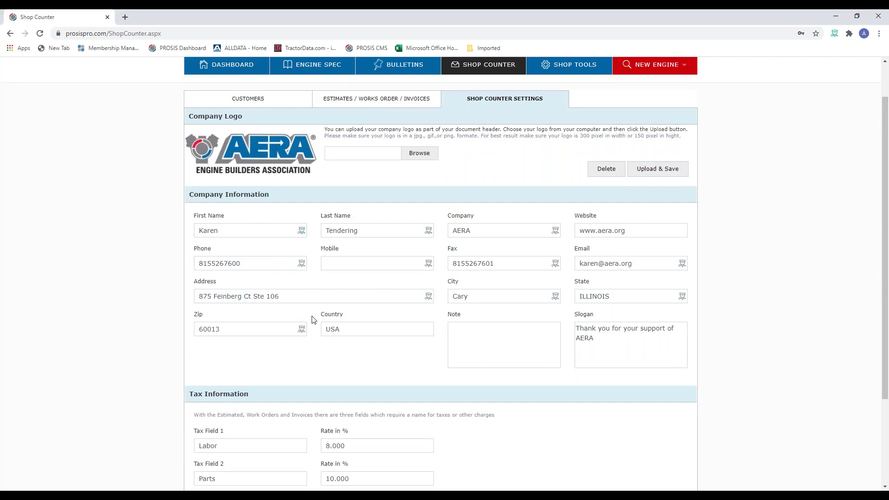
{"action": "scroll", "coordinate": [314, 319], "scroll_direction": "down", "scroll_amount": 2}
{"action": "scroll", "coordinate": [314, 319], "scroll_direction": "up", "scroll_amount": 2}
Step: Choose the AERA LOGO image from the Desktop as the company logo file
{"action": "left_click", "coordinate": [420, 157]}
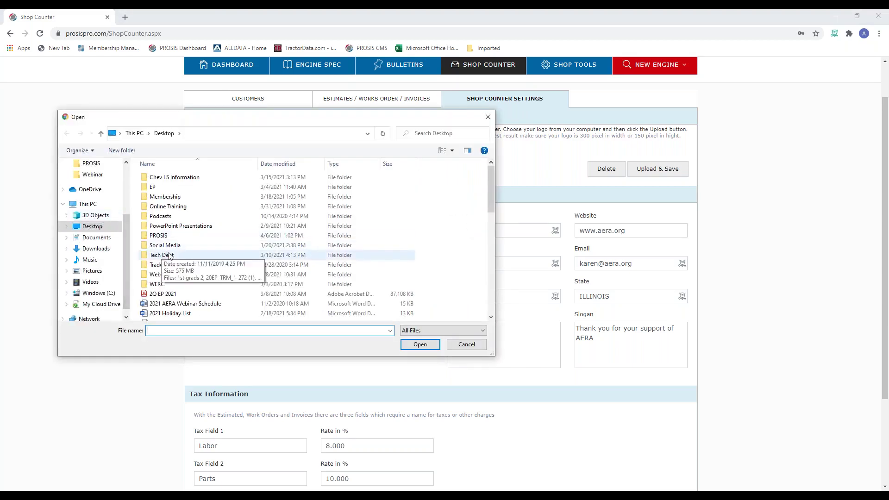
{"action": "scroll", "coordinate": [185, 283], "scroll_direction": "down", "scroll_amount": 1}
{"action": "scroll", "coordinate": [185, 283], "scroll_direction": "down", "scroll_amount": 2}
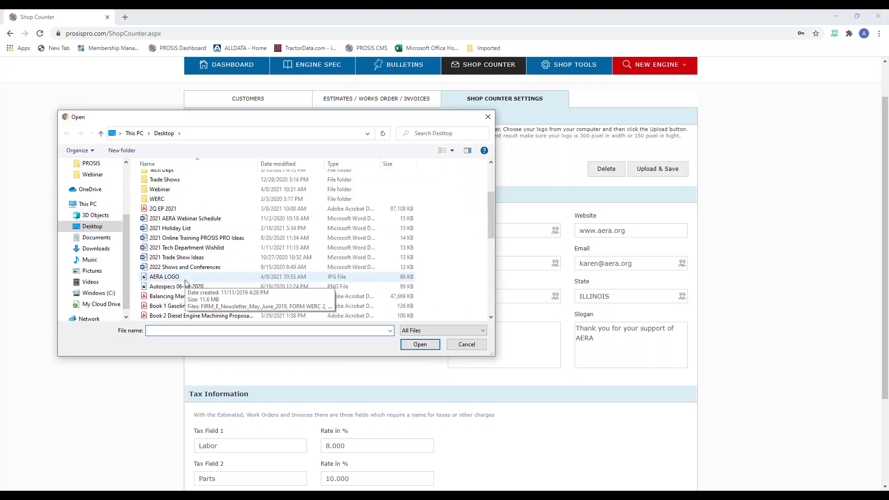
{"action": "left_click", "coordinate": [181, 277]}
{"action": "left_click", "coordinate": [418, 343]}
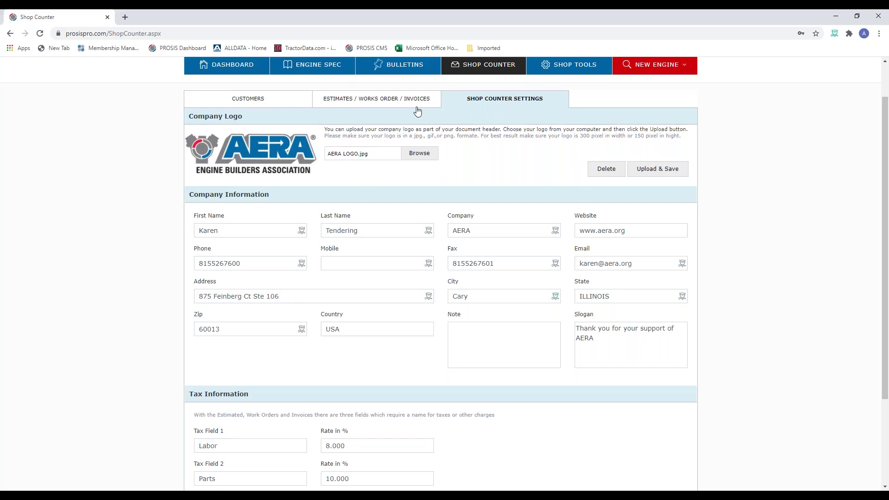
Step: Go to Shop Tools and view the downloadable print-only and editable PDF worksheets
{"action": "scroll", "coordinate": [390, 121], "scroll_direction": "up", "scroll_amount": 1}
{"action": "left_click", "coordinate": [232, 112]}
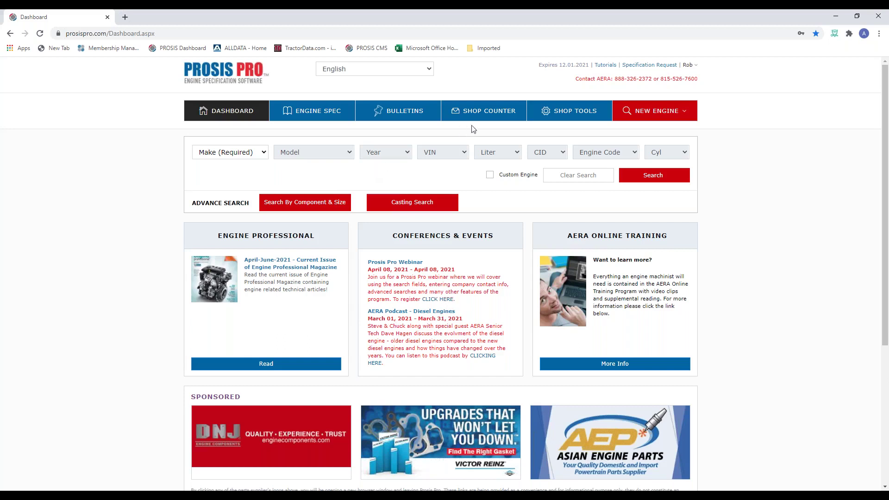
{"action": "left_click", "coordinate": [567, 114]}
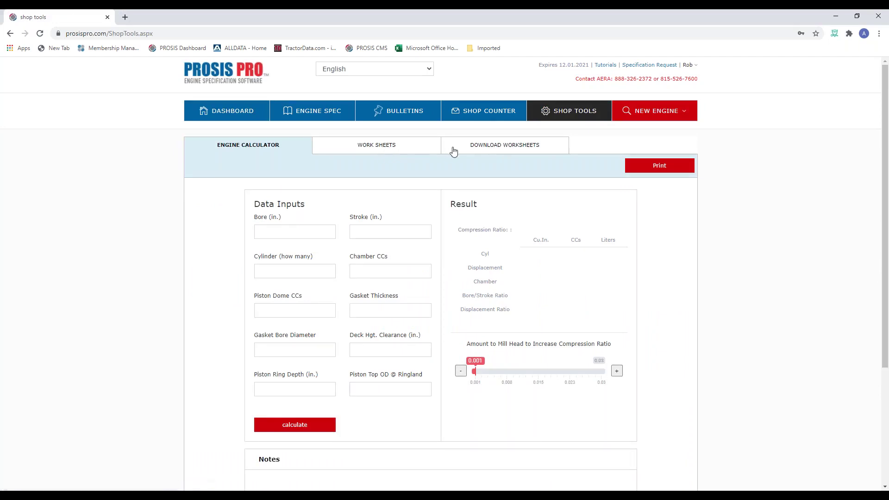
{"action": "left_click", "coordinate": [491, 146]}
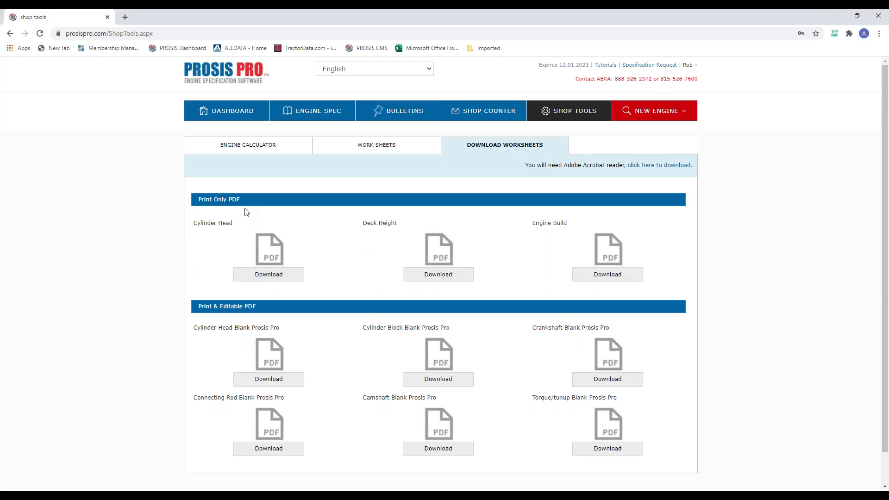
{"action": "scroll", "coordinate": [308, 262], "scroll_direction": "down", "scroll_amount": 1}
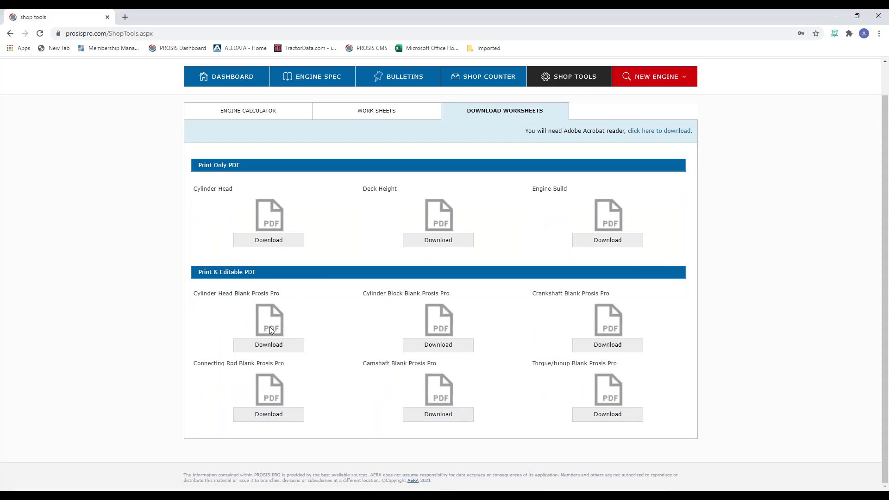
Step: Open the editable Cylinder Head Blank Prosis Pro worksheet, review its specification fields and close the PDF
{"action": "left_click", "coordinate": [270, 344]}
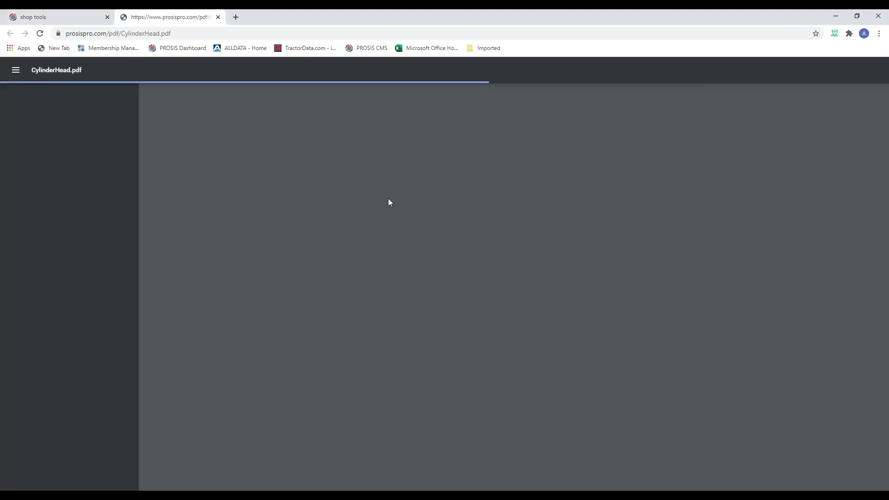
{"action": "scroll", "coordinate": [437, 218], "scroll_direction": "down", "scroll_amount": 4}
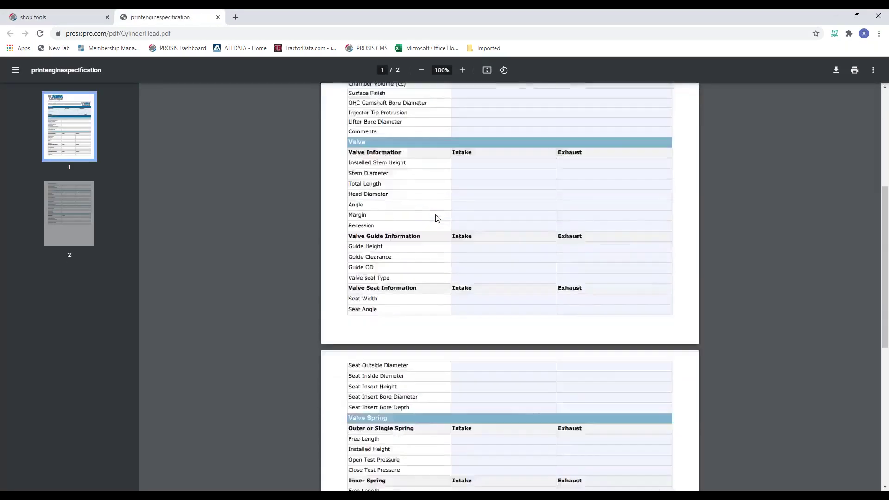
{"action": "scroll", "coordinate": [437, 219], "scroll_direction": "down", "scroll_amount": 5}
{"action": "scroll", "coordinate": [437, 217], "scroll_direction": "up", "scroll_amount": 4}
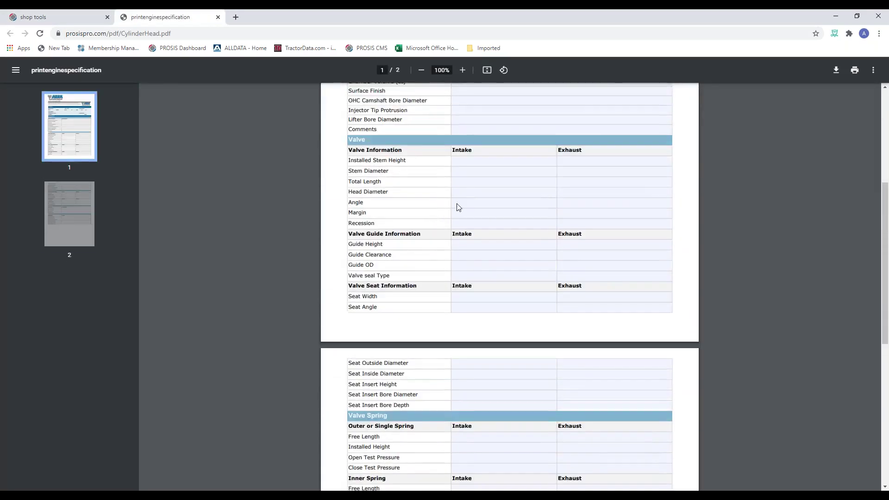
{"action": "scroll", "coordinate": [465, 181], "scroll_direction": "up", "scroll_amount": 4}
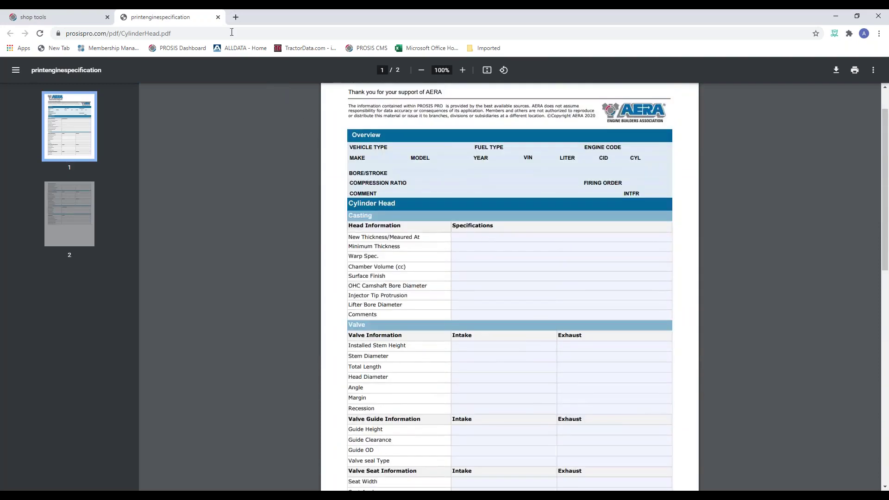
{"action": "left_click", "coordinate": [218, 17]}
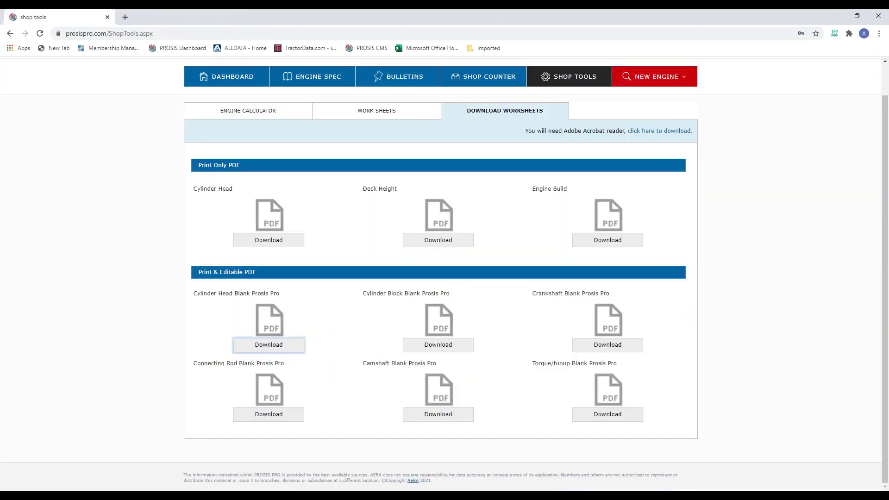
Step: Start a new Engine Build work sheet and review its customer, crankshaft, rings, block, pistons, compression ratio, rods and camshaft fields
{"action": "left_click", "coordinate": [385, 114]}
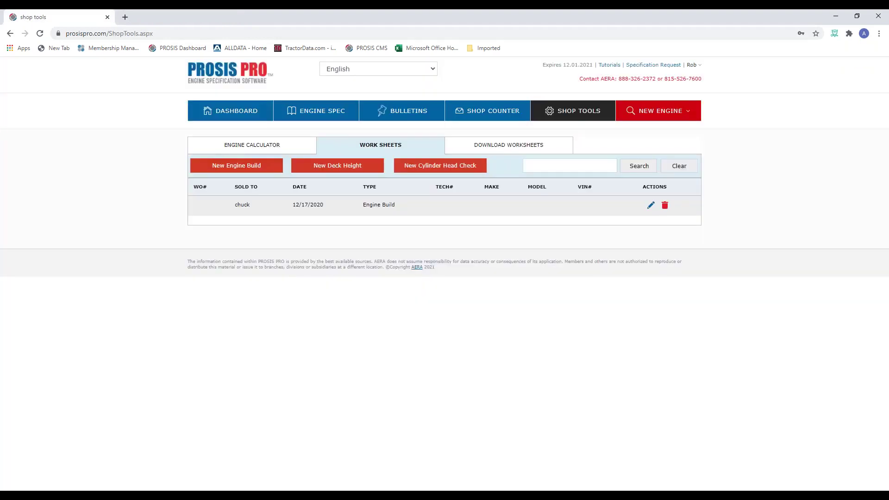
{"action": "left_click", "coordinate": [255, 171]}
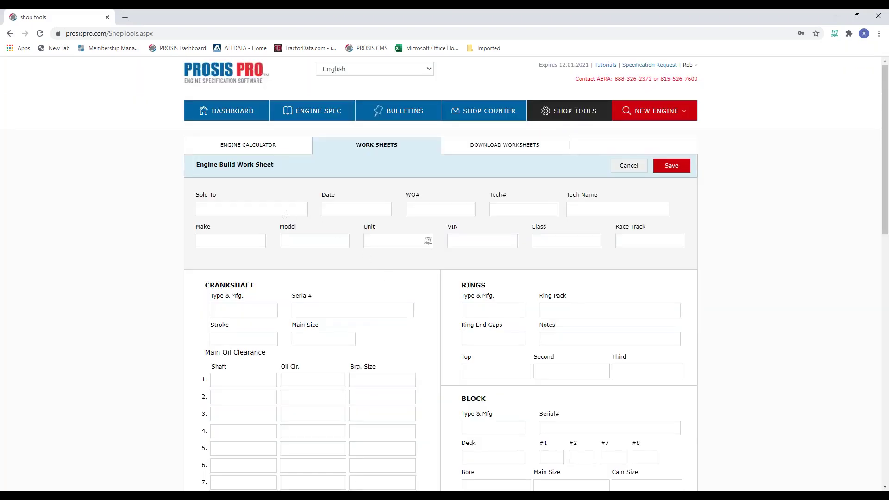
{"action": "scroll", "coordinate": [346, 266], "scroll_direction": "down", "scroll_amount": 1}
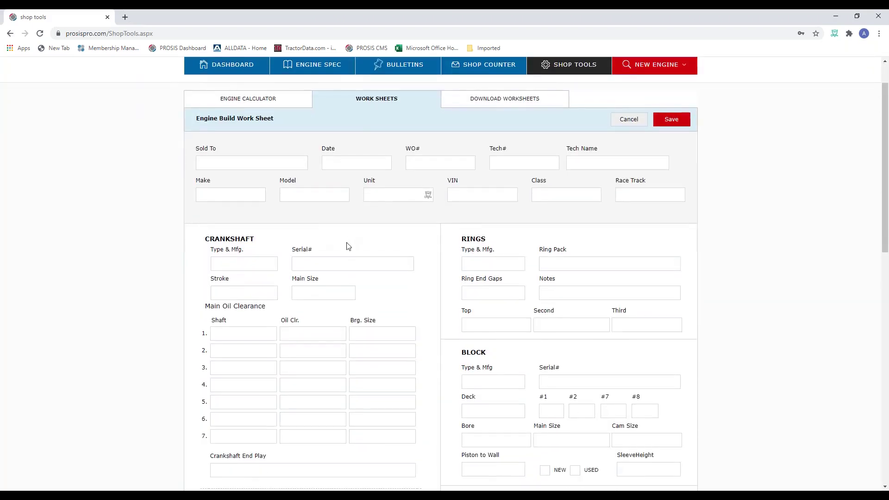
{"action": "scroll", "coordinate": [349, 313], "scroll_direction": "down", "scroll_amount": 2}
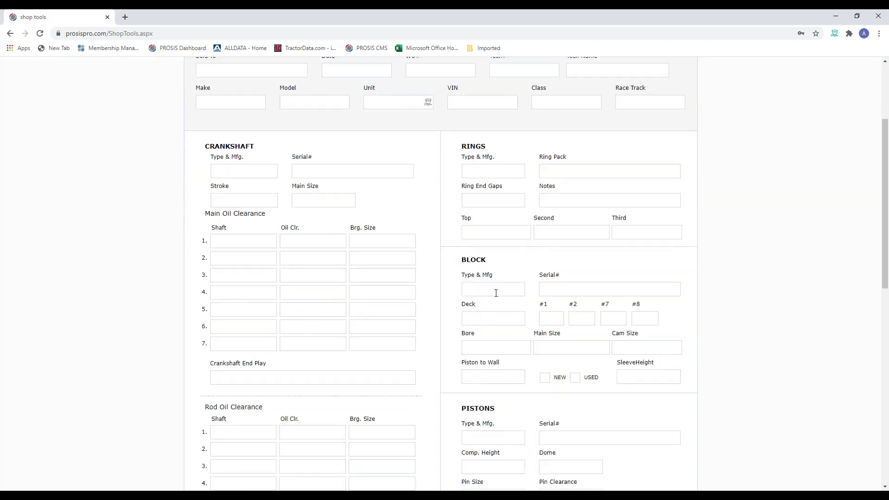
{"action": "scroll", "coordinate": [435, 291], "scroll_direction": "down", "scroll_amount": 1}
{"action": "scroll", "coordinate": [482, 298], "scroll_direction": "down", "scroll_amount": 2}
{"action": "scroll", "coordinate": [483, 298], "scroll_direction": "down", "scroll_amount": 3}
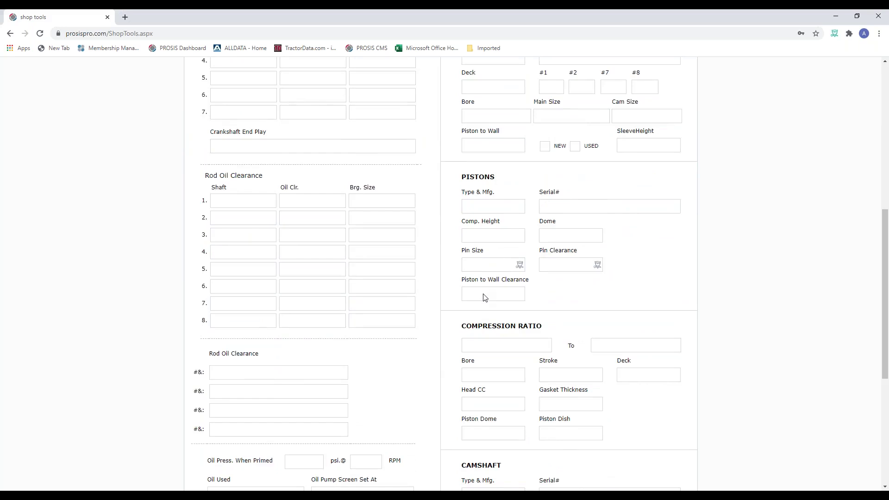
{"action": "scroll", "coordinate": [407, 324], "scroll_direction": "down", "scroll_amount": 4}
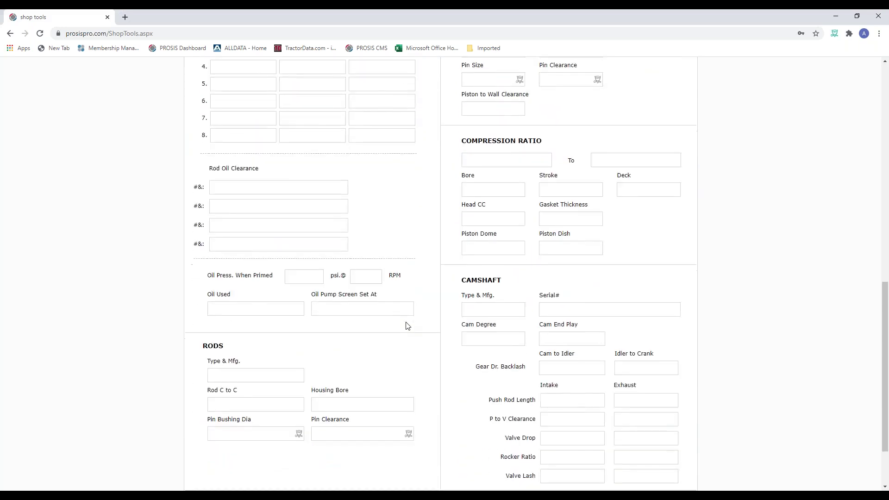
{"action": "scroll", "coordinate": [407, 326], "scroll_direction": "down", "scroll_amount": 1}
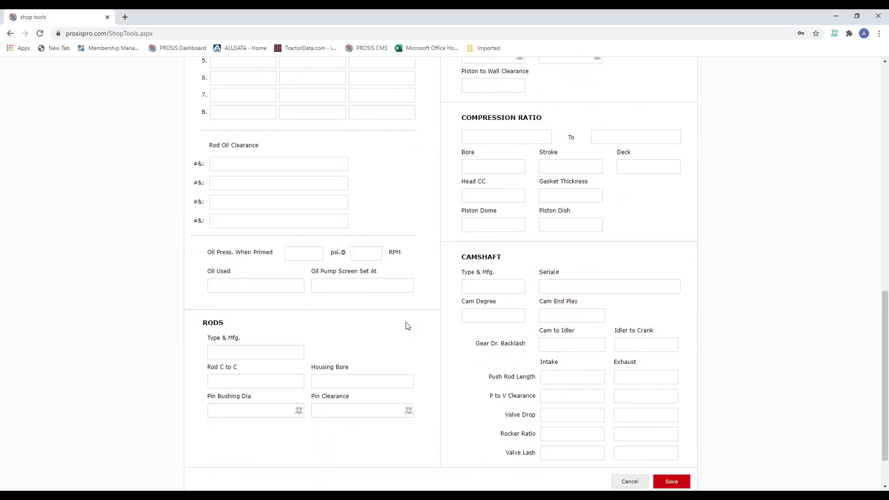
{"action": "scroll", "coordinate": [407, 325], "scroll_direction": "up", "scroll_amount": 3}
{"action": "scroll", "coordinate": [407, 325], "scroll_direction": "up", "scroll_amount": 7}
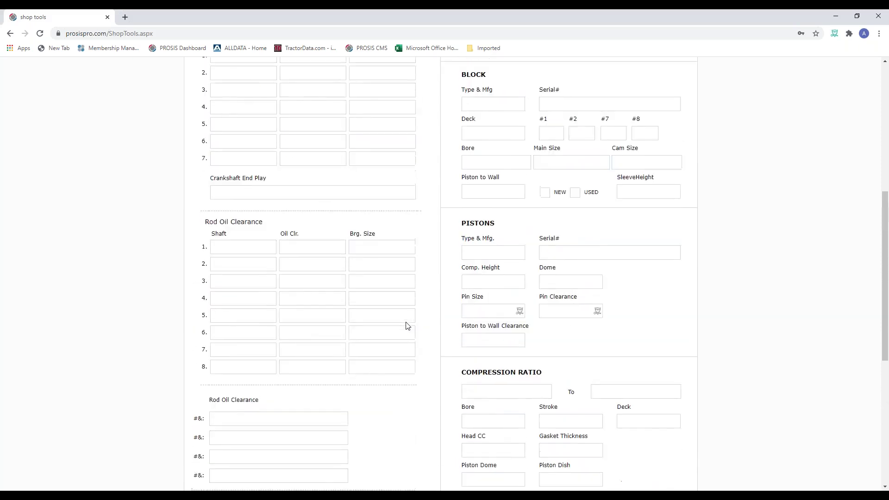
{"action": "scroll", "coordinate": [444, 278], "scroll_direction": "up", "scroll_amount": 3}
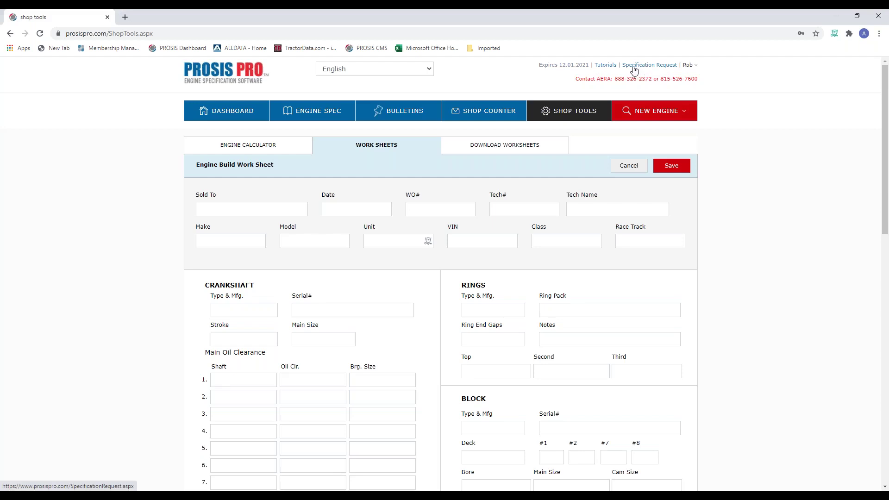
Step: Open the Specification Request form and review its contact, engine information, section, note, casting and reply-method fields
{"action": "left_click", "coordinate": [667, 67]}
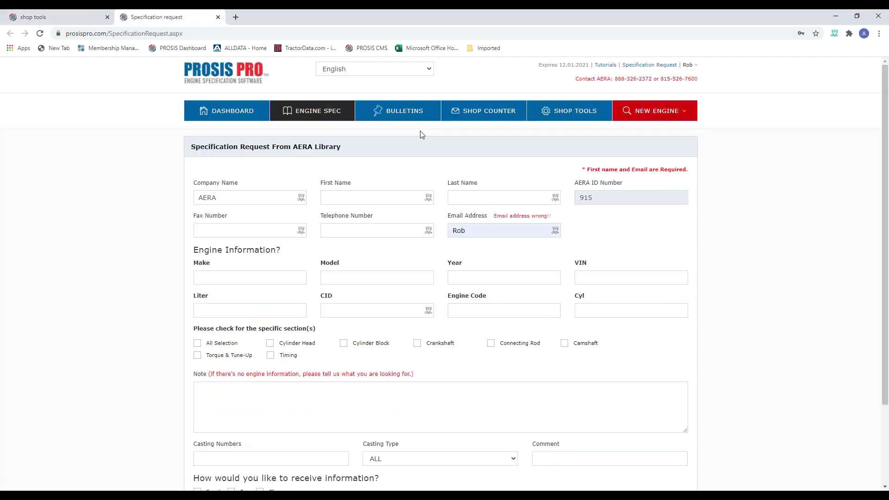
{"action": "scroll", "coordinate": [417, 173], "scroll_direction": "down", "scroll_amount": 1}
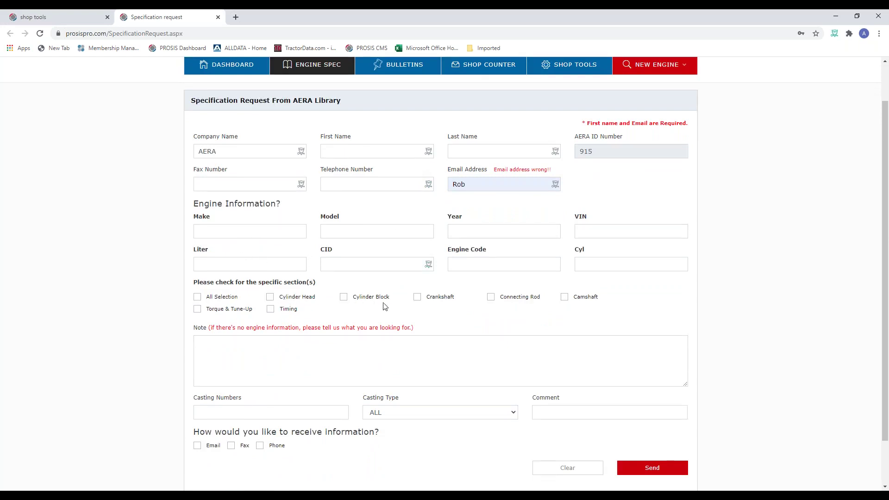
{"action": "scroll", "coordinate": [428, 305], "scroll_direction": "down", "scroll_amount": 2}
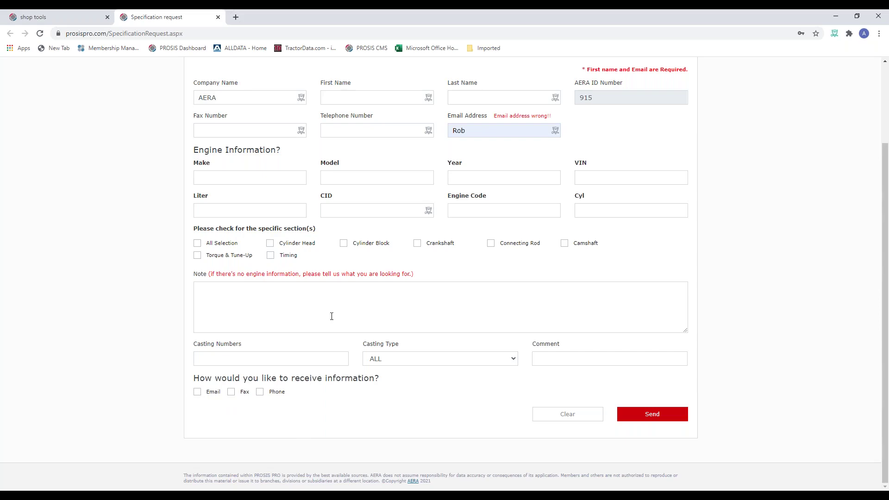
{"action": "scroll", "coordinate": [332, 316], "scroll_direction": "up", "scroll_amount": 2}
{"action": "scroll", "coordinate": [454, 248], "scroll_direction": "down", "scroll_amount": 1}
{"action": "scroll", "coordinate": [454, 245], "scroll_direction": "up", "scroll_amount": 2}
{"action": "scroll", "coordinate": [426, 354], "scroll_direction": "down", "scroll_amount": 3}
{"action": "scroll", "coordinate": [411, 223], "scroll_direction": "up", "scroll_amount": 2}
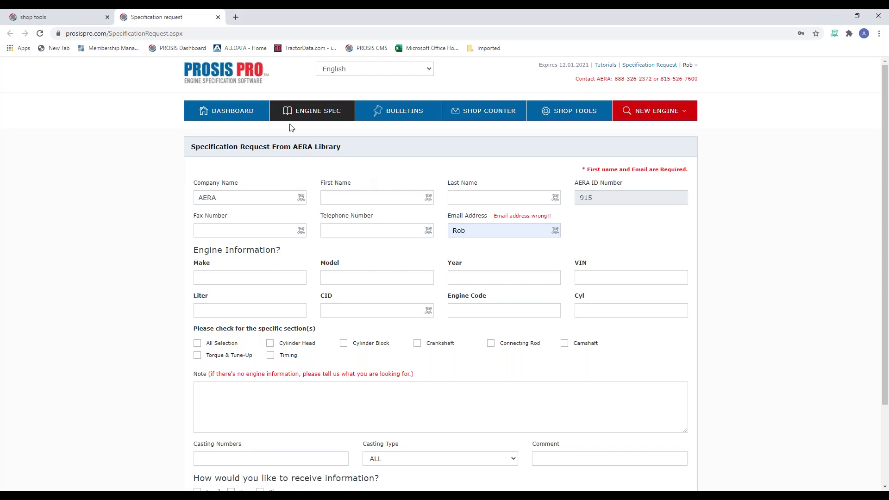
Step: Return to the Dashboard and view the list of engine makes without choosing one
{"action": "left_click", "coordinate": [239, 115]}
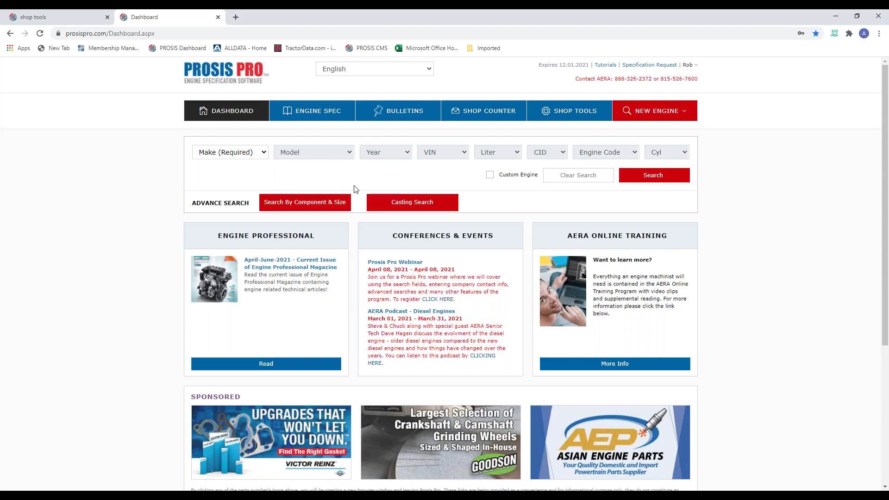
{"action": "left_click", "coordinate": [260, 157]}
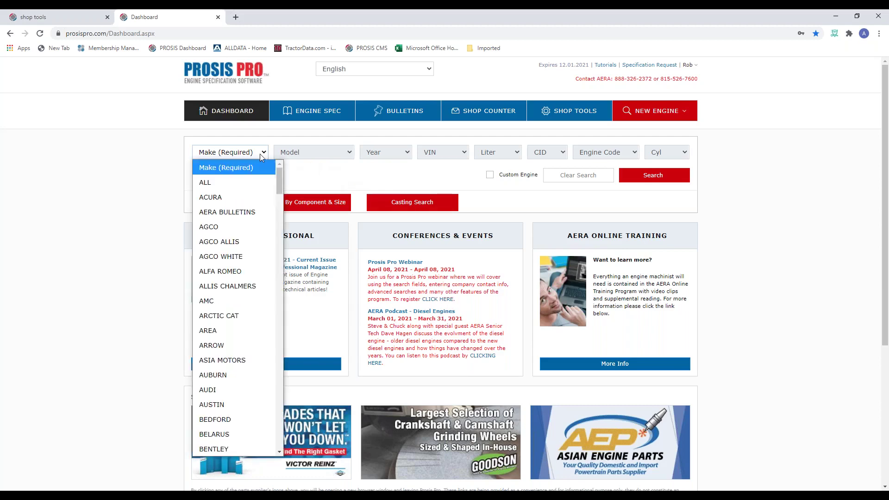
{"action": "scroll", "coordinate": [243, 338], "scroll_direction": "down", "scroll_amount": 2}
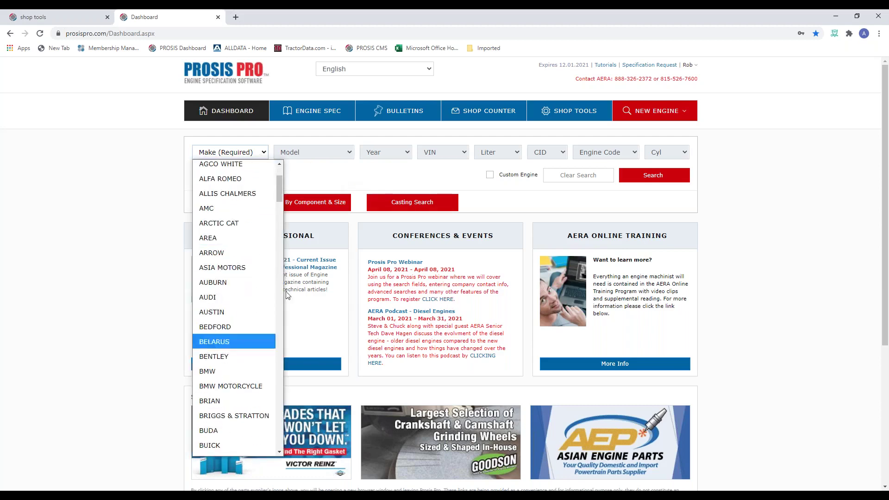
{"action": "left_click", "coordinate": [418, 174]}
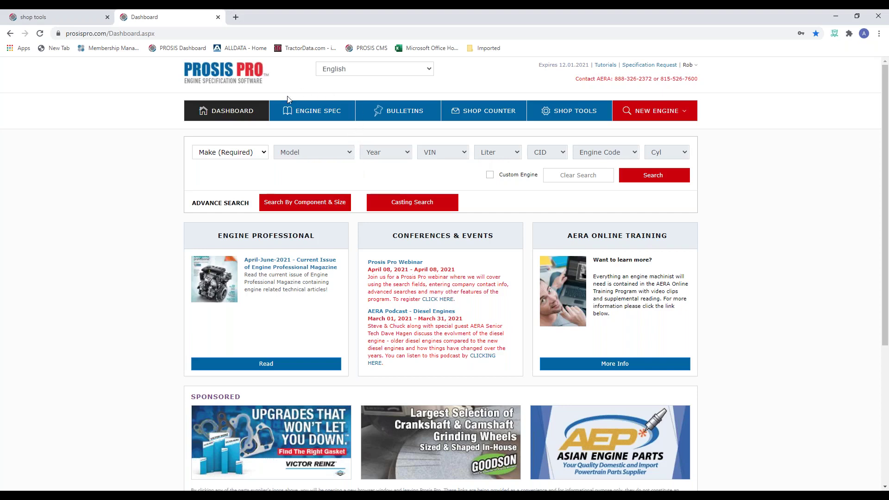
Step: Go to the Engine Spec page and look through the recently viewed engines
{"action": "left_click", "coordinate": [312, 113]}
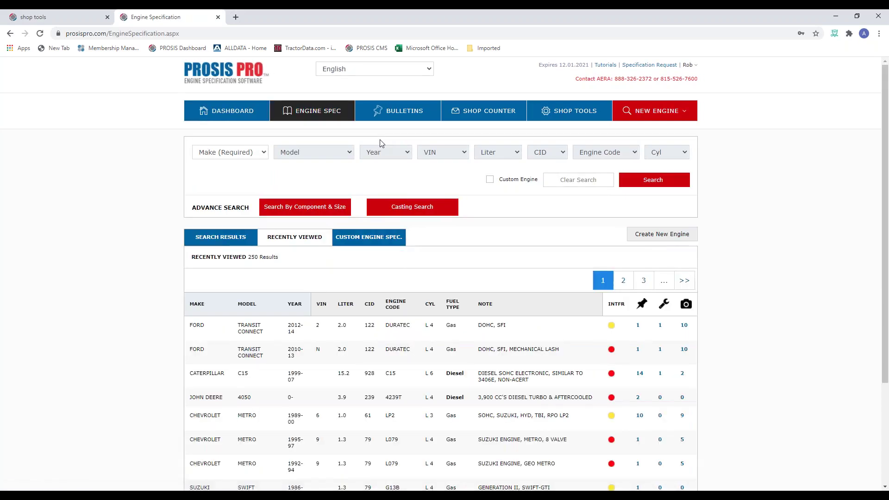
{"action": "scroll", "coordinate": [393, 231], "scroll_direction": "down", "scroll_amount": 2}
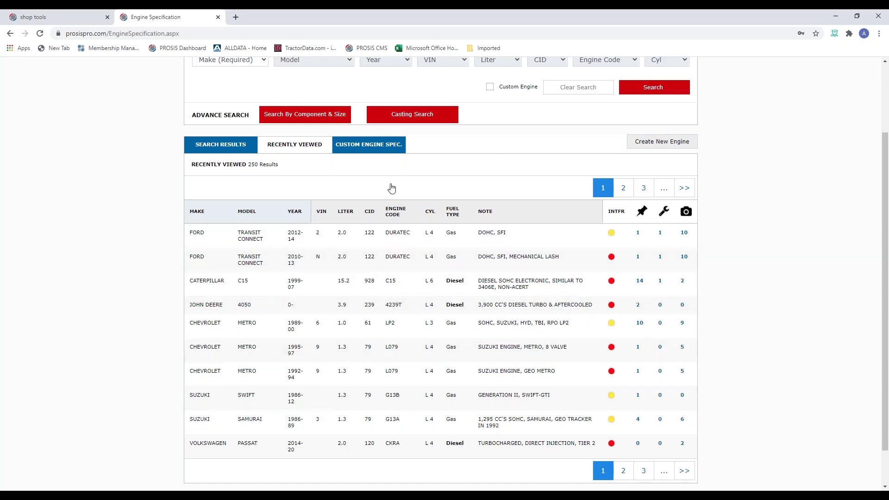
{"action": "scroll", "coordinate": [391, 187], "scroll_direction": "up", "scroll_amount": 2}
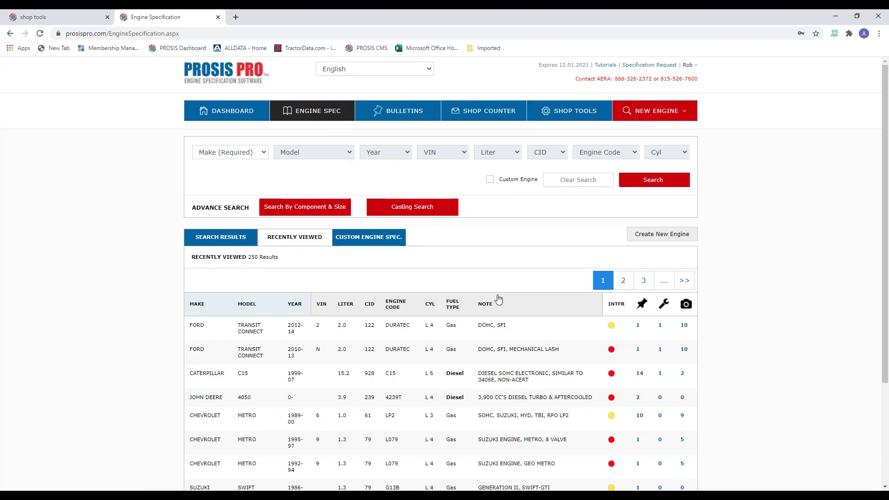
{"action": "scroll", "coordinate": [499, 300], "scroll_direction": "down", "scroll_amount": 2}
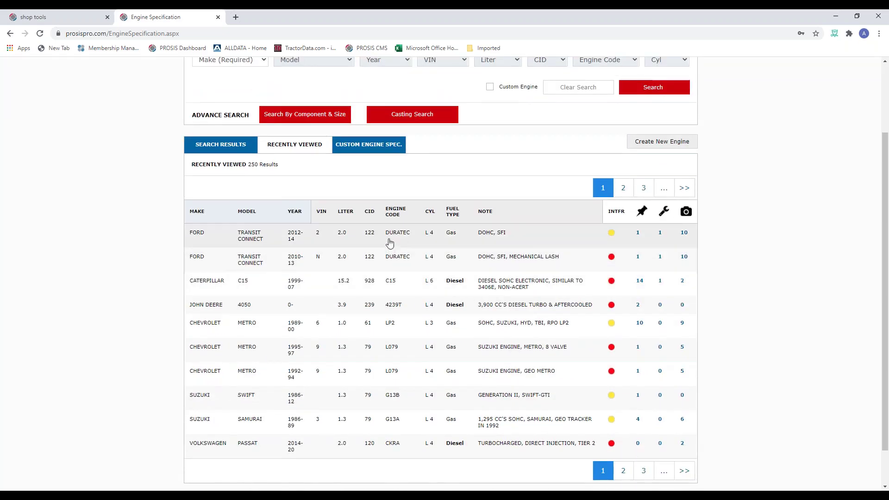
Step: Open the 2012-14 Ford Transit Connect 2.0 liter engine and review its general data and Cylinder Head specifications
{"action": "left_click", "coordinate": [390, 242]}
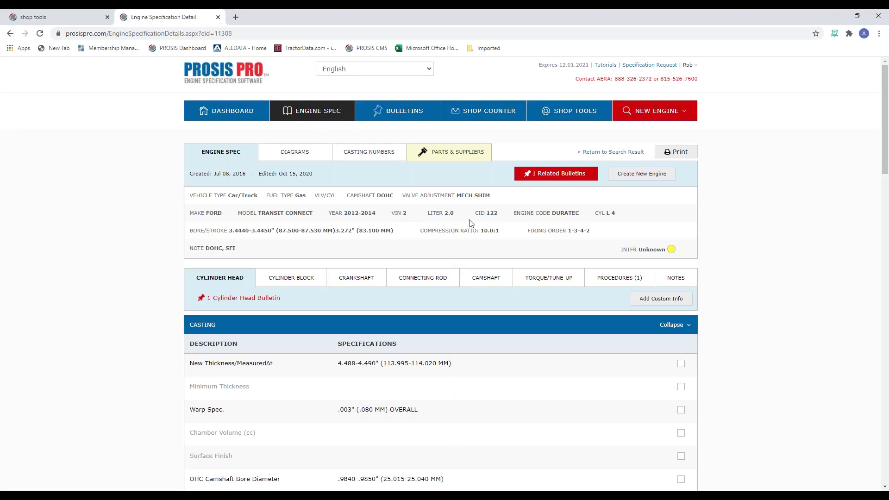
{"action": "scroll", "coordinate": [470, 223], "scroll_direction": "down", "scroll_amount": 1}
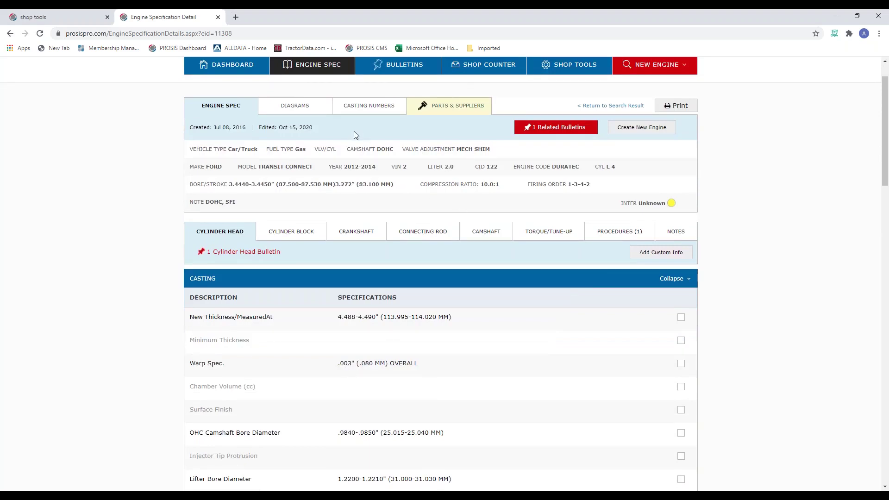
{"action": "scroll", "coordinate": [354, 132], "scroll_direction": "up", "scroll_amount": 1}
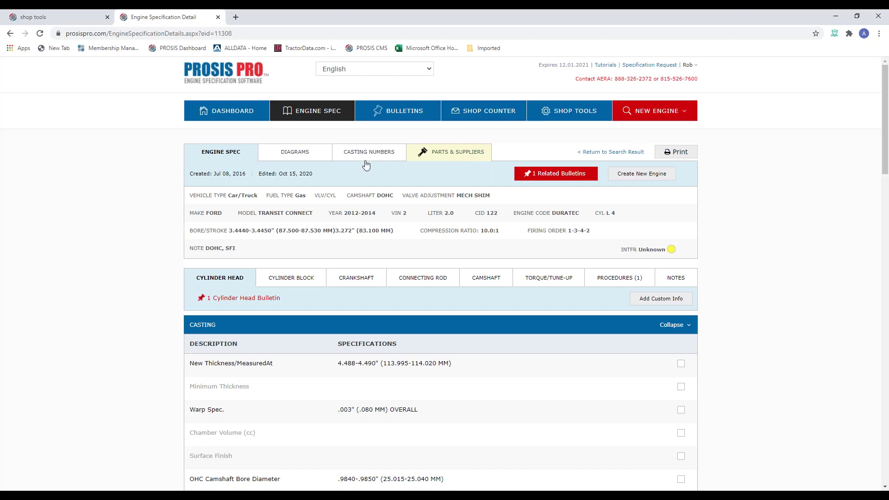
{"action": "scroll", "coordinate": [352, 224], "scroll_direction": "down", "scroll_amount": 1}
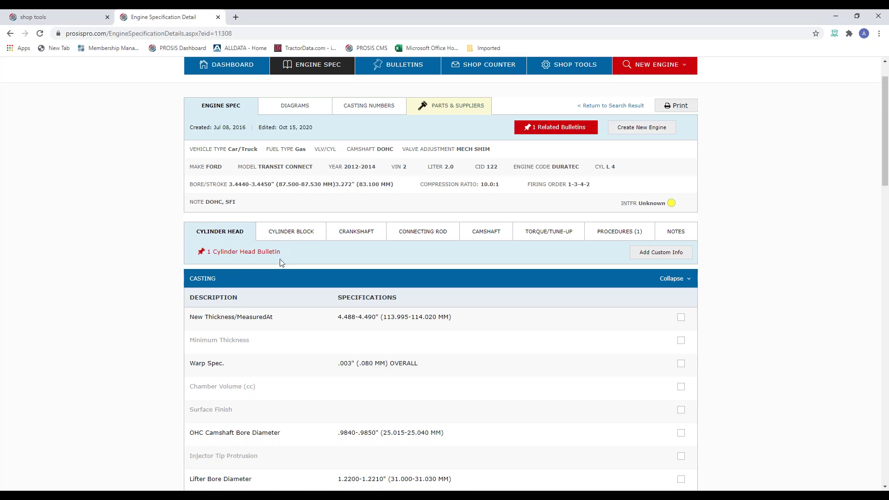
Step: View the engine's cylinder head bulletin on crankshaft pulley replacement and return to the engine specification
{"action": "left_click", "coordinate": [225, 254]}
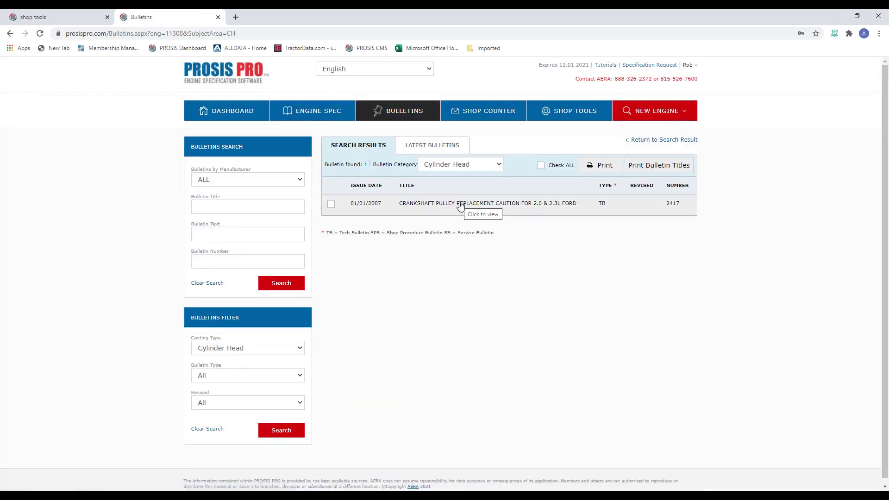
{"action": "left_click", "coordinate": [468, 209]}
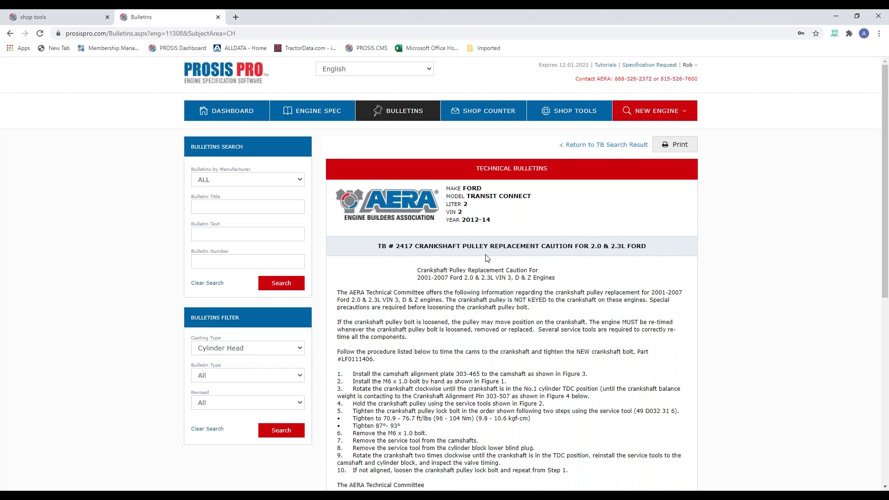
{"action": "left_click", "coordinate": [581, 145]}
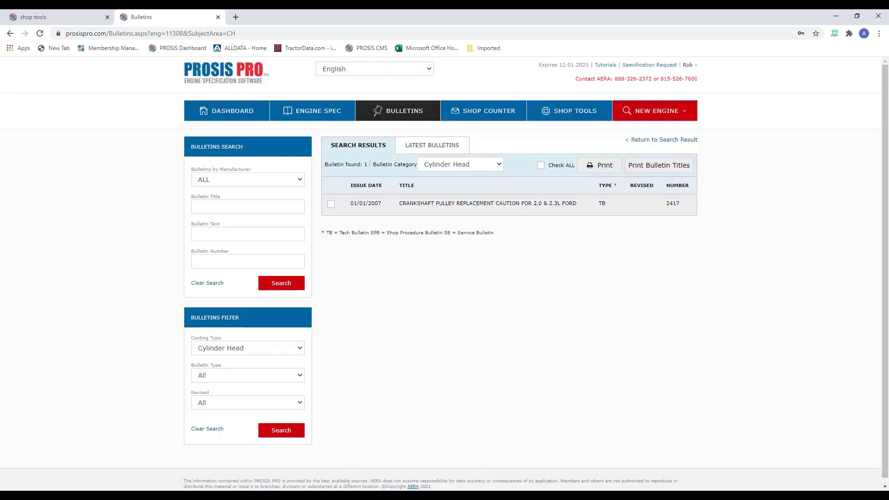
{"action": "left_click", "coordinate": [635, 140]}
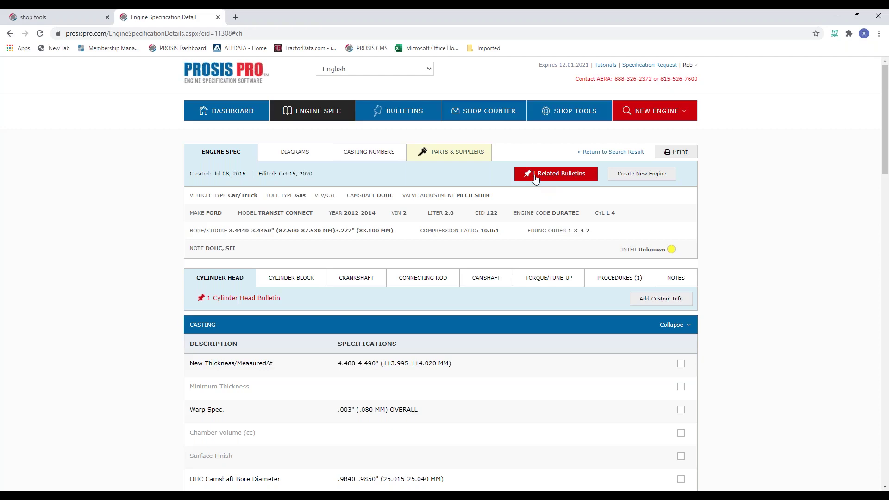
Step: Open crankshaft pulley bulletin TB 2417 from the engine's related bulletins, review its procedure and diagrams, and open its printable version
{"action": "left_click", "coordinate": [565, 175]}
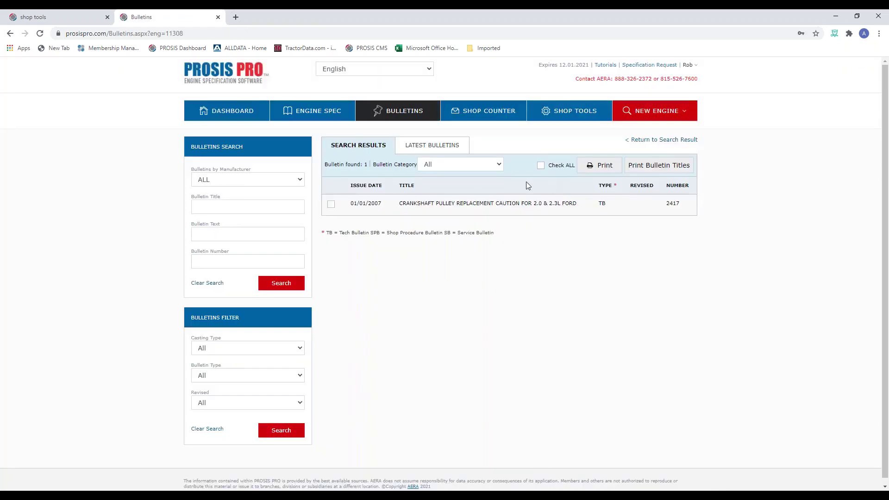
{"action": "left_click", "coordinate": [485, 203]}
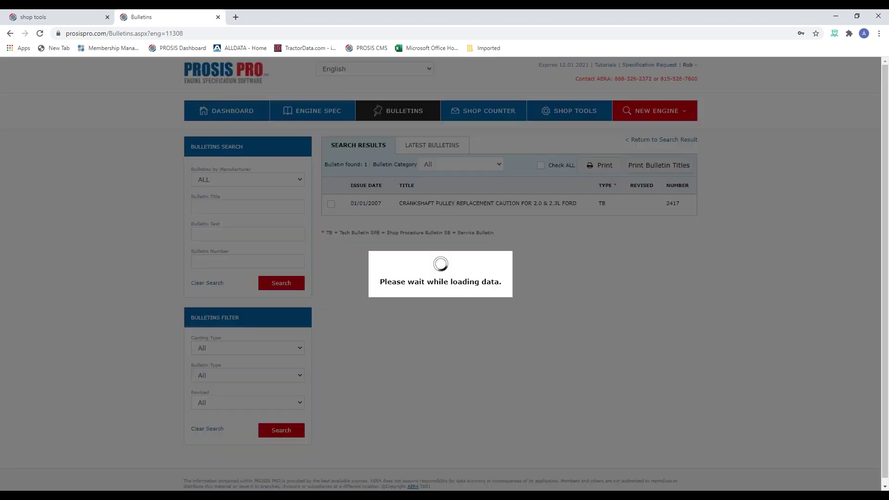
{"action": "scroll", "coordinate": [519, 221], "scroll_direction": "down", "scroll_amount": 5}
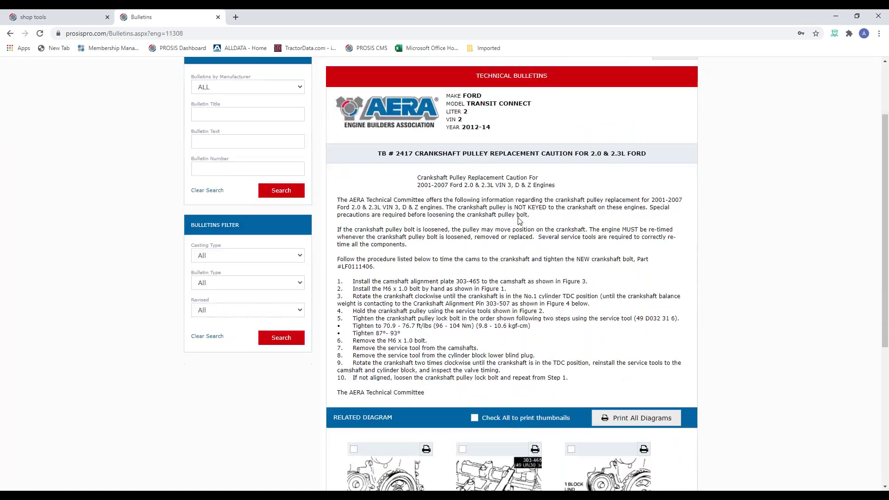
{"action": "scroll", "coordinate": [526, 308], "scroll_direction": "down", "scroll_amount": 2}
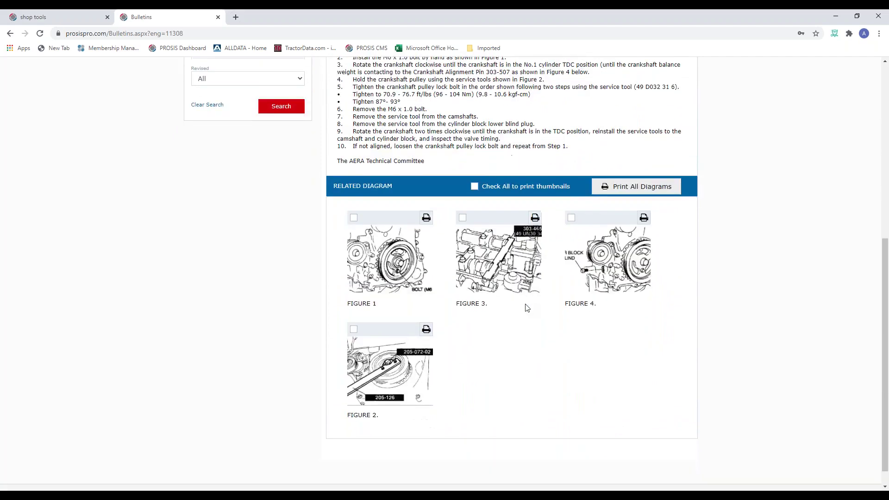
{"action": "scroll", "coordinate": [526, 308], "scroll_direction": "up", "scroll_amount": 4}
{"action": "scroll", "coordinate": [497, 269], "scroll_direction": "up", "scroll_amount": 3}
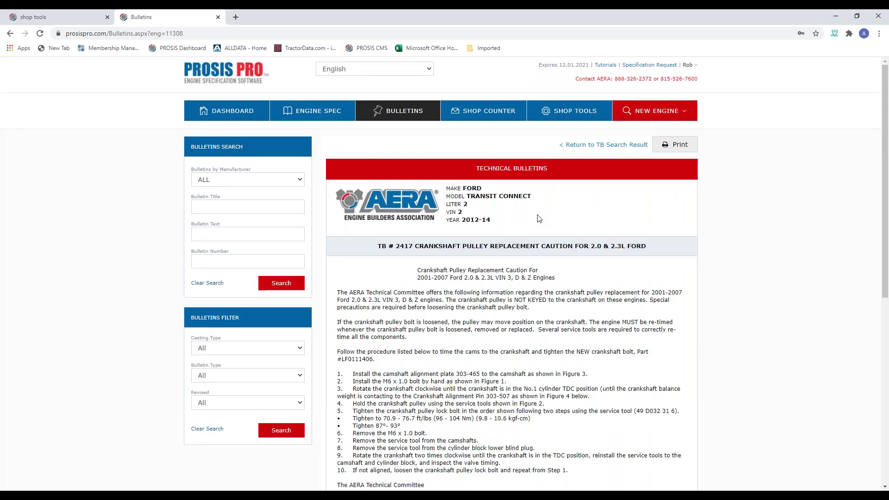
{"action": "left_click", "coordinate": [675, 149]}
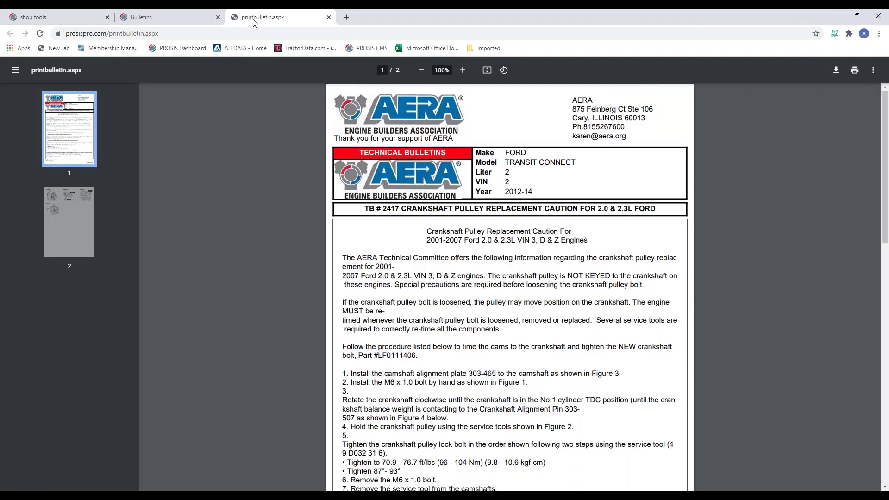
Step: Close the printable bulletin, return to the Transit Connect engine specification, and look through its head, block, torque and other diagrams
{"action": "left_click", "coordinate": [329, 17]}
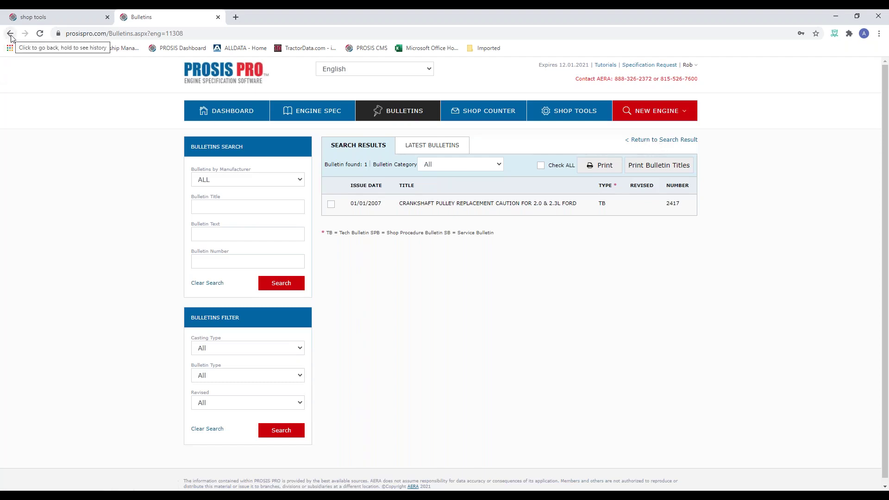
{"action": "left_click", "coordinate": [641, 146]}
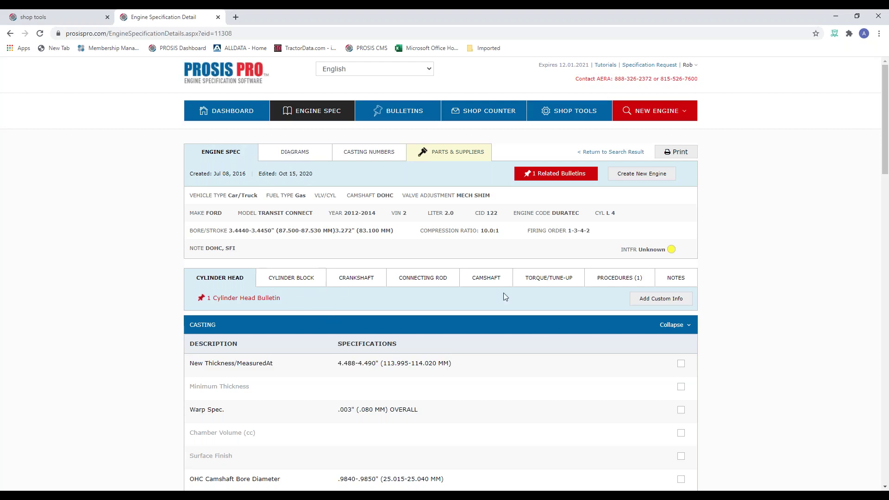
{"action": "left_click", "coordinate": [299, 156]}
{"action": "scroll", "coordinate": [451, 208], "scroll_direction": "down", "scroll_amount": 3}
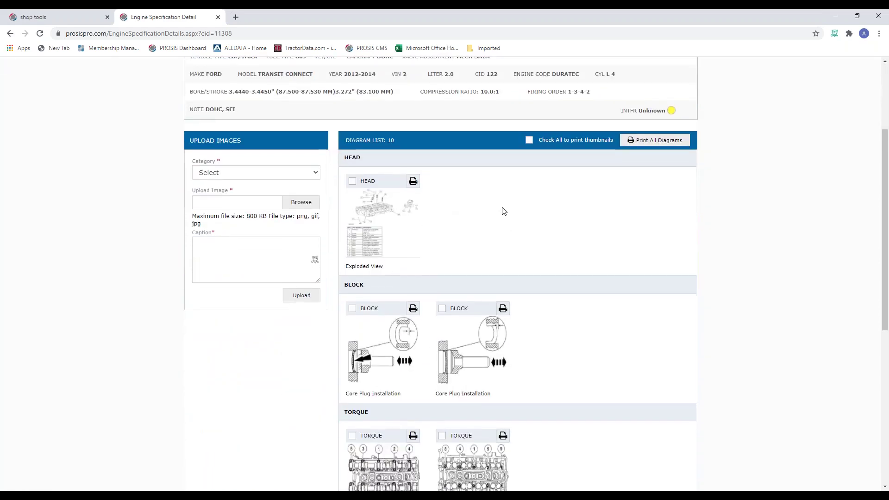
{"action": "scroll", "coordinate": [502, 208], "scroll_direction": "down", "scroll_amount": 2}
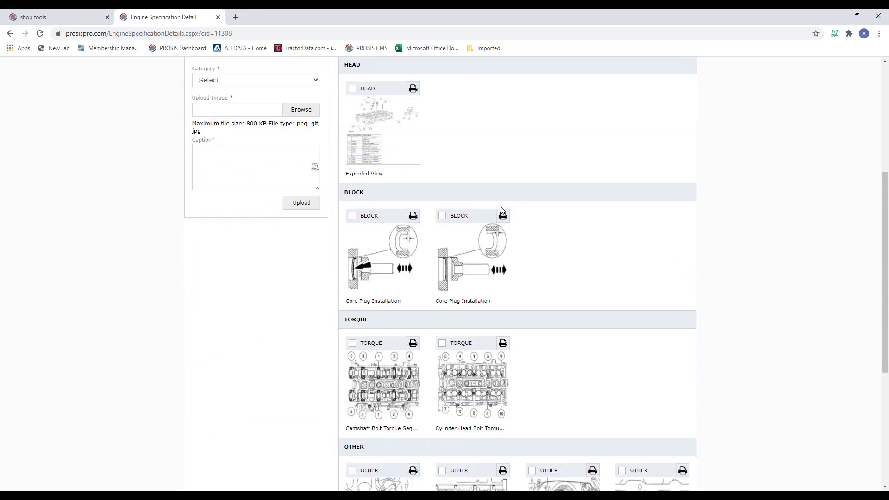
{"action": "scroll", "coordinate": [502, 211], "scroll_direction": "up", "scroll_amount": 1}
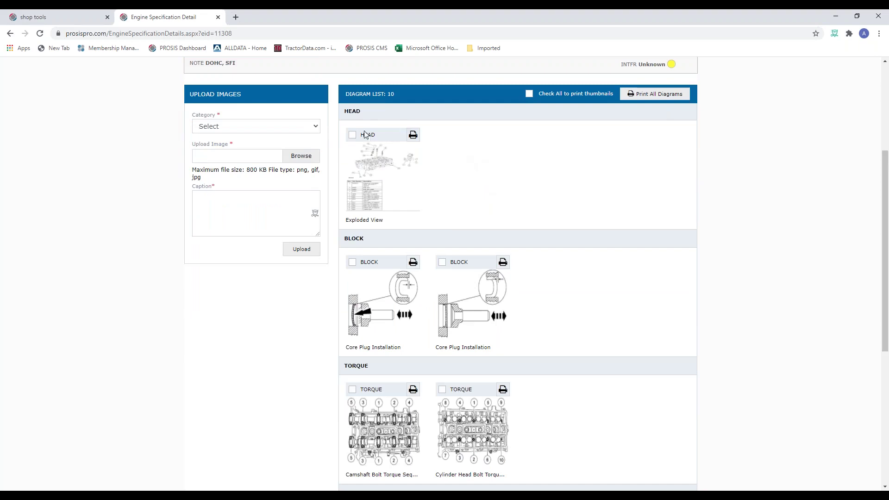
{"action": "scroll", "coordinate": [482, 194], "scroll_direction": "down", "scroll_amount": 1}
{"action": "scroll", "coordinate": [495, 218], "scroll_direction": "down", "scroll_amount": 2}
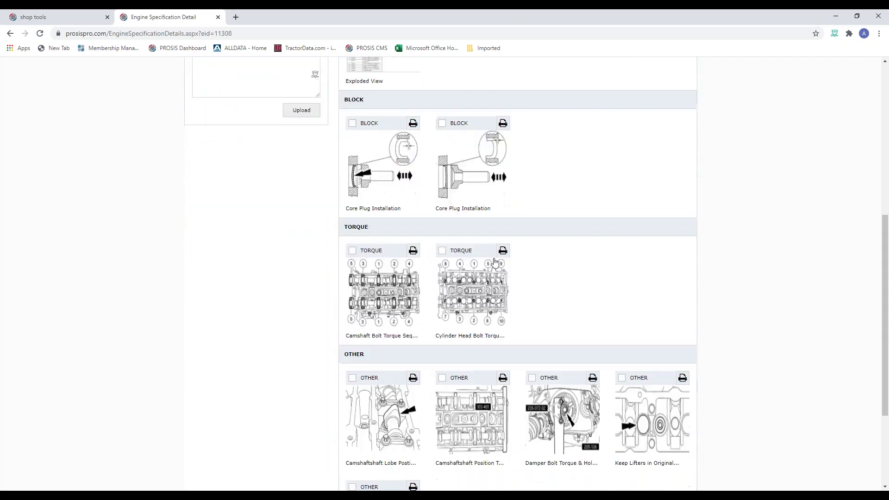
{"action": "scroll", "coordinate": [513, 296], "scroll_direction": "down", "scroll_amount": 2}
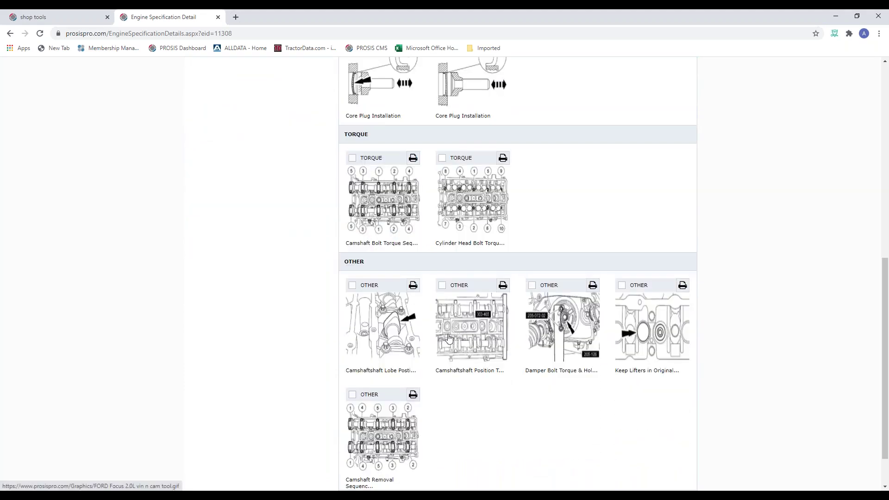
{"action": "scroll", "coordinate": [624, 331], "scroll_direction": "down", "scroll_amount": 1}
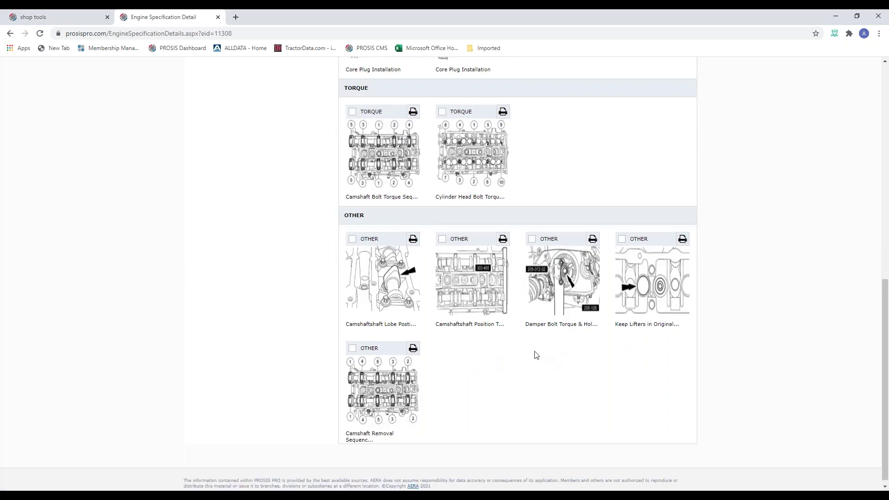
{"action": "scroll", "coordinate": [530, 334], "scroll_direction": "up", "scroll_amount": 3}
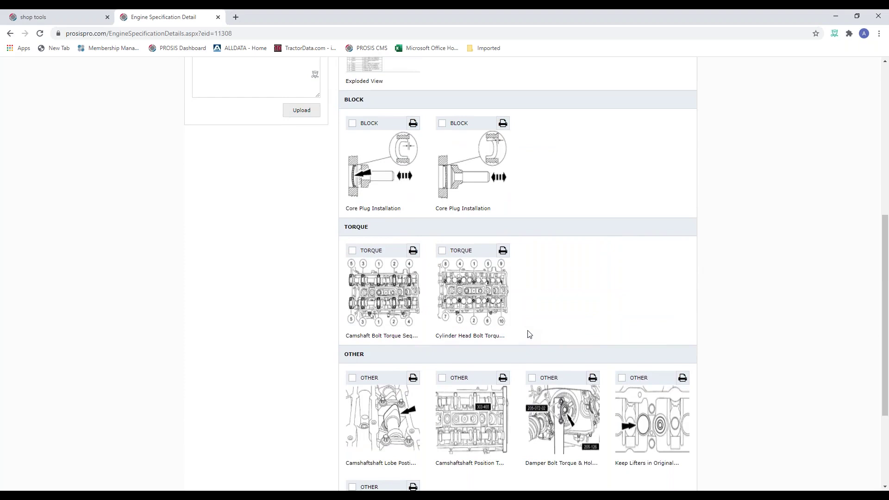
Step: Enlarge the Cylinder Head Bolt Torque Sequence diagram, view its printable version, and return to the diagram list
{"action": "left_click", "coordinate": [480, 300]}
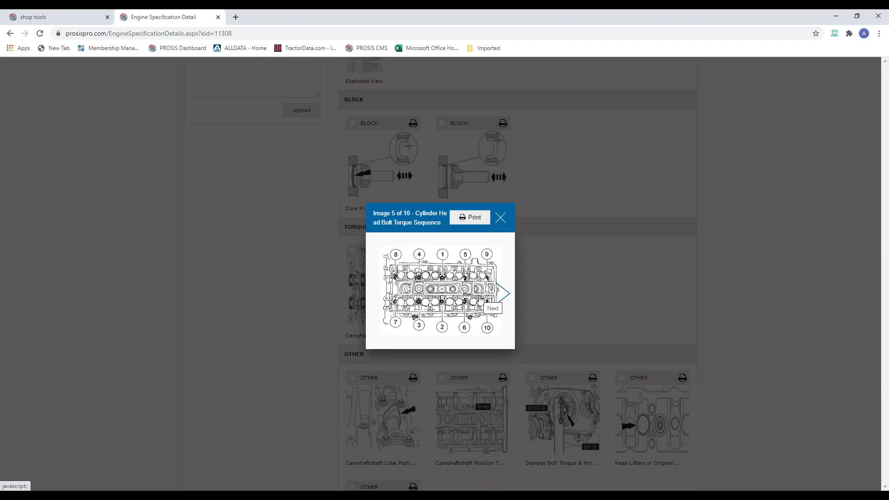
{"action": "left_click", "coordinate": [473, 221]}
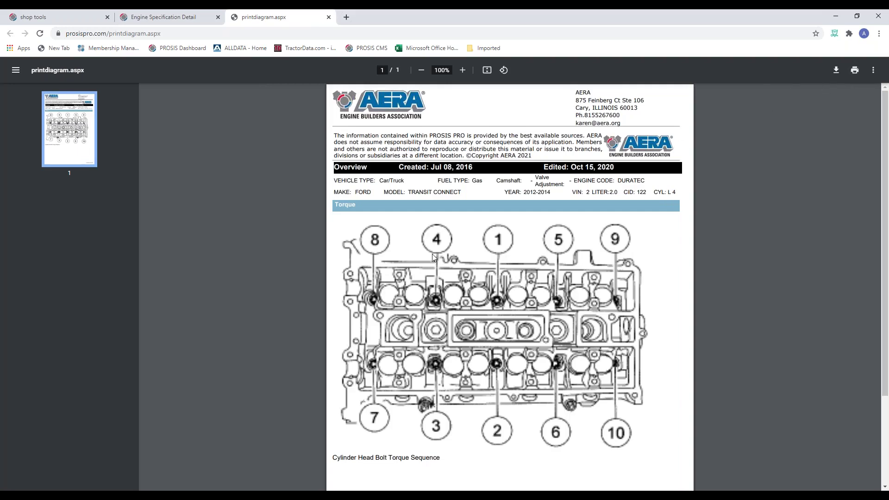
{"action": "left_click", "coordinate": [329, 17]}
{"action": "left_click", "coordinate": [500, 216]}
Step: Select the head Exploded View, second Core Plug Installation and Camshaft Bolt Torque Sequence diagrams, and review their combined printable version
{"action": "scroll", "coordinate": [506, 228], "scroll_direction": "up", "scroll_amount": 2}
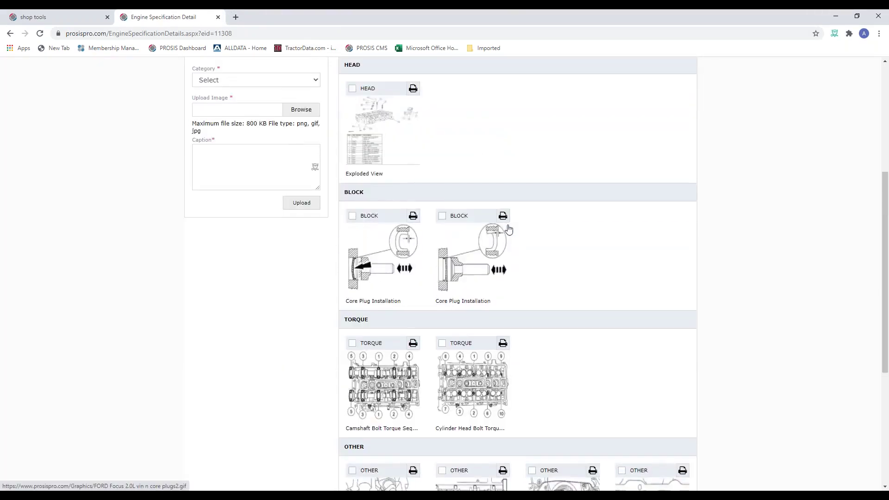
{"action": "scroll", "coordinate": [508, 229], "scroll_direction": "up", "scroll_amount": 2}
{"action": "scroll", "coordinate": [546, 250], "scroll_direction": "up", "scroll_amount": 1}
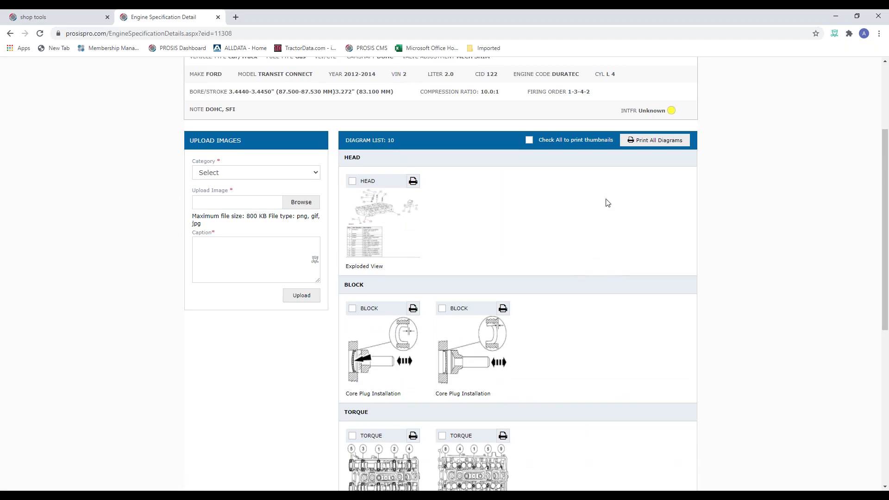
{"action": "left_click", "coordinate": [353, 182]}
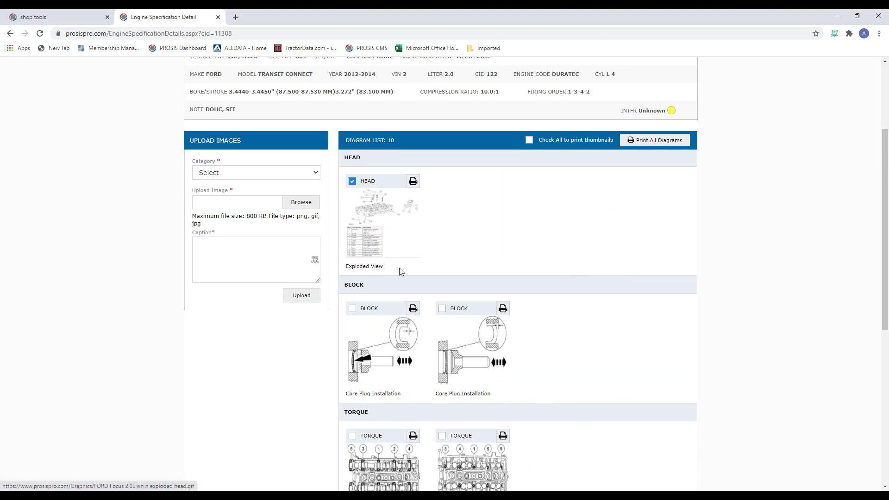
{"action": "left_click", "coordinate": [442, 308]}
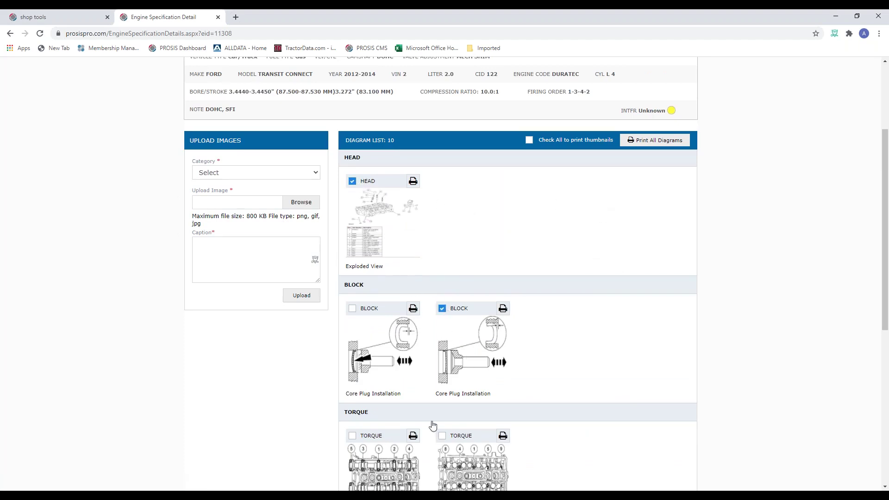
{"action": "left_click", "coordinate": [353, 436]}
{"action": "left_click", "coordinate": [652, 146]}
{"action": "scroll", "coordinate": [509, 287], "scroll_direction": "down", "scroll_amount": 17}
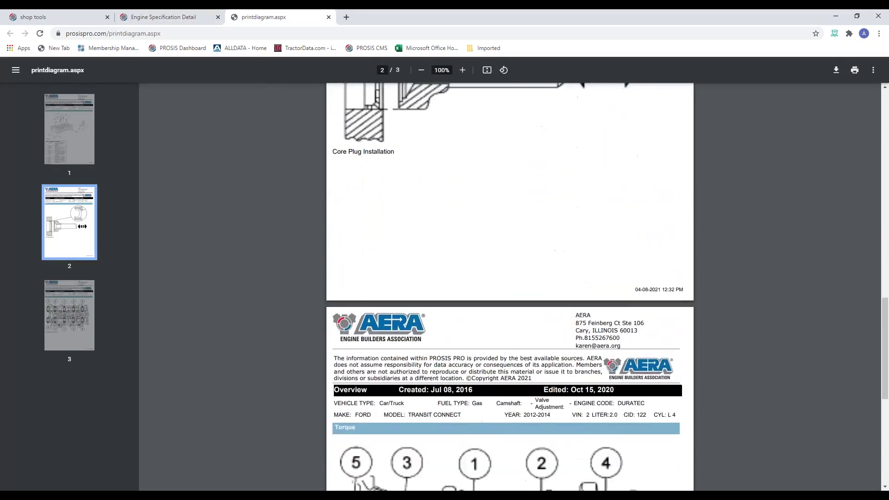
{"action": "scroll", "coordinate": [389, 79], "scroll_direction": "up", "scroll_amount": 10}
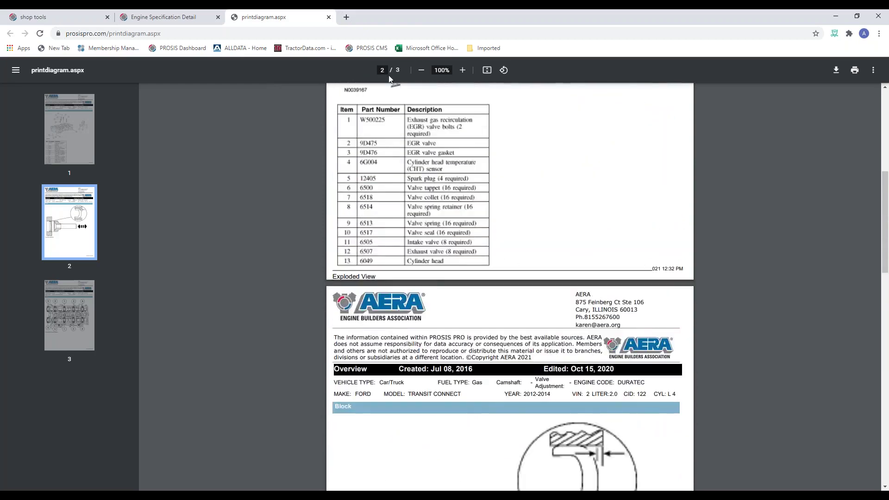
{"action": "left_click", "coordinate": [329, 17]}
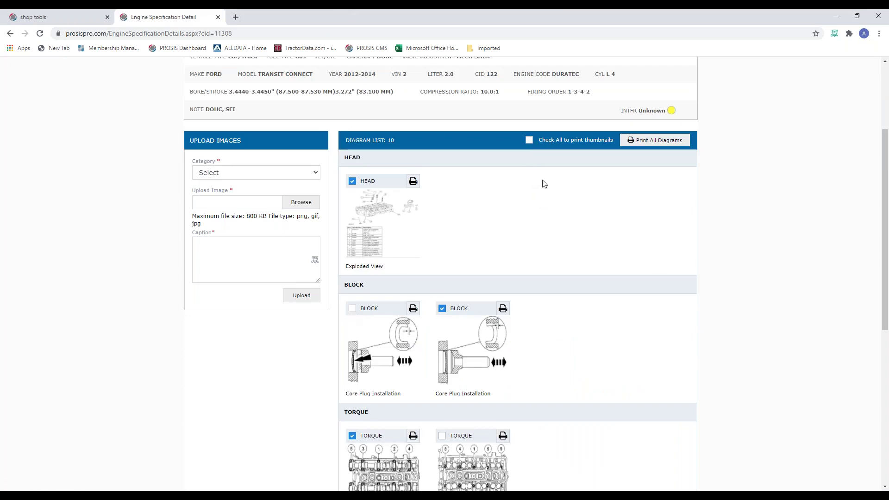
Step: Select all of the engine's diagrams for thumbnail printing and view the engine's casting numbers
{"action": "left_click", "coordinate": [529, 140]}
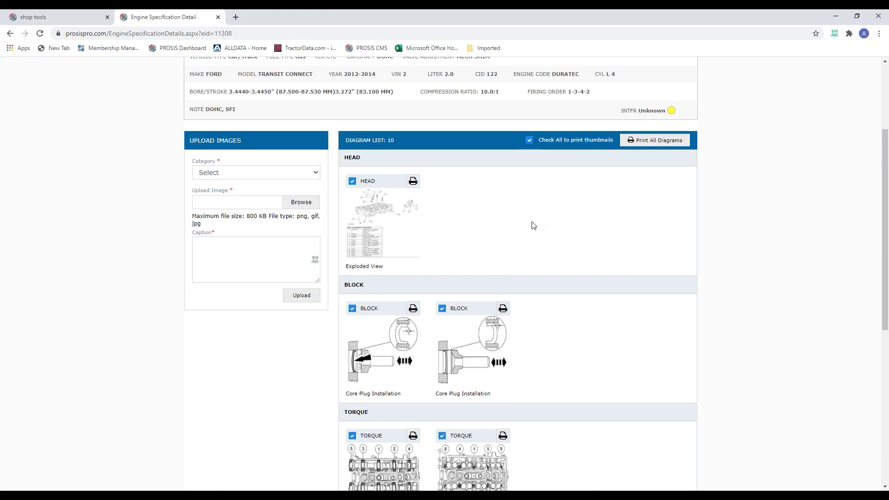
{"action": "scroll", "coordinate": [532, 225], "scroll_direction": "down", "scroll_amount": 4}
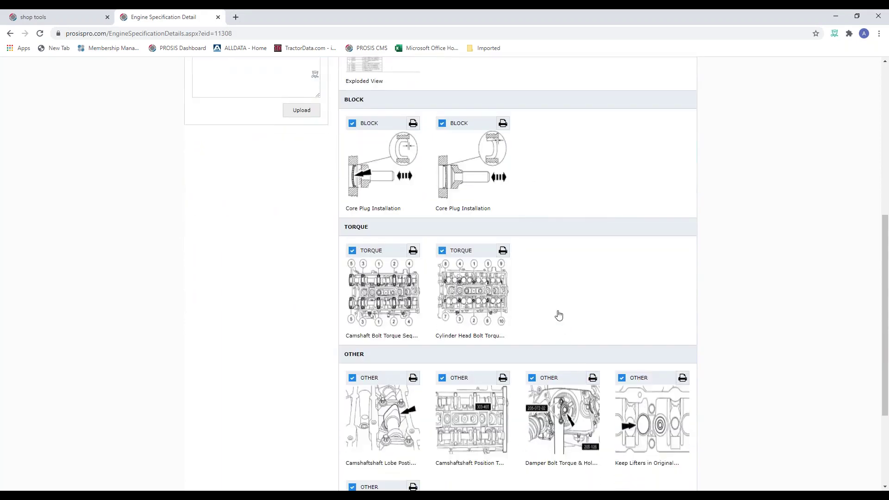
{"action": "scroll", "coordinate": [557, 313], "scroll_direction": "up", "scroll_amount": 5}
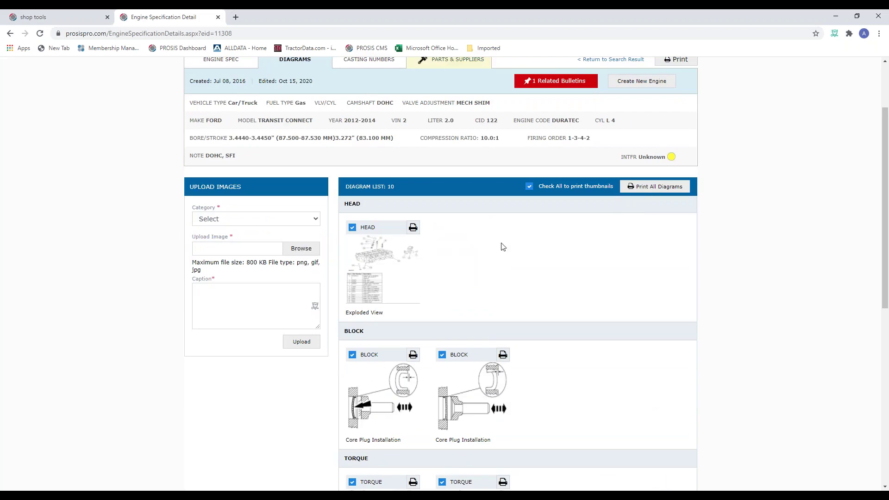
{"action": "scroll", "coordinate": [503, 247], "scroll_direction": "up", "scroll_amount": 2}
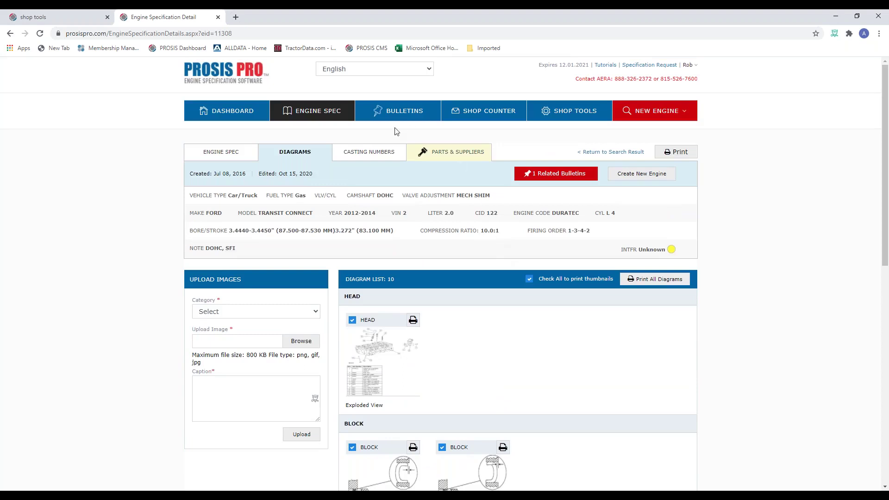
{"action": "left_click", "coordinate": [383, 156]}
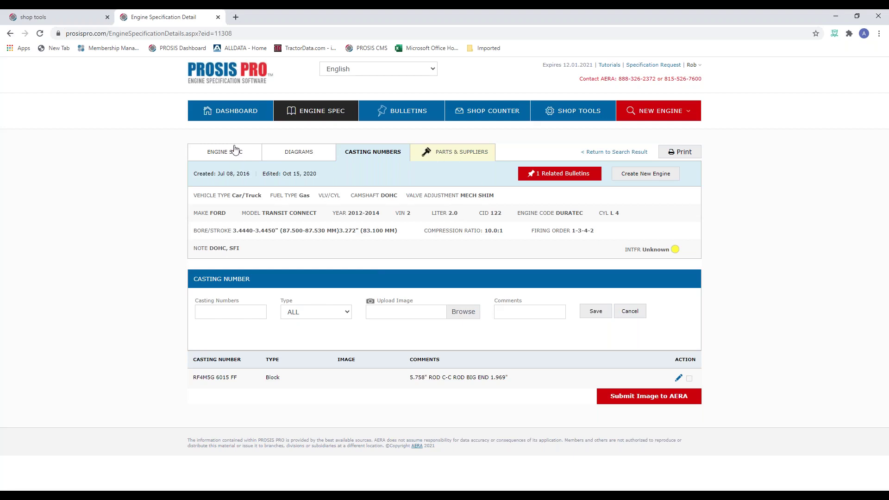
Step: Set up a new engine search from the dashboard with make JOHN DEERE and CID 239
{"action": "left_click", "coordinate": [241, 115]}
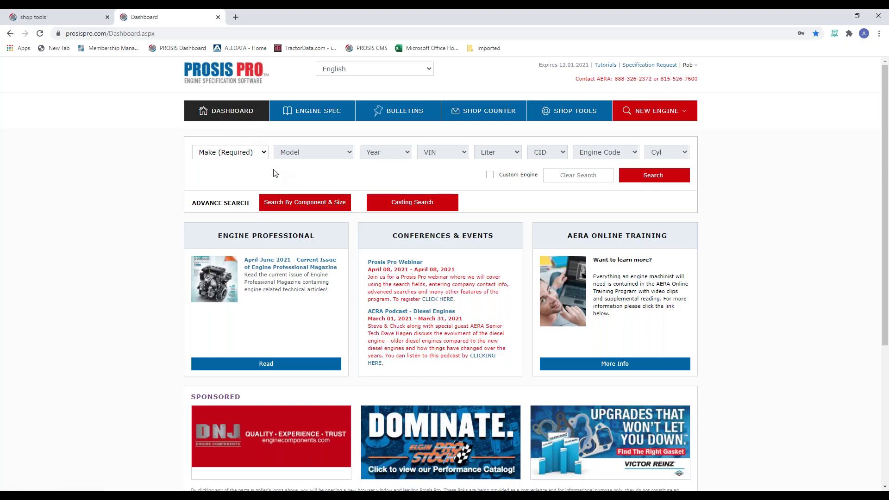
{"action": "left_click", "coordinate": [252, 155]}
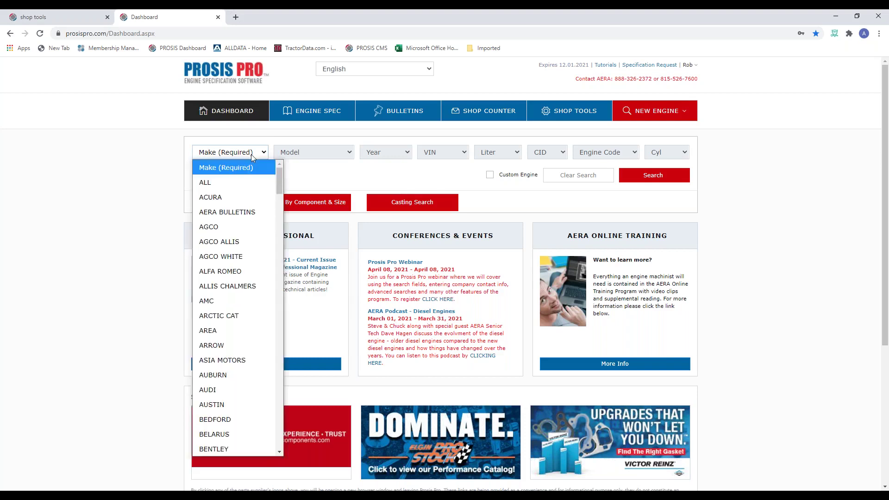
{"action": "type", "text": "john"}
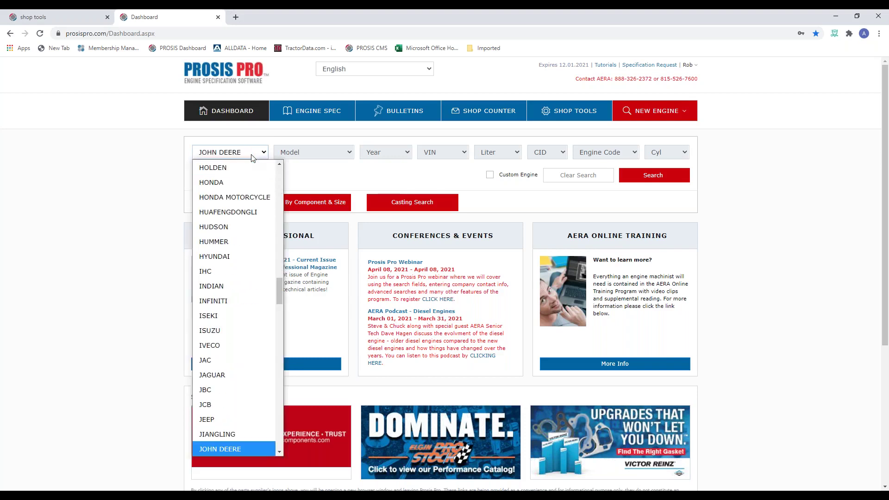
{"action": "scroll", "coordinate": [246, 226], "scroll_direction": "up", "scroll_amount": 1}
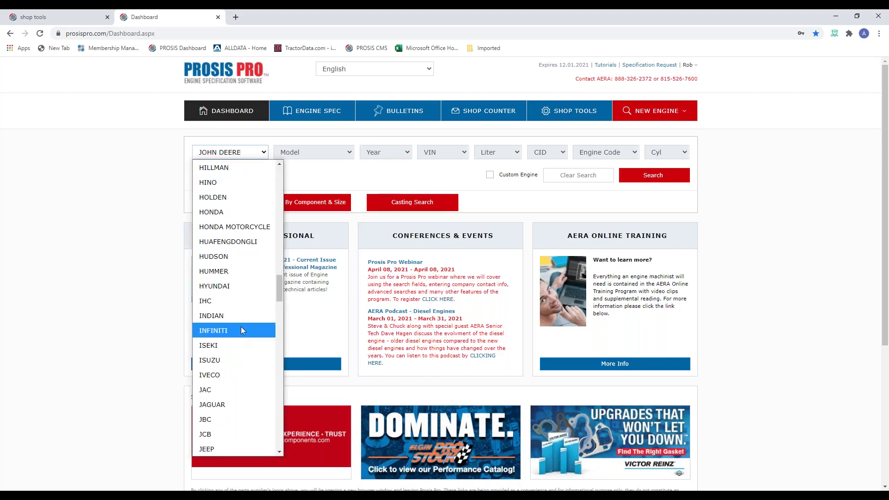
{"action": "scroll", "coordinate": [239, 321], "scroll_direction": "down", "scroll_amount": 3}
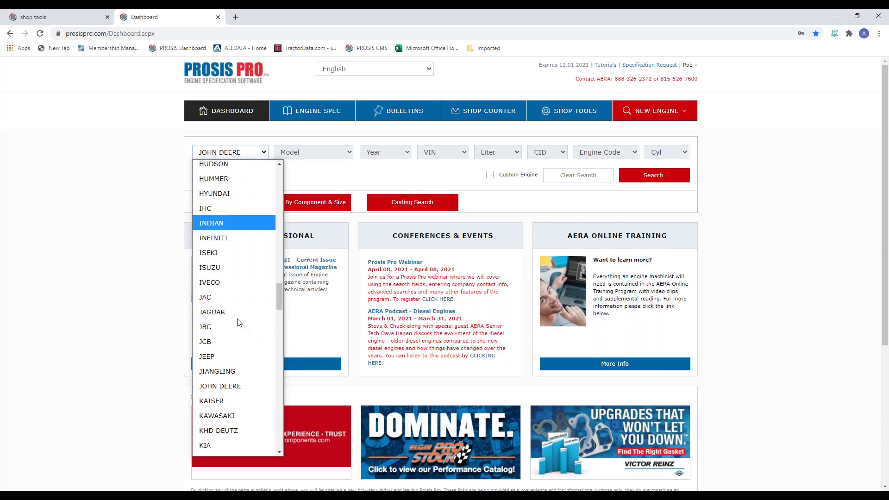
{"action": "left_click", "coordinate": [234, 391]}
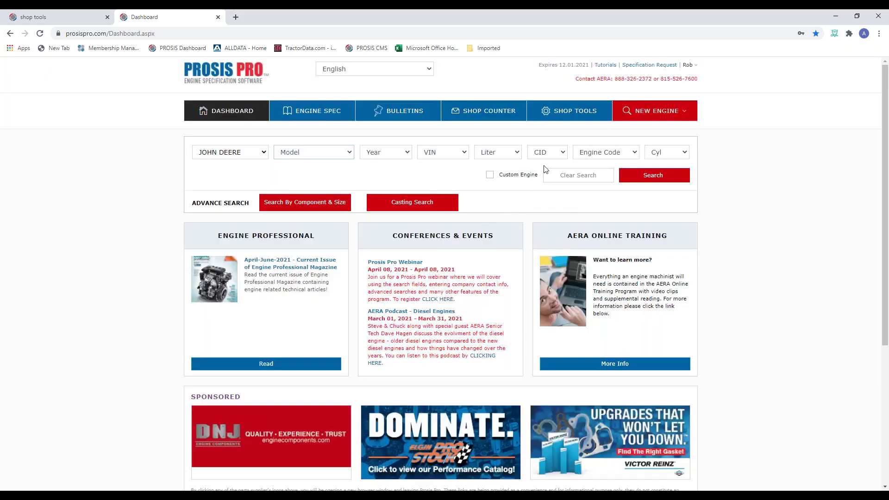
{"action": "left_click", "coordinate": [548, 157]}
{"action": "scroll", "coordinate": [550, 225], "scroll_direction": "down", "scroll_amount": 10}
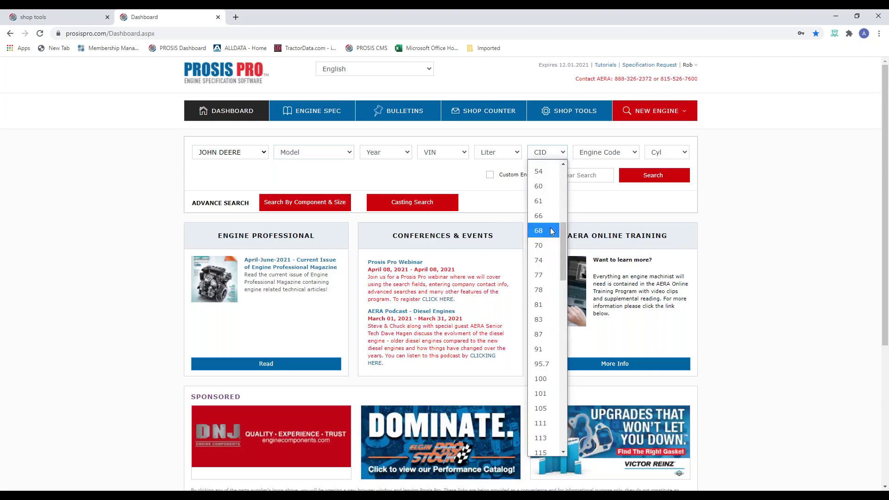
{"action": "scroll", "coordinate": [552, 232], "scroll_direction": "down", "scroll_amount": 3}
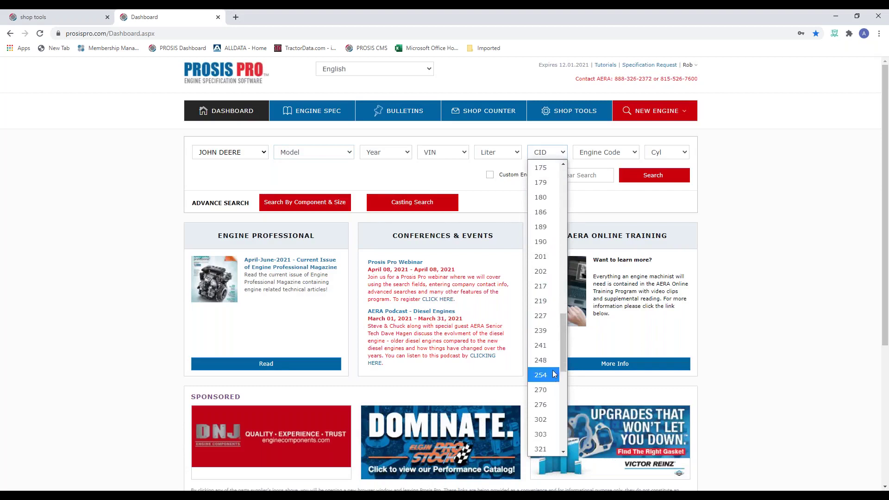
{"action": "left_click", "coordinate": [550, 331]}
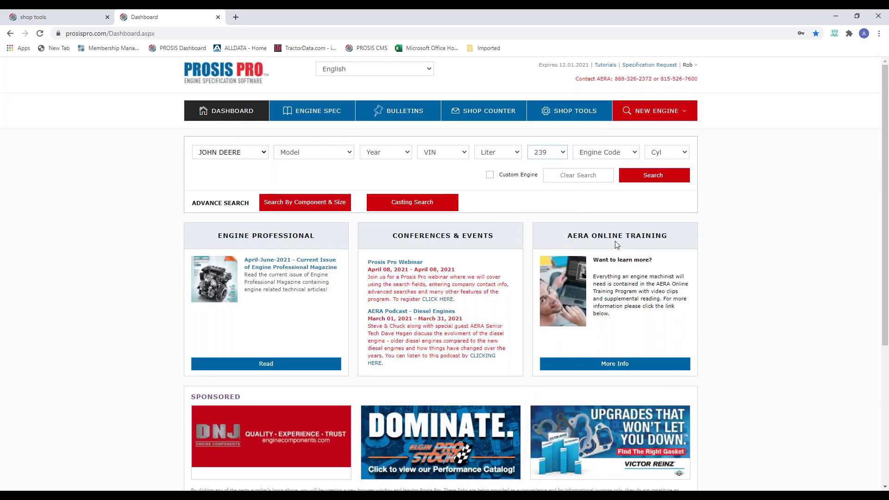
Step: Run the engine search and open the specification of the John Deere model 4050 with engine code 4239T
{"action": "left_click", "coordinate": [655, 176]}
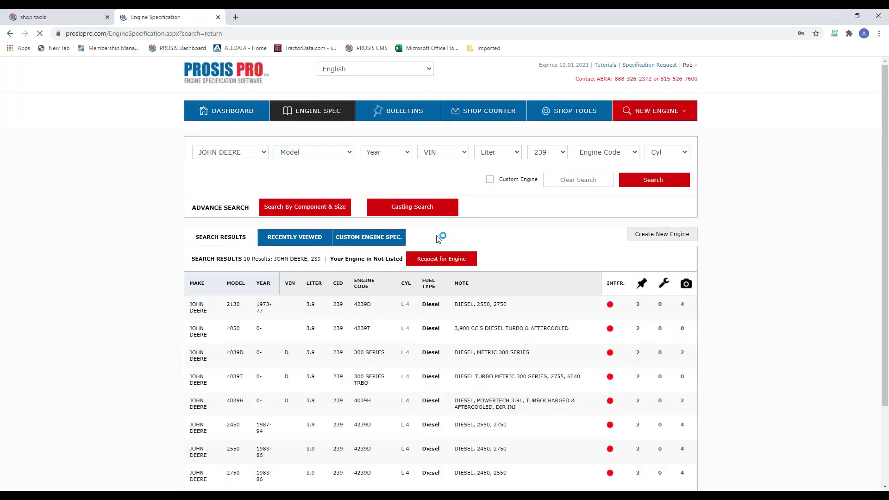
{"action": "scroll", "coordinate": [397, 257], "scroll_direction": "down", "scroll_amount": 1}
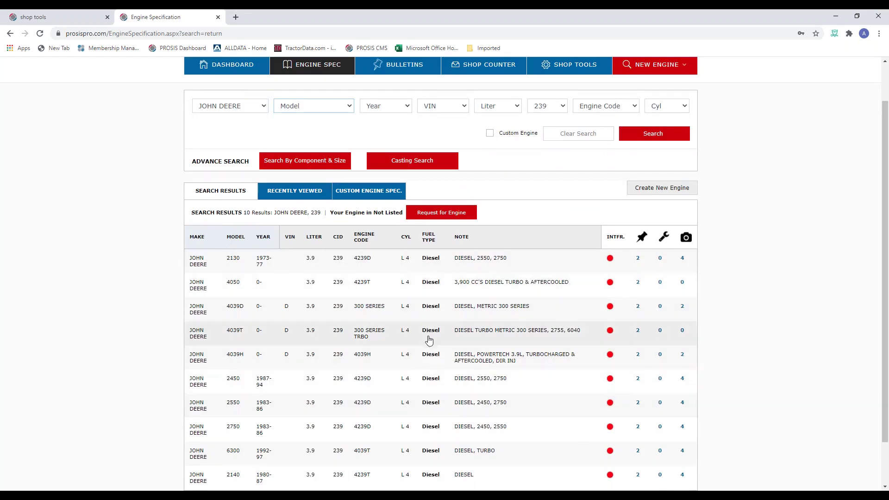
{"action": "left_click", "coordinate": [461, 287]}
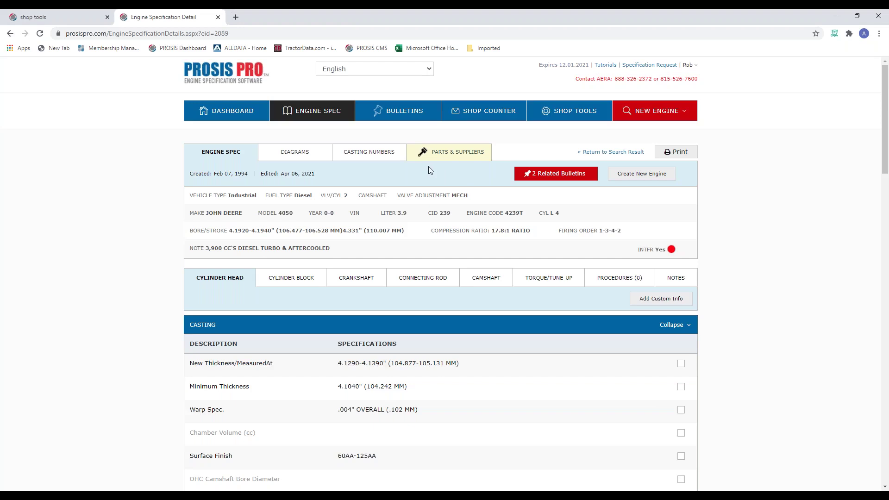
Step: Open the engine's parts suppliers and examine the Maxiforce catalog of John Deere 4.239T replacement parts, then close it
{"action": "left_click", "coordinate": [462, 158]}
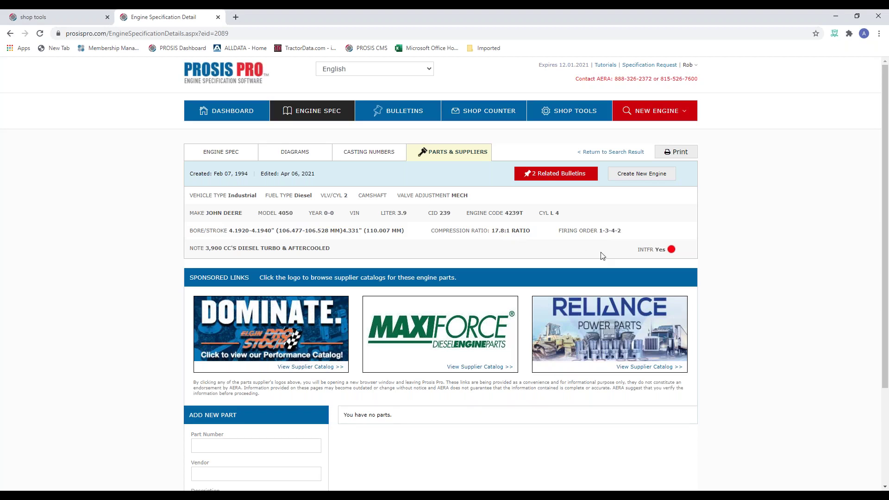
{"action": "left_click", "coordinate": [466, 317]}
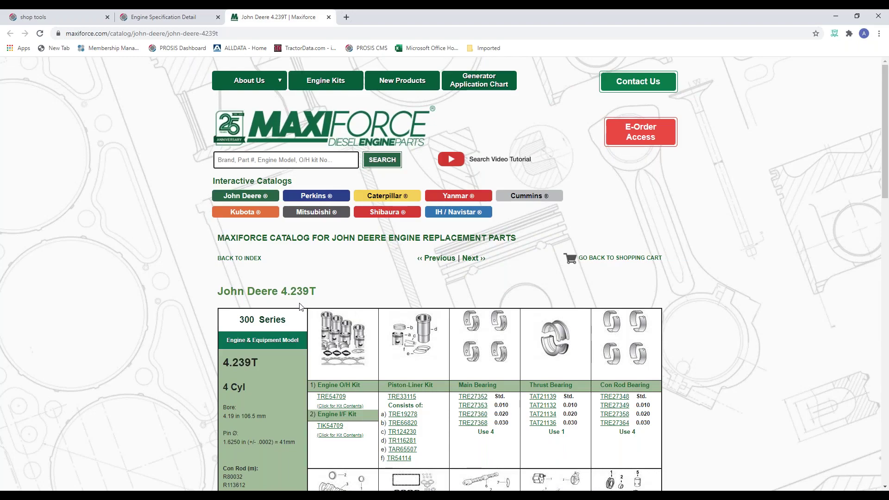
{"action": "scroll", "coordinate": [299, 306], "scroll_direction": "down", "scroll_amount": 3}
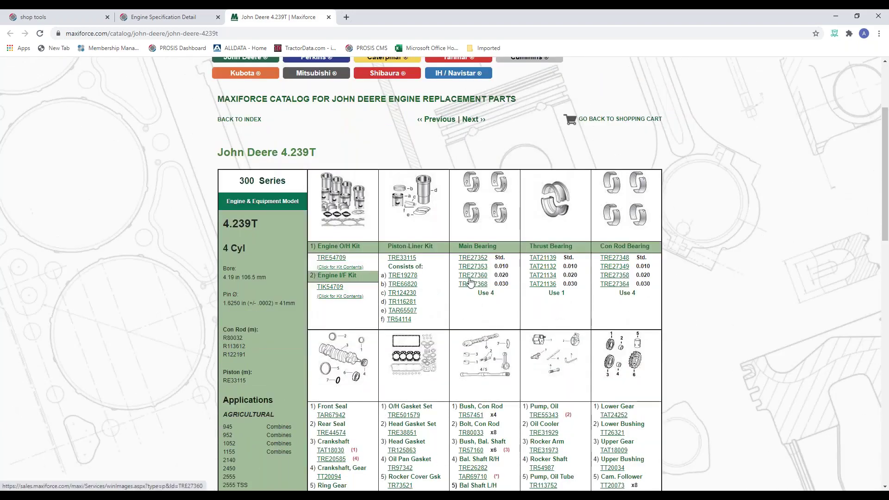
{"action": "scroll", "coordinate": [470, 283], "scroll_direction": "down", "scroll_amount": 2}
{"action": "scroll", "coordinate": [470, 282], "scroll_direction": "down", "scroll_amount": 4}
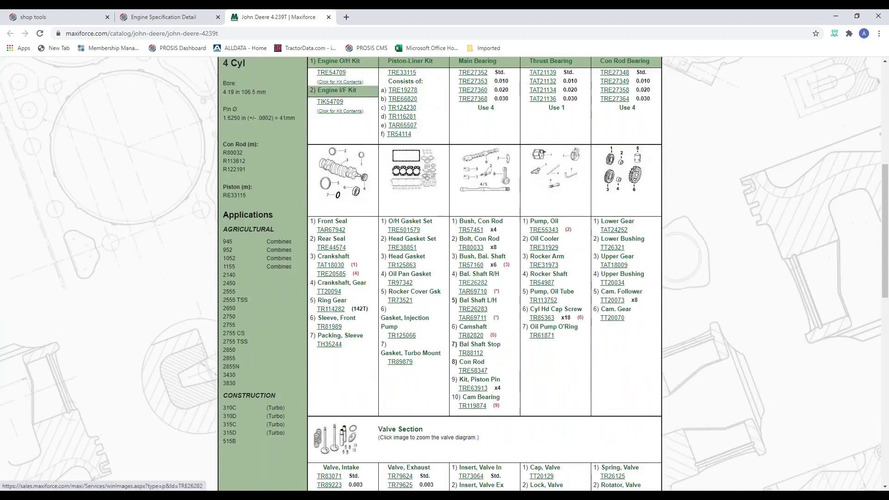
{"action": "scroll", "coordinate": [473, 278], "scroll_direction": "down", "scroll_amount": 1}
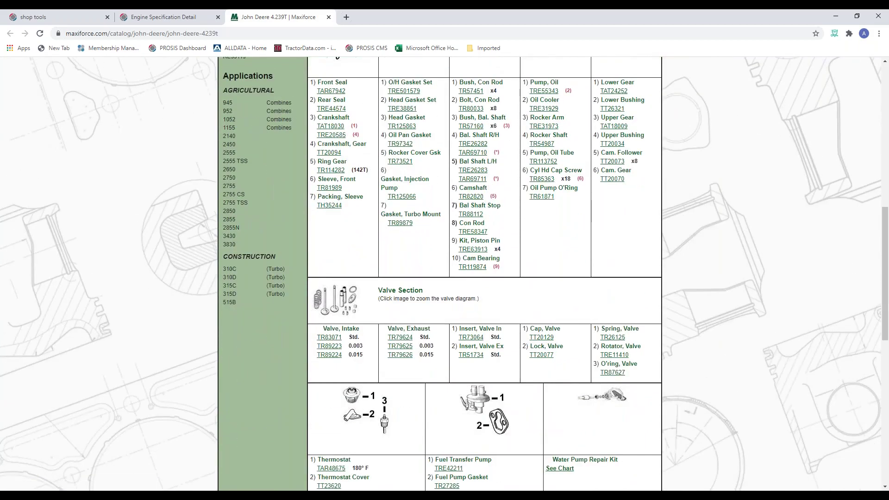
{"action": "scroll", "coordinate": [470, 283], "scroll_direction": "up", "scroll_amount": 2}
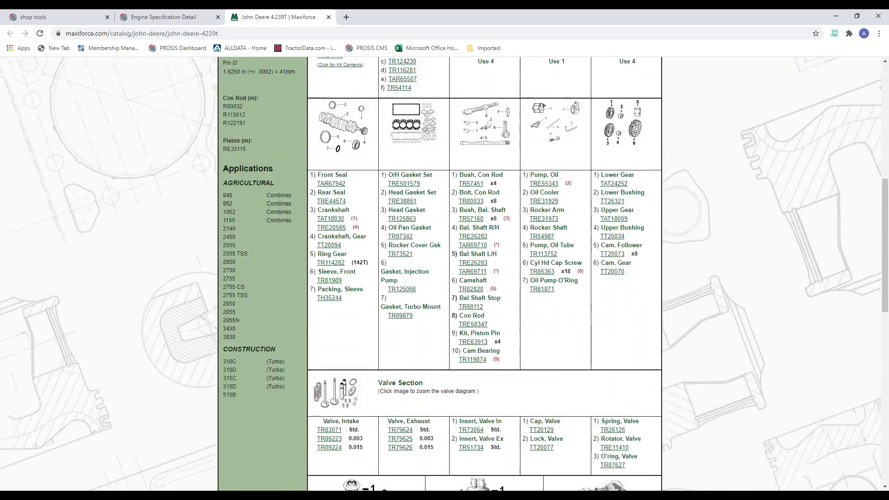
{"action": "scroll", "coordinate": [470, 283], "scroll_direction": "up", "scroll_amount": 5}
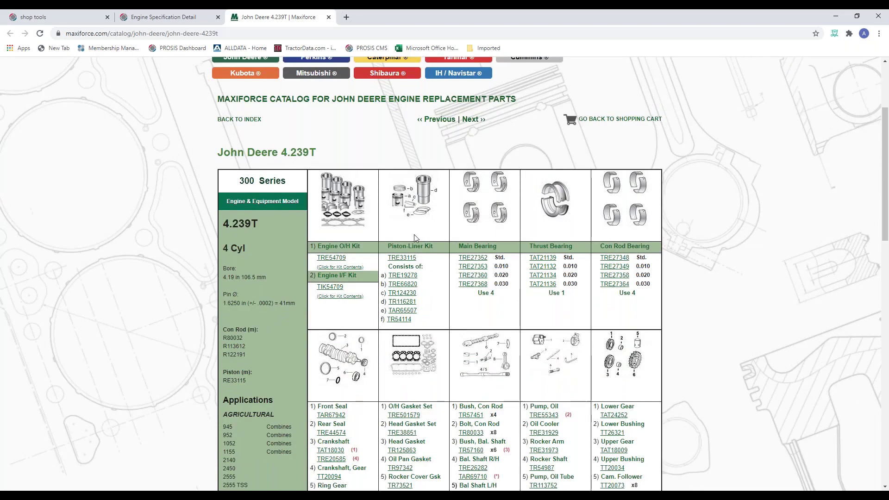
{"action": "scroll", "coordinate": [414, 236], "scroll_direction": "up", "scroll_amount": 2}
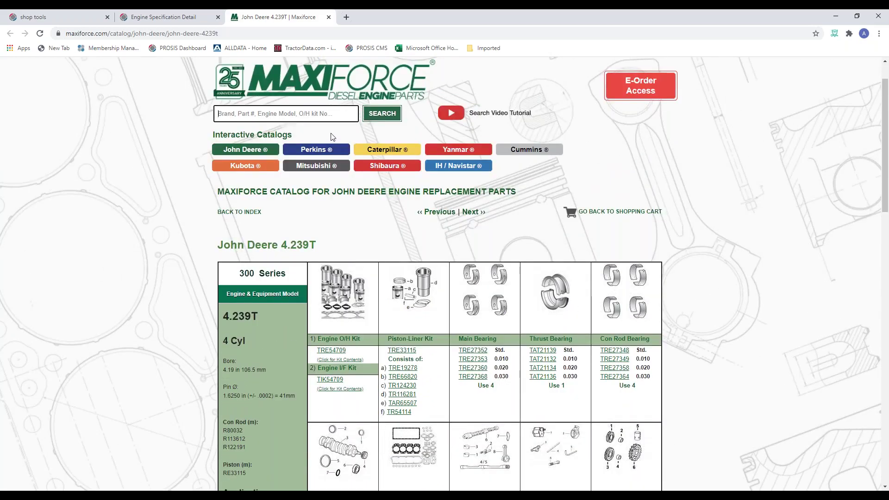
{"action": "left_click", "coordinate": [328, 17]}
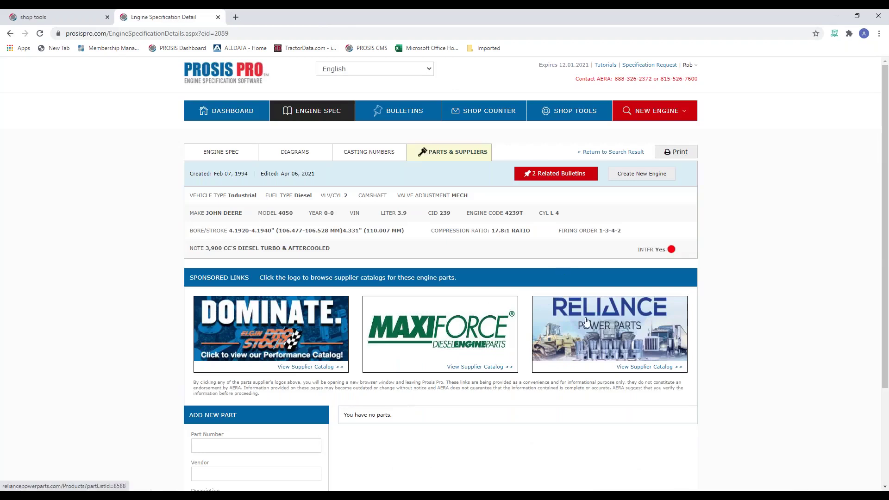
Step: View the Elgin catalog and Reliance's John Deere Diesel parts page from the supplier links, closing each one
{"action": "left_click", "coordinate": [309, 334]}
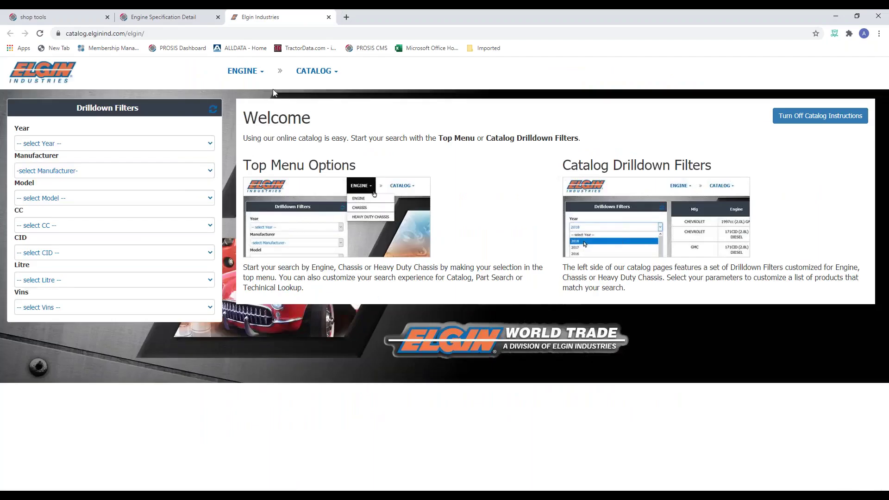
{"action": "left_click", "coordinate": [328, 17]}
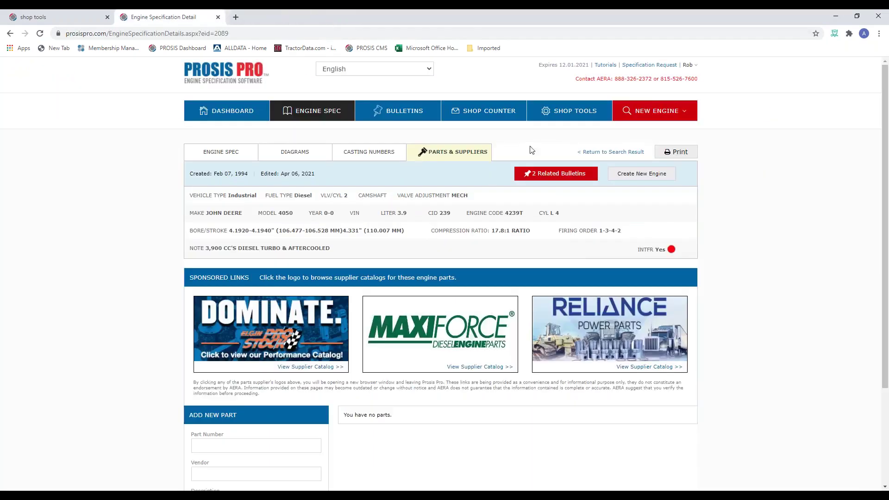
{"action": "left_click", "coordinate": [589, 320]}
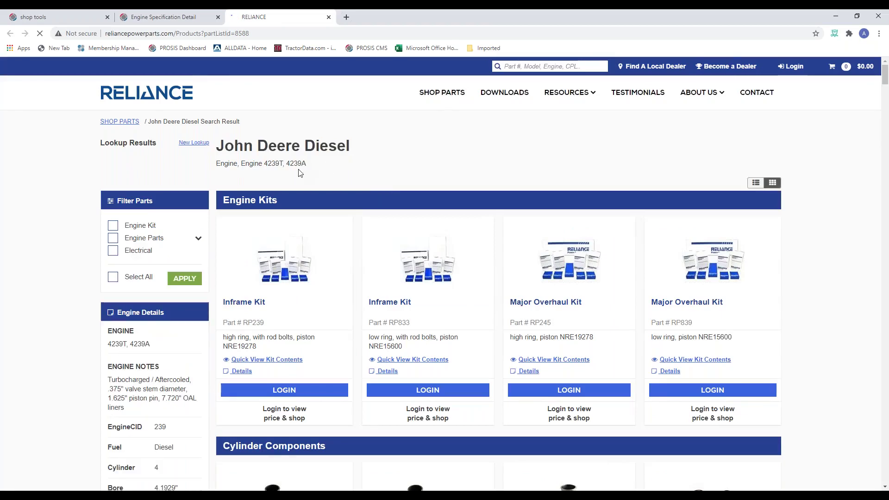
{"action": "scroll", "coordinate": [458, 232], "scroll_direction": "down", "scroll_amount": 3}
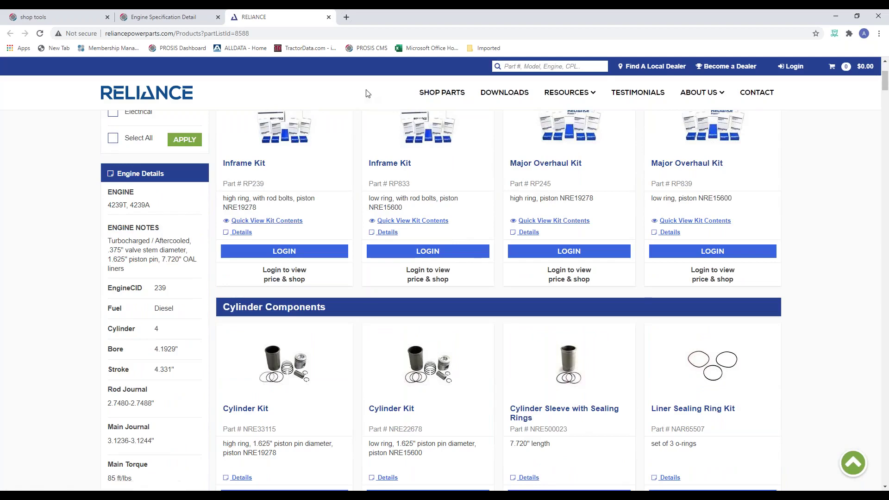
{"action": "left_click", "coordinate": [329, 17]}
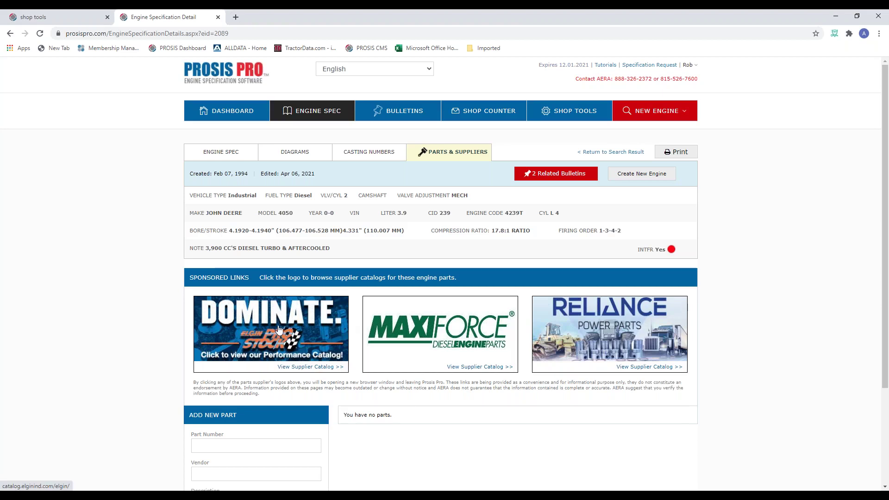
Step: Run a casting number search from the dashboard for Head castings that end with 049
{"action": "left_click", "coordinate": [228, 116]}
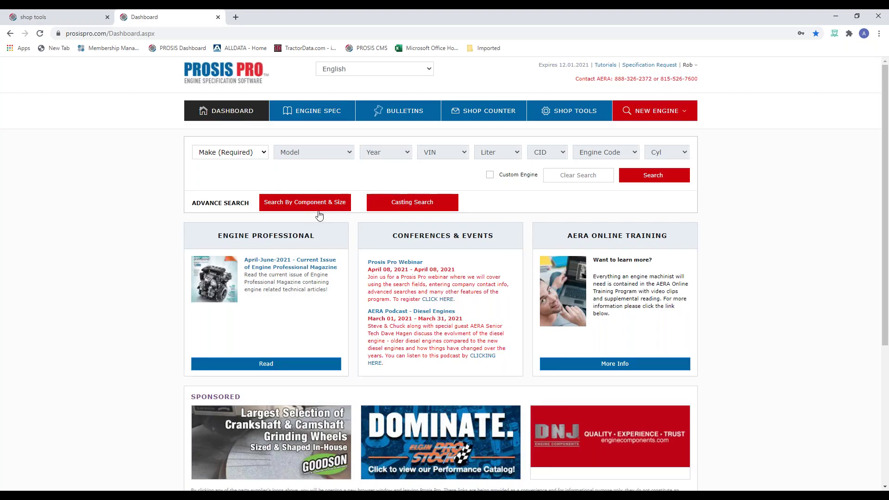
{"action": "left_click", "coordinate": [402, 207]}
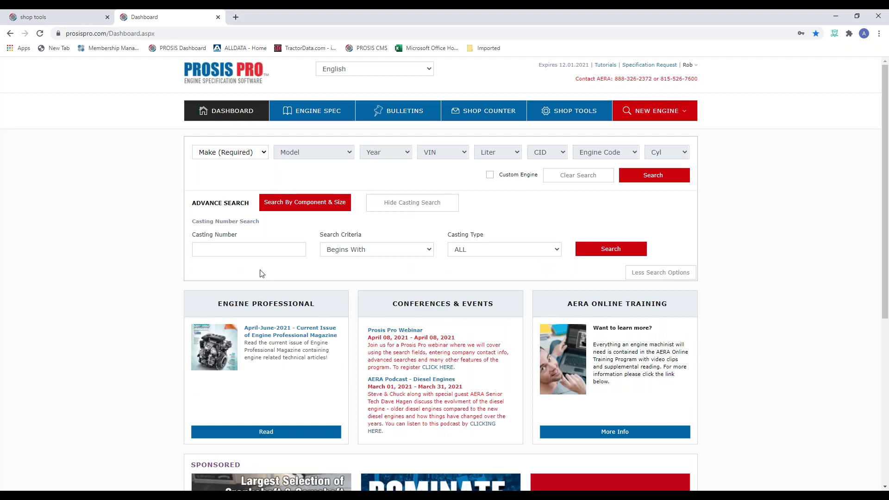
{"action": "left_click", "coordinate": [238, 250]}
{"action": "type", "text": "049"}
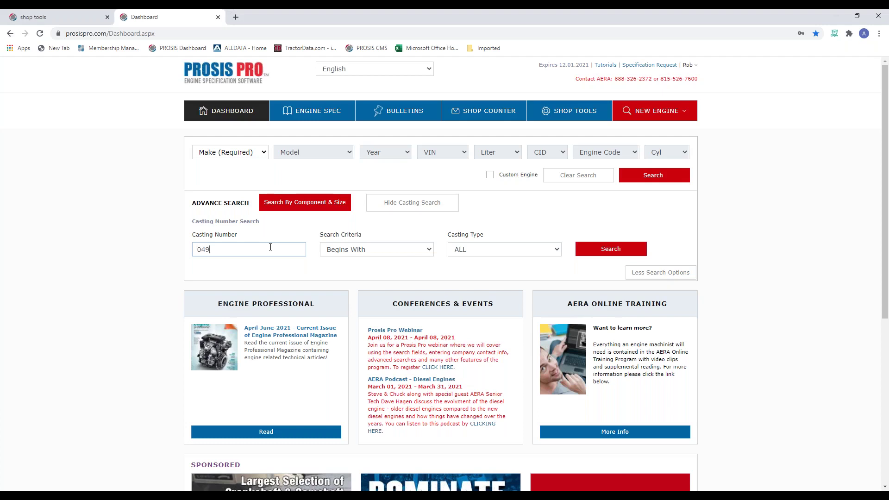
{"action": "left_click", "coordinate": [430, 253]}
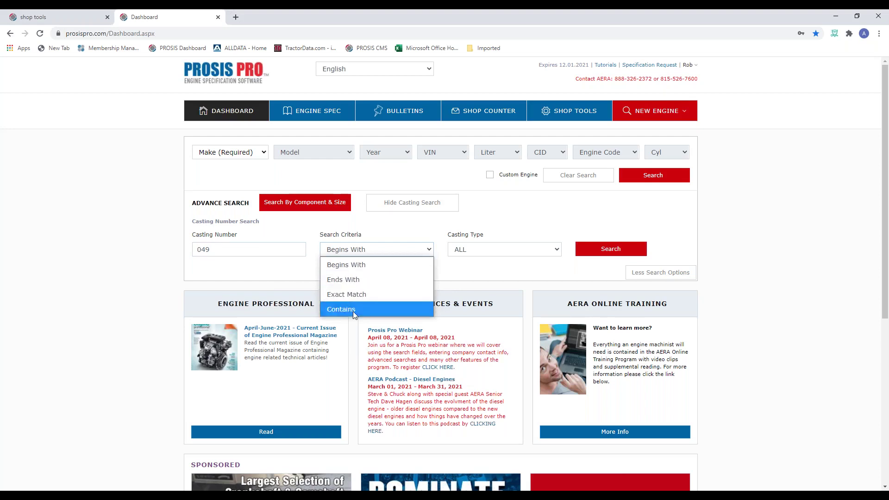
{"action": "left_click", "coordinate": [356, 284]}
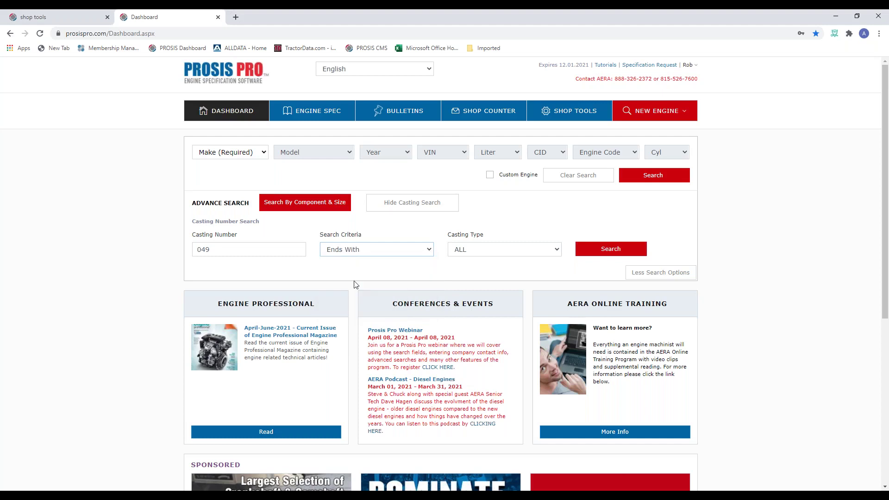
{"action": "left_click", "coordinate": [556, 250]}
{"action": "left_click", "coordinate": [473, 339]}
{"action": "left_click", "coordinate": [610, 249]}
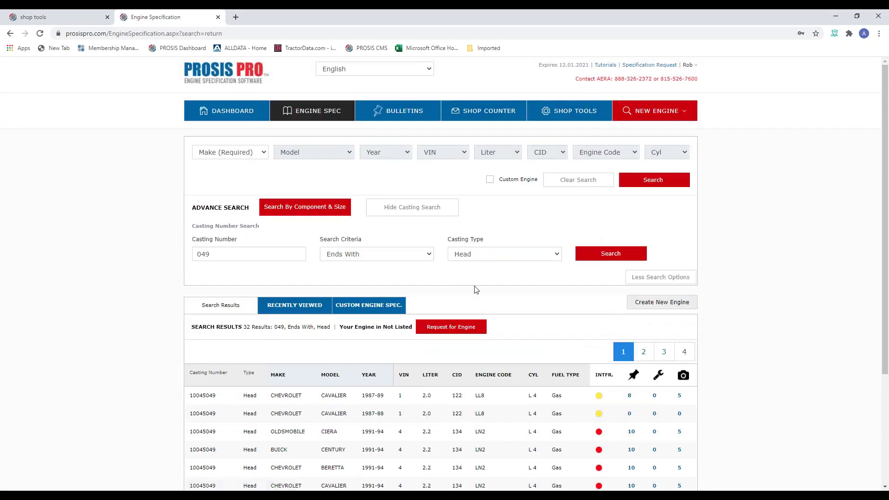
Step: Browse the casting results to page 3 and open the 1980-81 Chevrolet C-Series 7.4-liter engine with VIN S
{"action": "scroll", "coordinate": [476, 284], "scroll_direction": "down", "scroll_amount": 1}
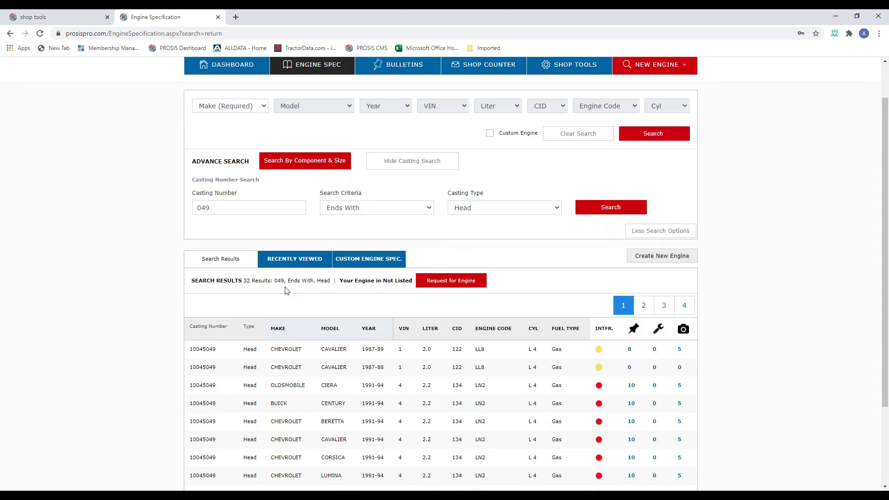
{"action": "scroll", "coordinate": [287, 290], "scroll_direction": "down", "scroll_amount": 1}
{"action": "scroll", "coordinate": [287, 290], "scroll_direction": "down", "scroll_amount": 1}
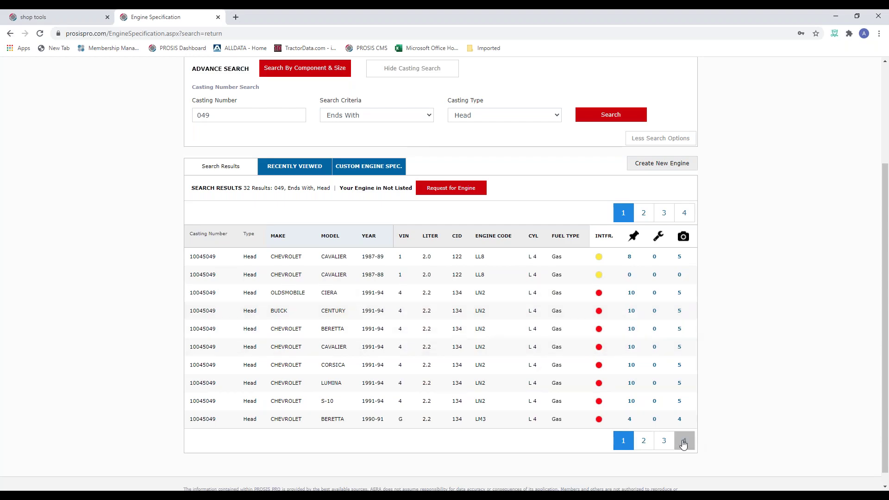
{"action": "left_click", "coordinate": [651, 444]}
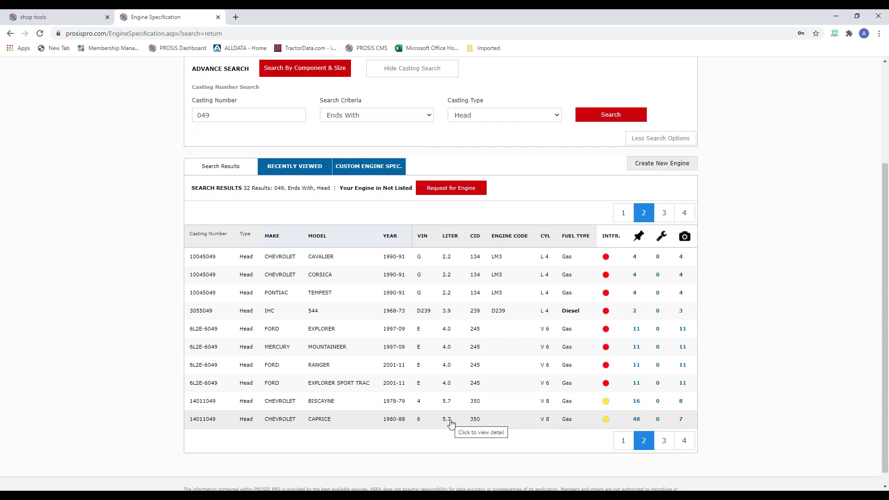
{"action": "left_click", "coordinate": [664, 442]}
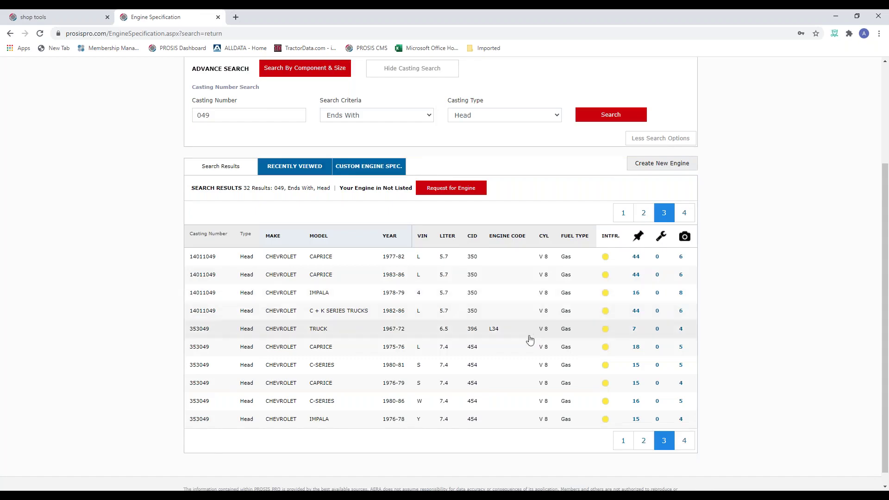
{"action": "left_click", "coordinate": [465, 365]}
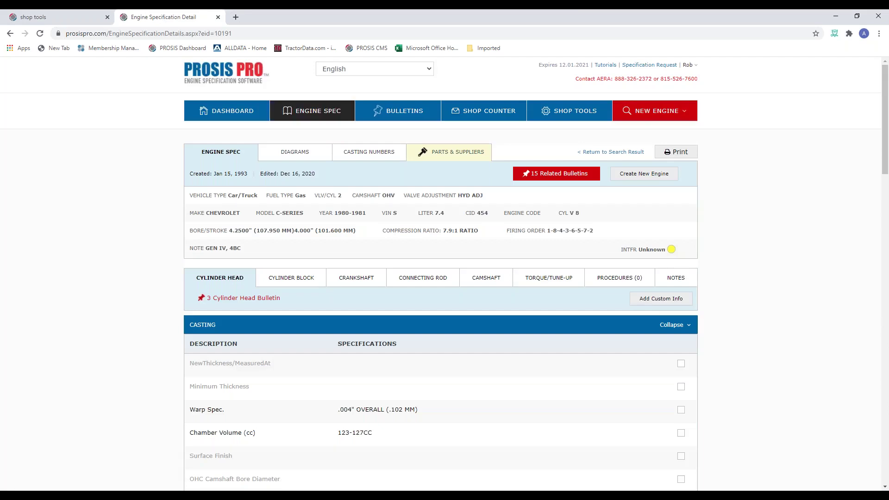
Step: Examine the Chevrolet C-Series engine's cylinder head specifications for casting, valves, guides, seats and valve springs
{"action": "scroll", "coordinate": [465, 349], "scroll_direction": "down", "scroll_amount": 5}
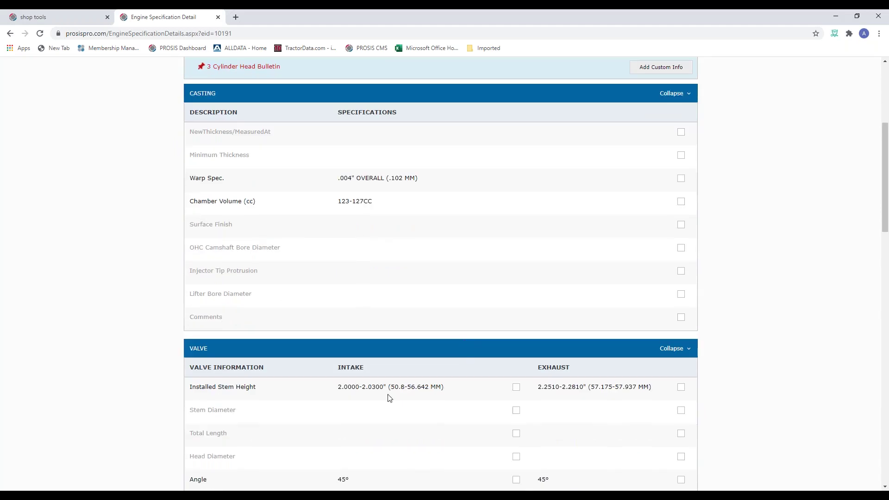
{"action": "scroll", "coordinate": [389, 398], "scroll_direction": "down", "scroll_amount": 2}
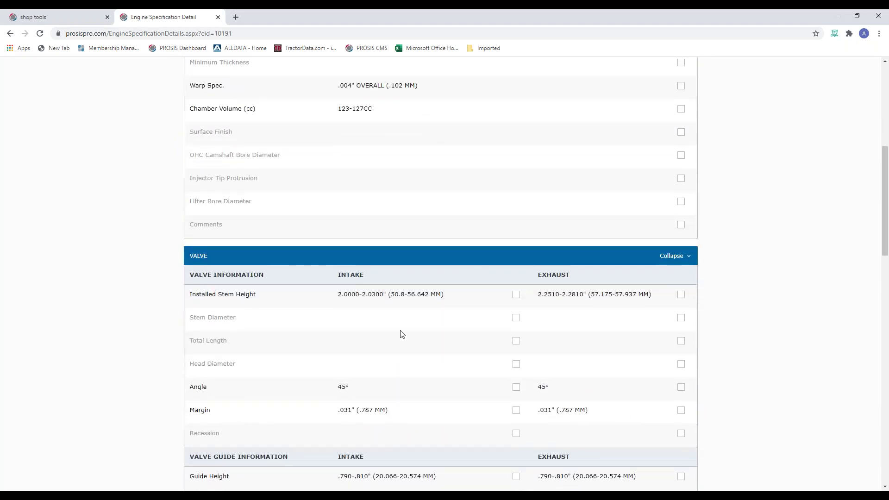
{"action": "scroll", "coordinate": [401, 334], "scroll_direction": "up", "scroll_amount": 2}
{"action": "scroll", "coordinate": [399, 245], "scroll_direction": "down", "scroll_amount": 5}
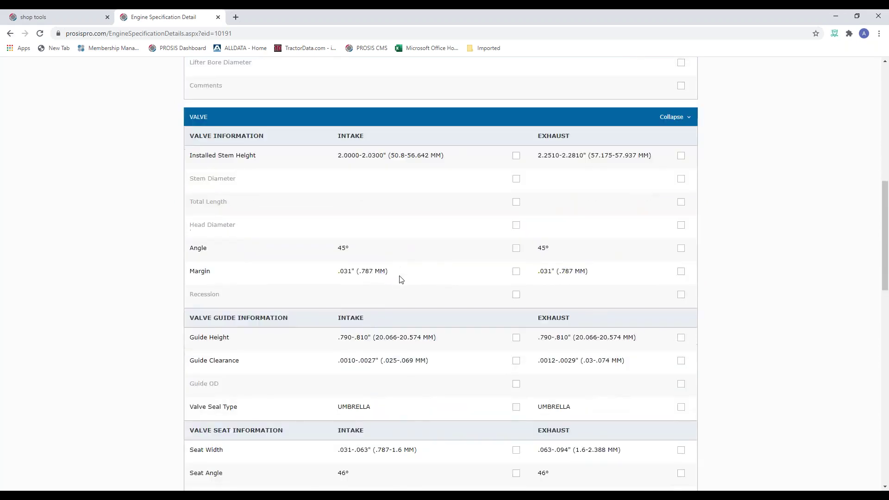
{"action": "scroll", "coordinate": [401, 279], "scroll_direction": "down", "scroll_amount": 1}
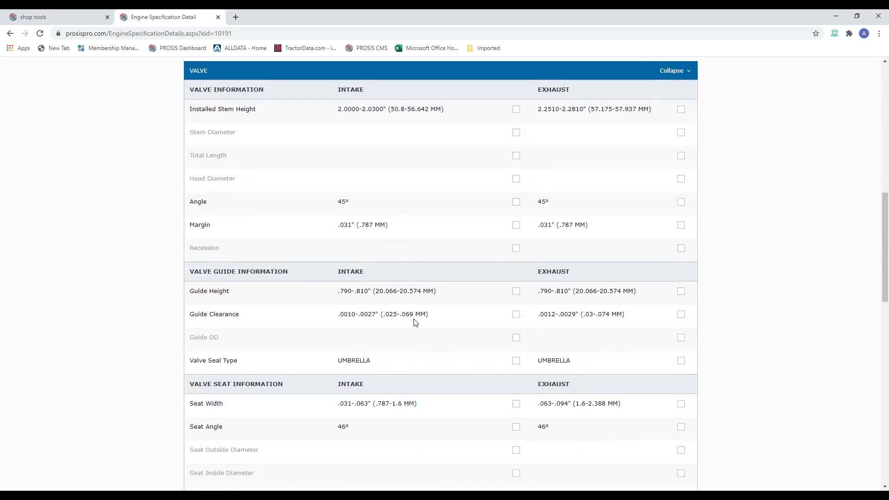
{"action": "scroll", "coordinate": [412, 323], "scroll_direction": "down", "scroll_amount": 5}
{"action": "scroll", "coordinate": [387, 342], "scroll_direction": "down", "scroll_amount": 1}
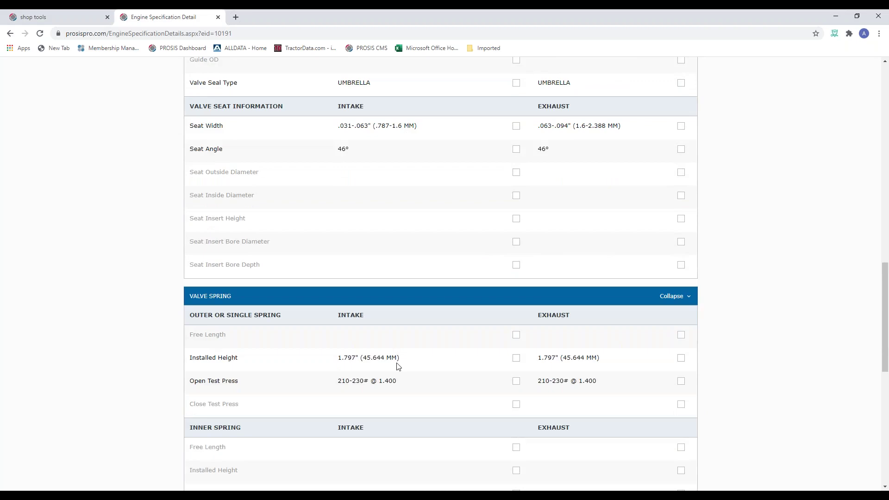
{"action": "scroll", "coordinate": [396, 363], "scroll_direction": "down", "scroll_amount": 4}
{"action": "scroll", "coordinate": [396, 363], "scroll_direction": "up", "scroll_amount": 12}
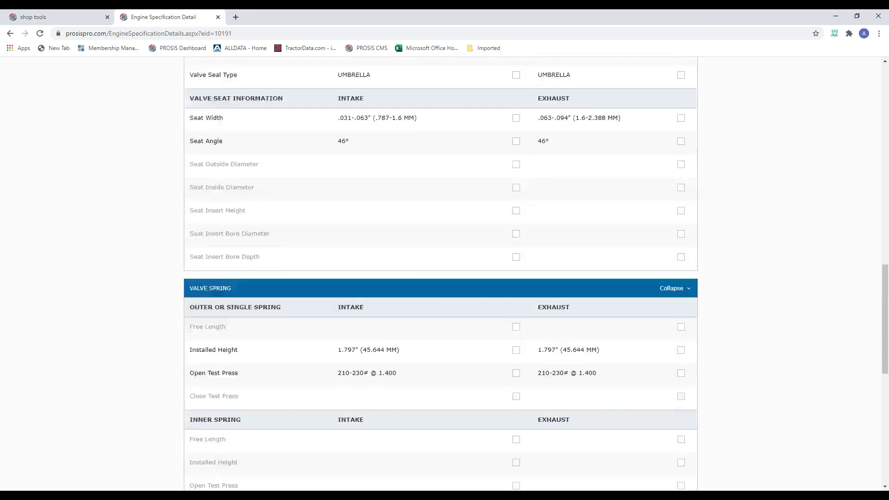
{"action": "scroll", "coordinate": [399, 366], "scroll_direction": "up", "scroll_amount": 11}
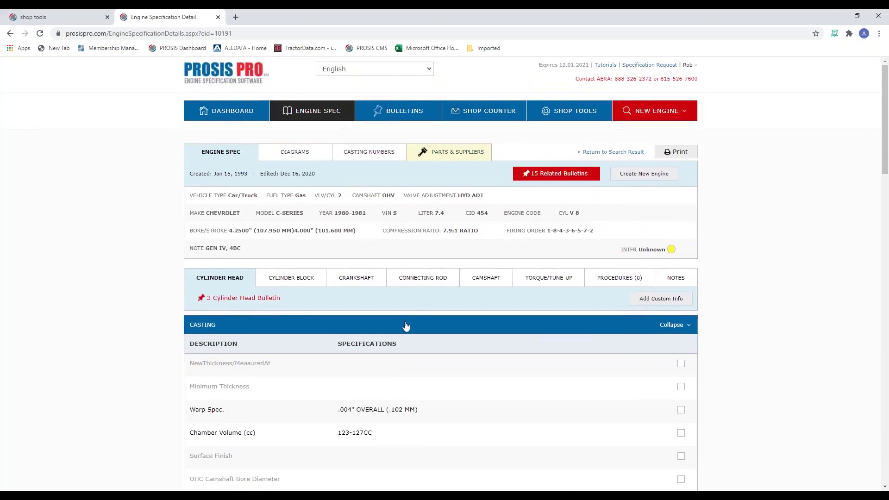
Step: From the dashboard, run a component and size search across ALL makes for Cylinder Head, Valve Head Diameter 2.020 inches
{"action": "left_click", "coordinate": [237, 117]}
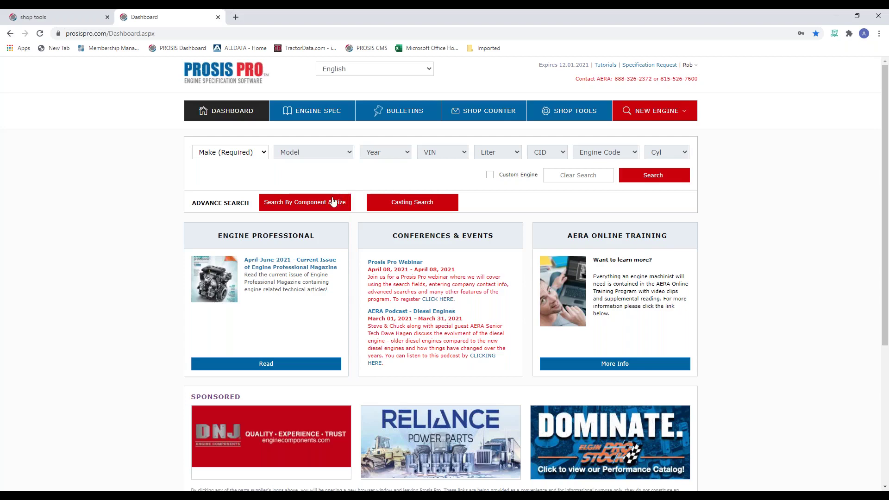
{"action": "left_click", "coordinate": [325, 208]}
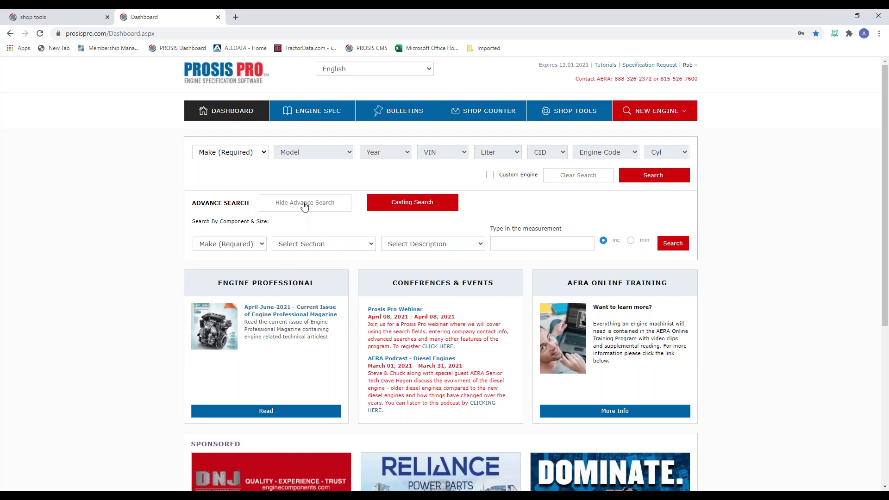
{"action": "left_click", "coordinate": [248, 249]}
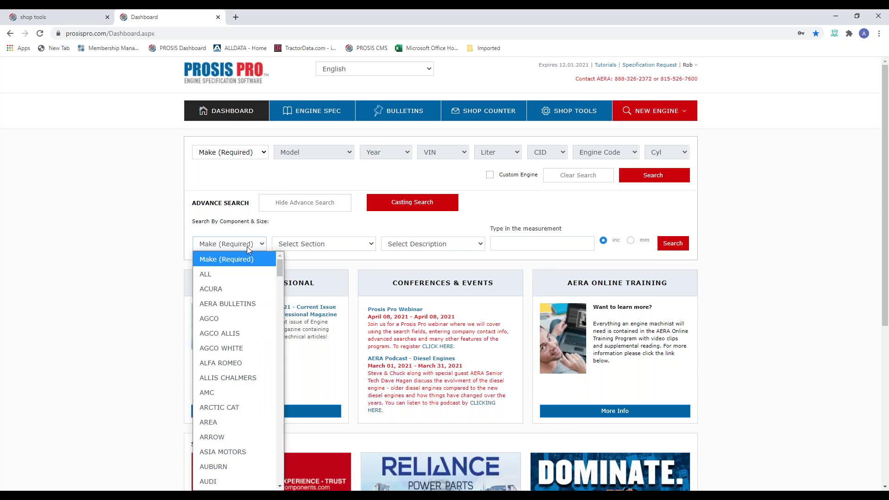
{"action": "left_click", "coordinate": [240, 277]}
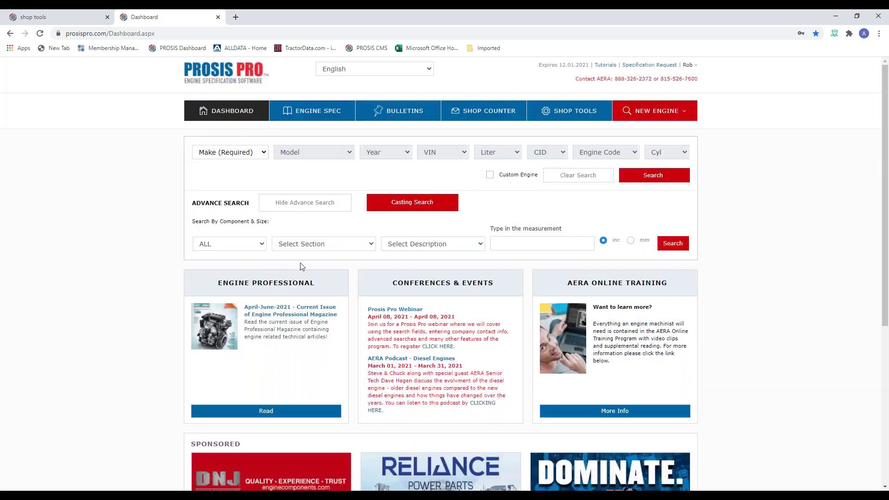
{"action": "left_click", "coordinate": [348, 244]}
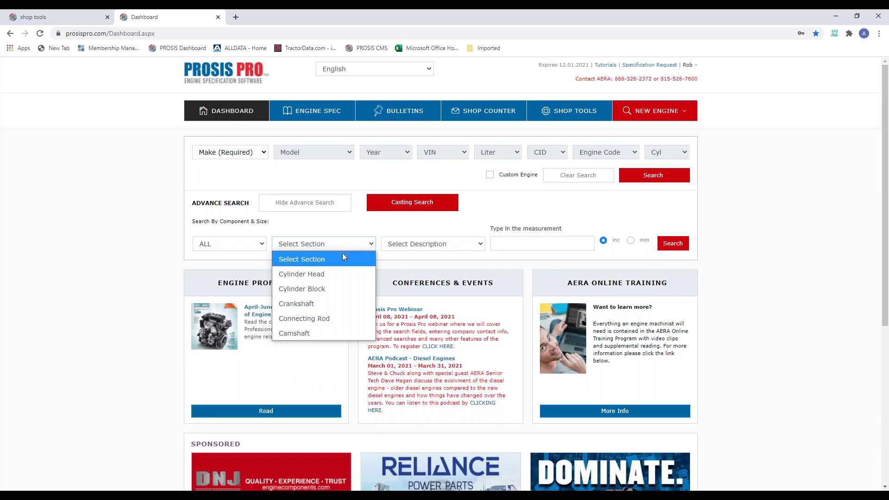
{"action": "left_click", "coordinate": [333, 276]}
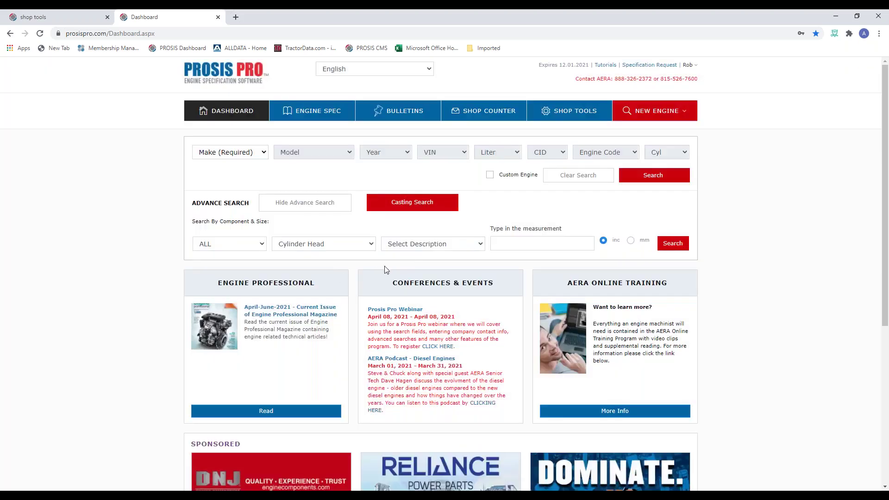
{"action": "left_click", "coordinate": [445, 246]}
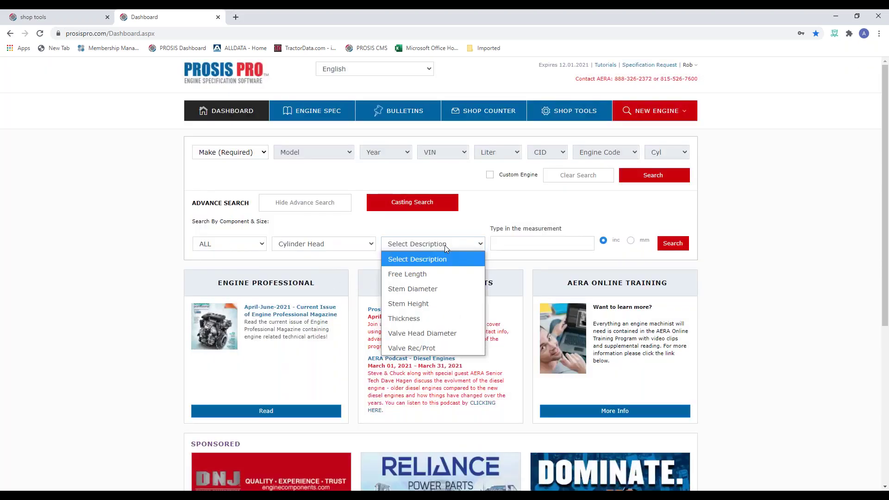
{"action": "left_click", "coordinate": [444, 331]}
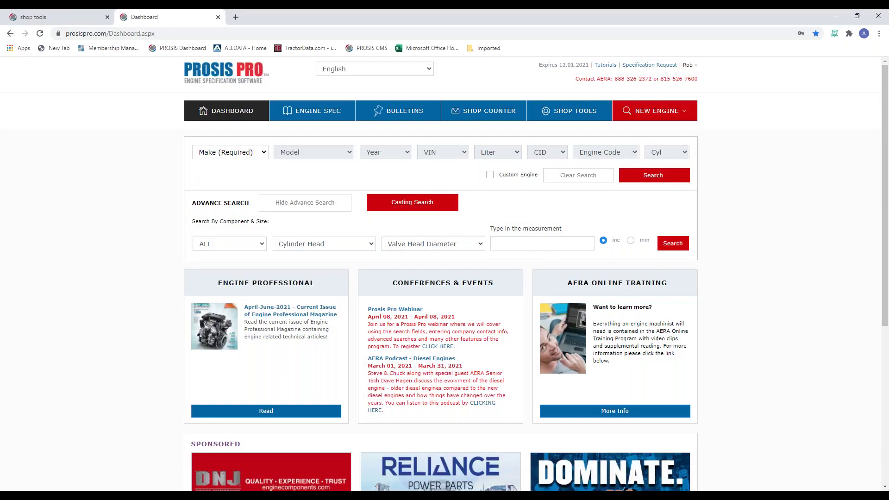
{"action": "left_click", "coordinate": [527, 245]}
{"action": "type", "text": "2.020"}
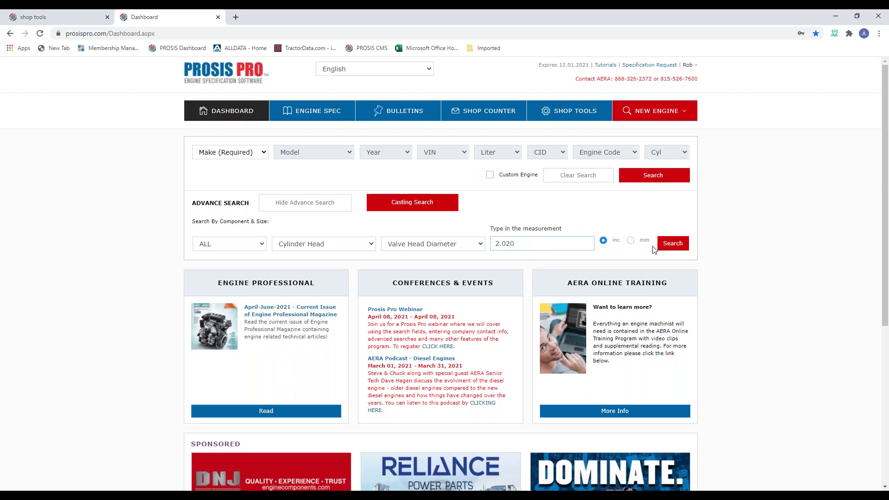
{"action": "left_click", "coordinate": [670, 248]}
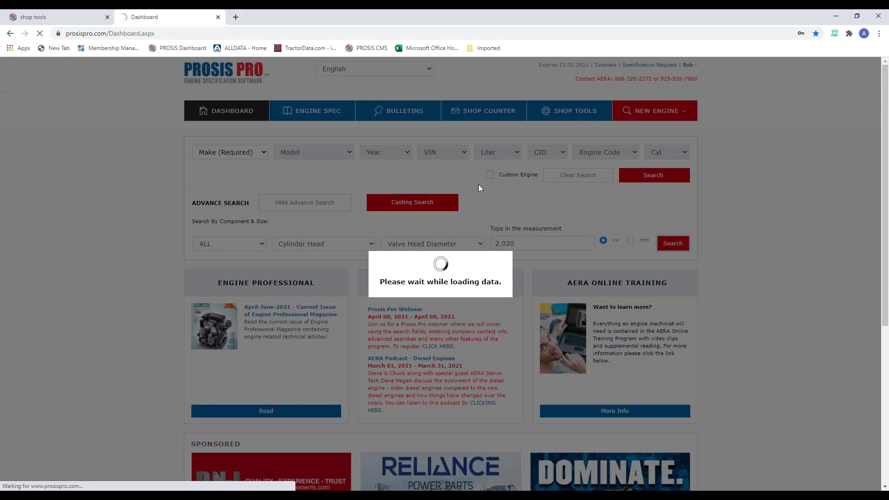
Step: Look through the first page of engines matching the valve head diameter search
{"action": "scroll", "coordinate": [324, 273], "scroll_direction": "down", "scroll_amount": 1}
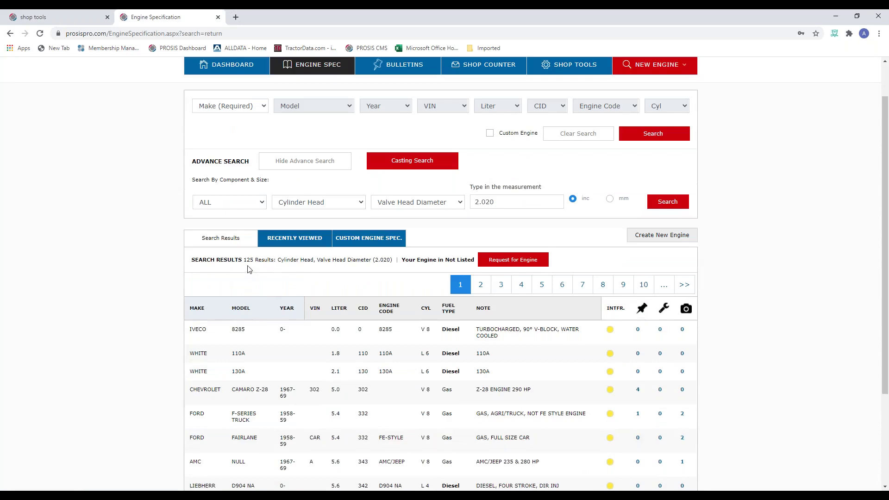
{"action": "scroll", "coordinate": [308, 280], "scroll_direction": "down", "scroll_amount": 2}
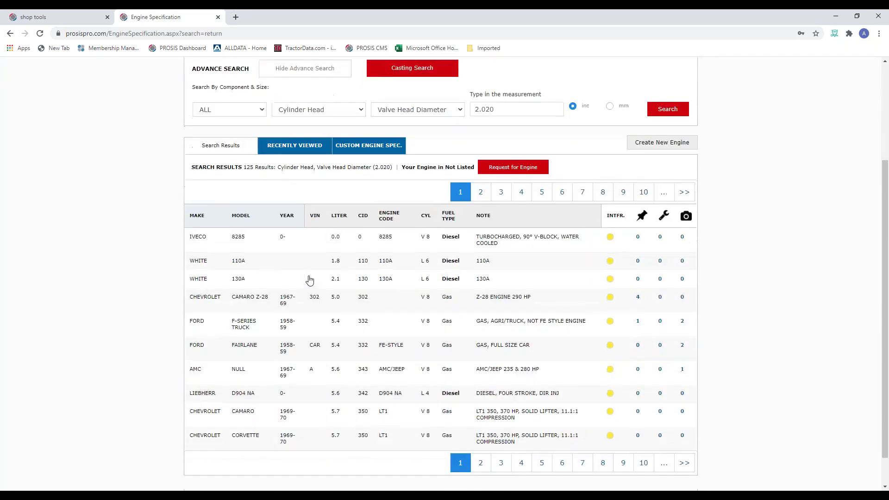
{"action": "scroll", "coordinate": [307, 280], "scroll_direction": "down", "scroll_amount": 1}
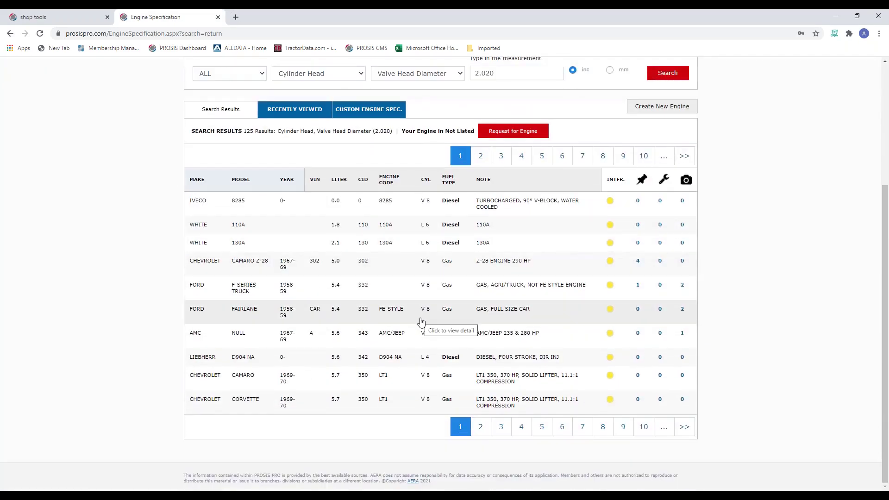
{"action": "scroll", "coordinate": [421, 321], "scroll_direction": "up", "scroll_amount": 2}
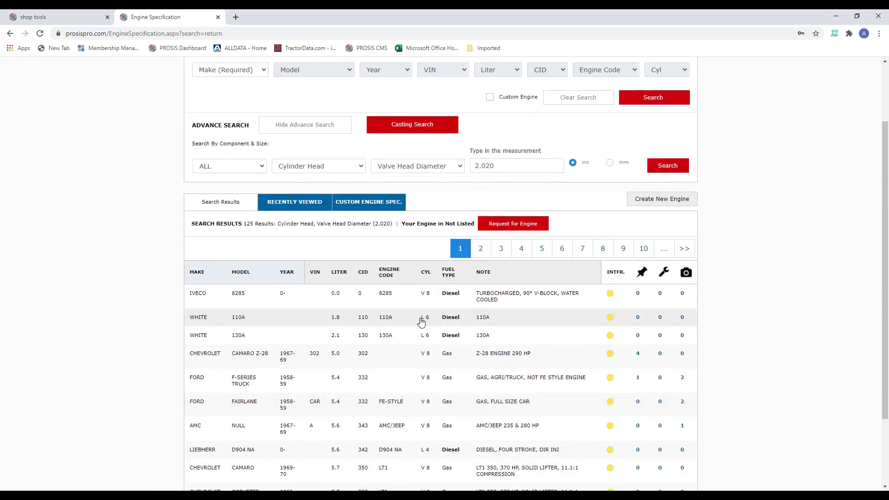
{"action": "scroll", "coordinate": [421, 322], "scroll_direction": "up", "scroll_amount": 2}
{"action": "scroll", "coordinate": [423, 342], "scroll_direction": "down", "scroll_amount": 3}
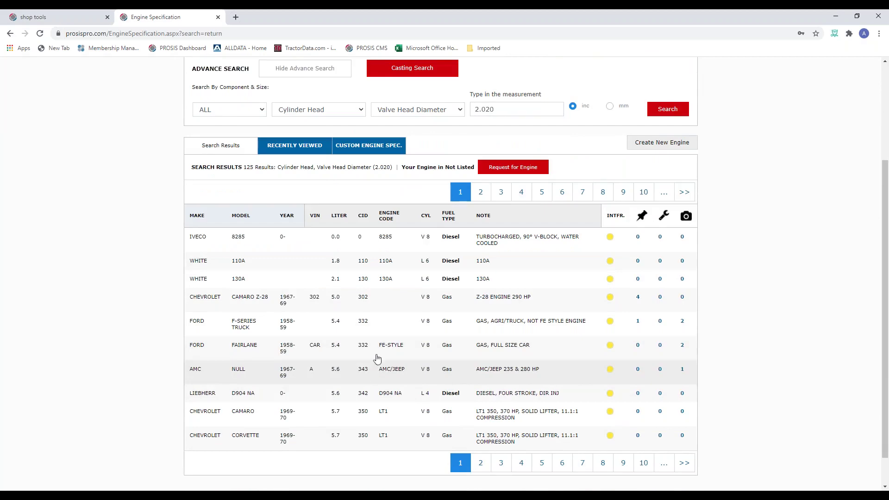
{"action": "scroll", "coordinate": [370, 283], "scroll_direction": "up", "scroll_amount": 2}
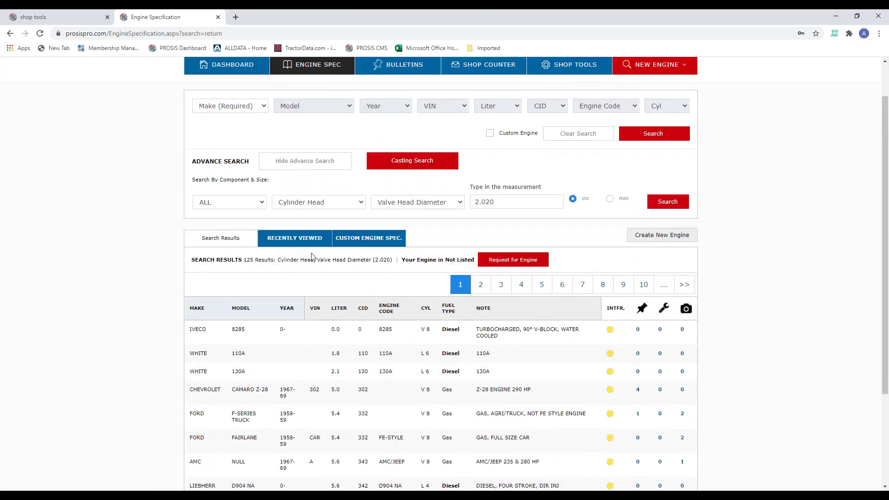
Step: Narrow the valve head diameter search to CHEVROLET, and check which other cylinder head descriptions can be searched
{"action": "left_click", "coordinate": [262, 203]}
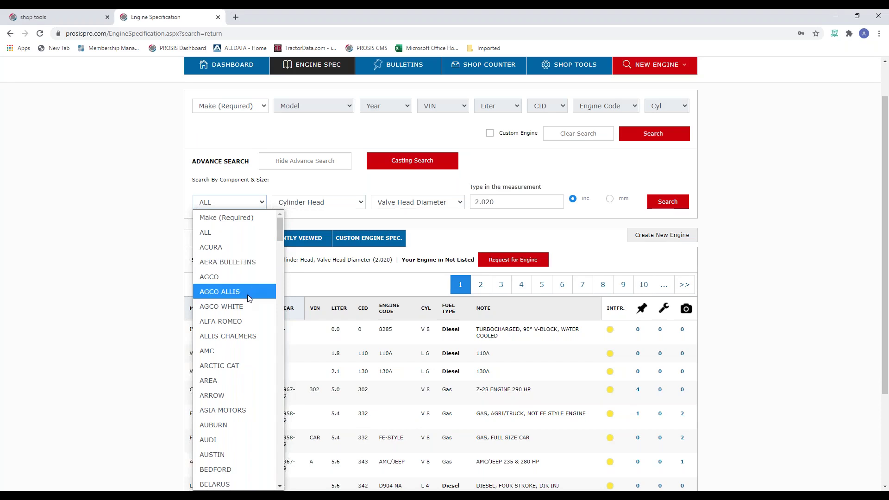
{"action": "scroll", "coordinate": [249, 298], "scroll_direction": "down", "scroll_amount": 8}
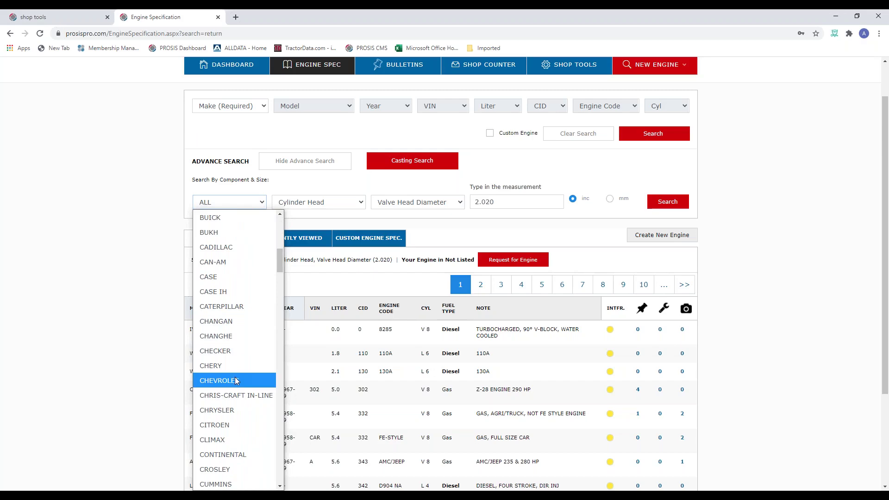
{"action": "left_click", "coordinate": [235, 379]}
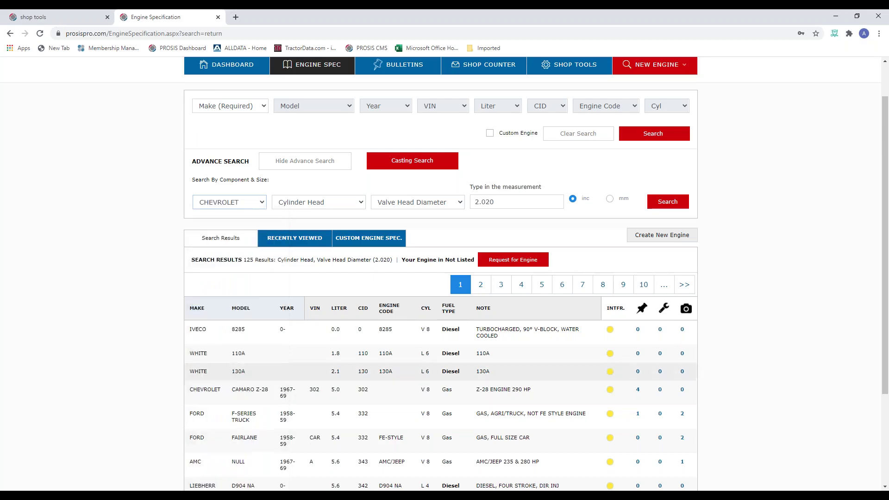
{"action": "left_click", "coordinate": [671, 205]}
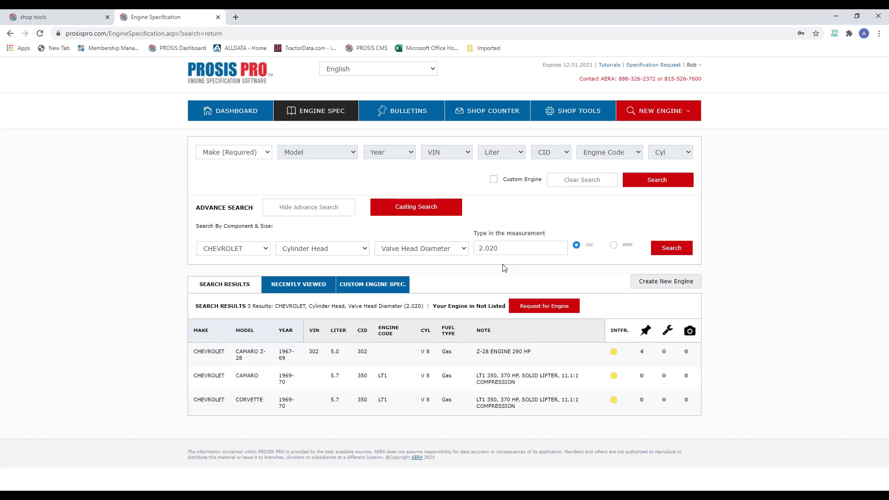
{"action": "left_click", "coordinate": [465, 250]}
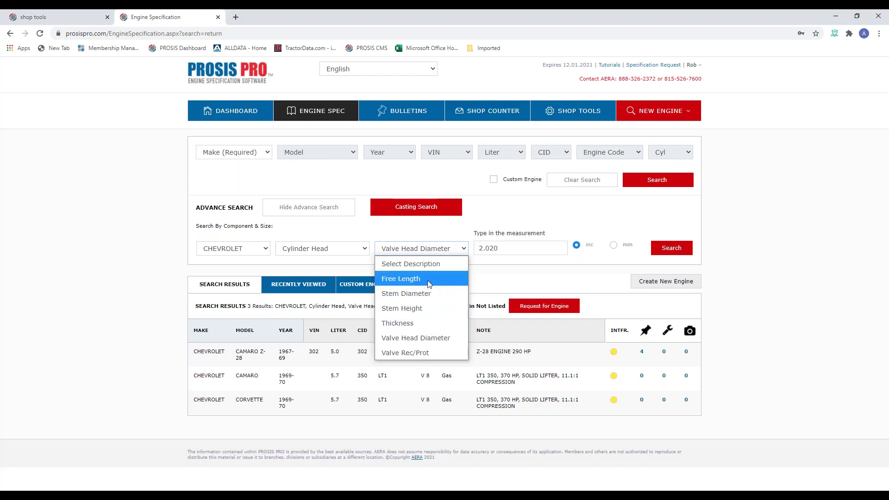
{"action": "left_click", "coordinate": [507, 211]}
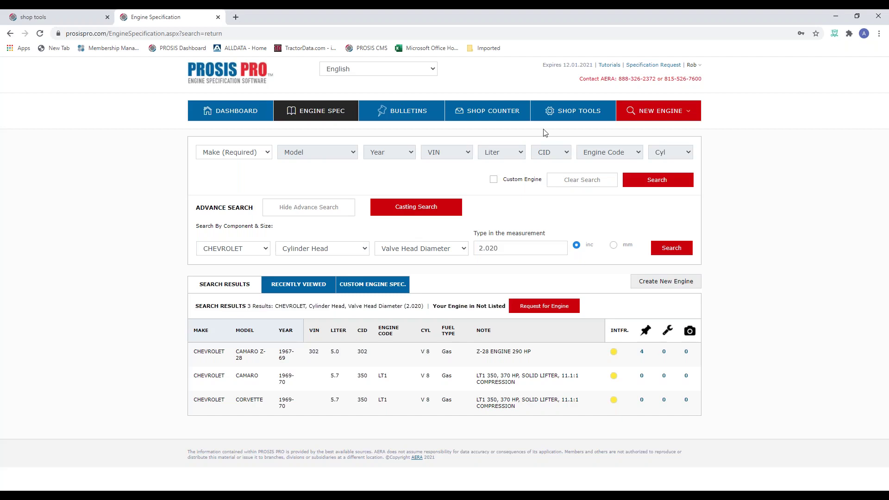
Step: In the shop tools' engine calculator, enter bore 4.030 in, stroke 3.750 in, 8 cylinders and 72 chamber CCs
{"action": "left_click", "coordinate": [563, 116]}
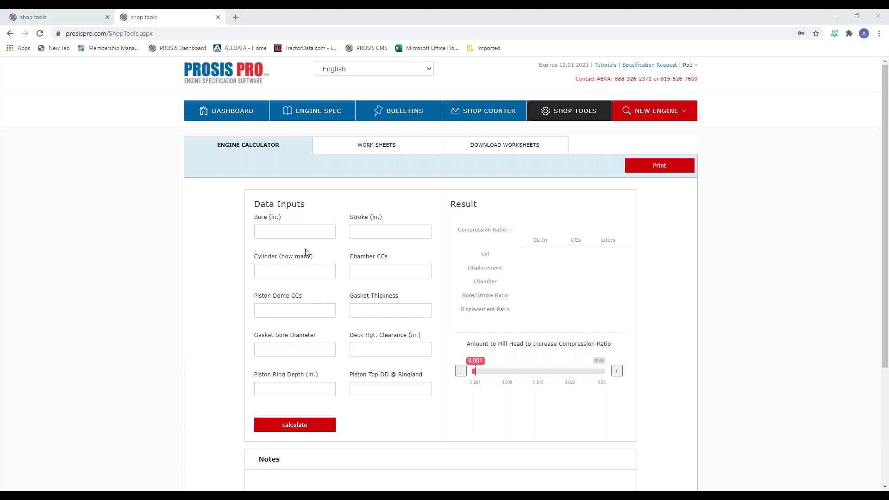
{"action": "left_click", "coordinate": [315, 235]}
{"action": "type", "text": "4.030"}
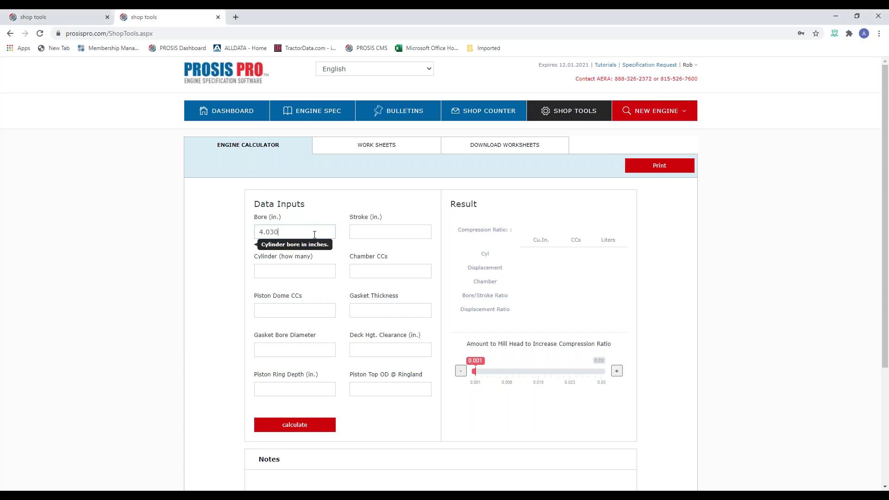
{"action": "left_click", "coordinate": [383, 232]}
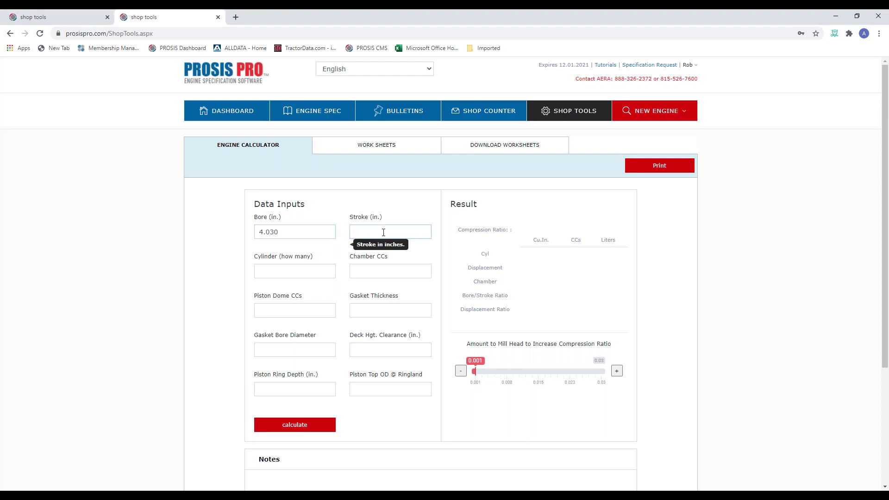
{"action": "type", "text": "3.750"}
{"action": "left_click", "coordinate": [321, 273]}
{"action": "type", "text": "8"}
{"action": "left_click", "coordinate": [376, 271]}
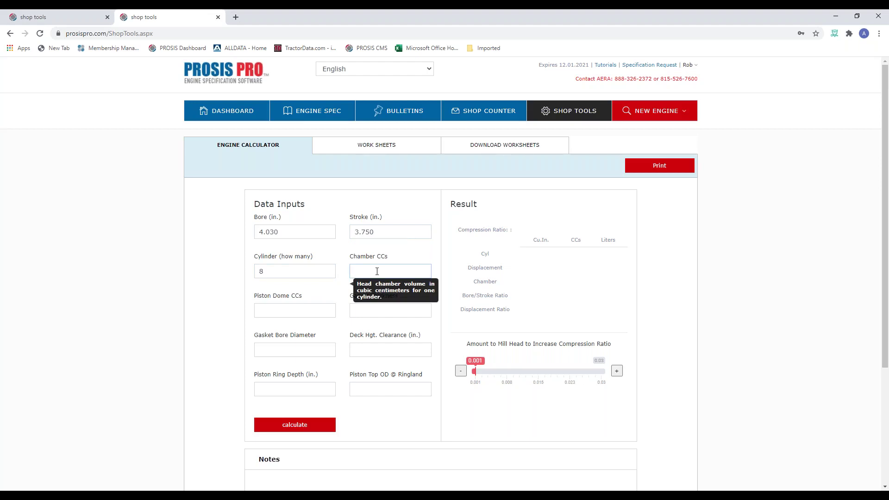
{"action": "type", "text": "72"}
Step: Enter piston dome 5 CCs, gasket thickness .040 and deck height clearance .025 in, then calculate the compression ratio
{"action": "left_click", "coordinate": [304, 308]}
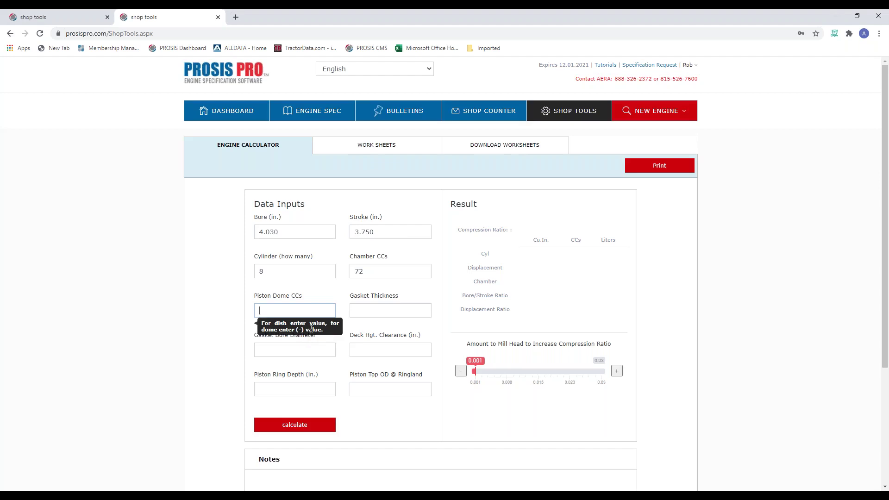
{"action": "type", "text": "5"}
{"action": "left_click", "coordinate": [372, 309]}
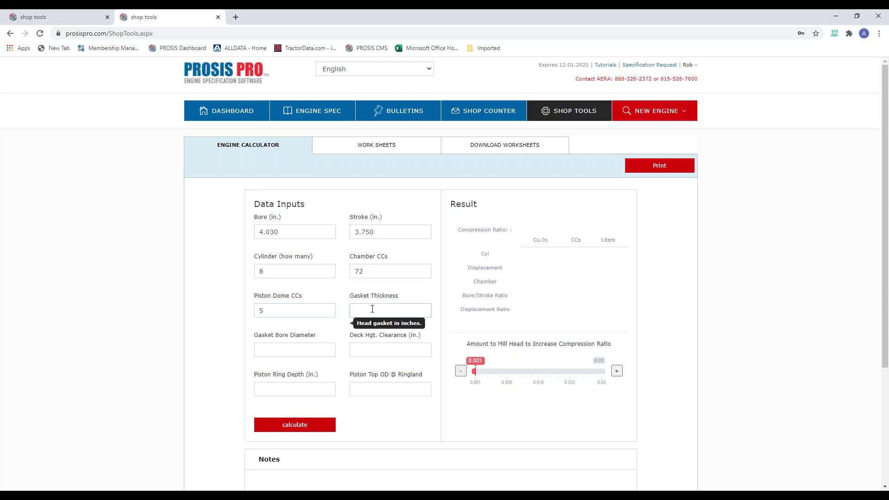
{"action": "type", "text": ".040"}
{"action": "left_click", "coordinate": [313, 354]}
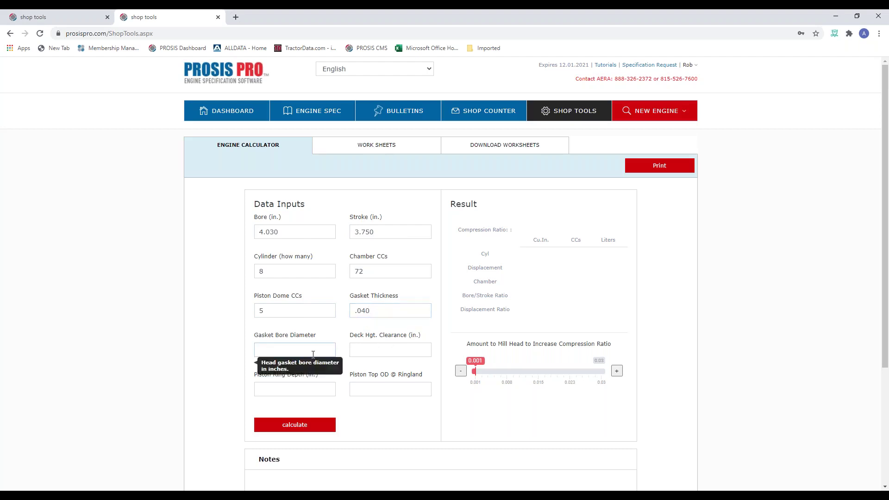
{"action": "left_click", "coordinate": [372, 350]}
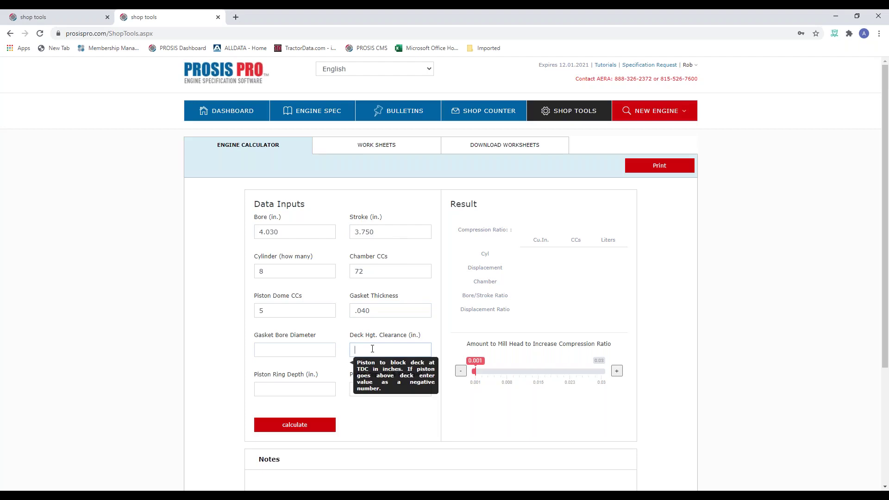
{"action": "type", "text": ".025"}
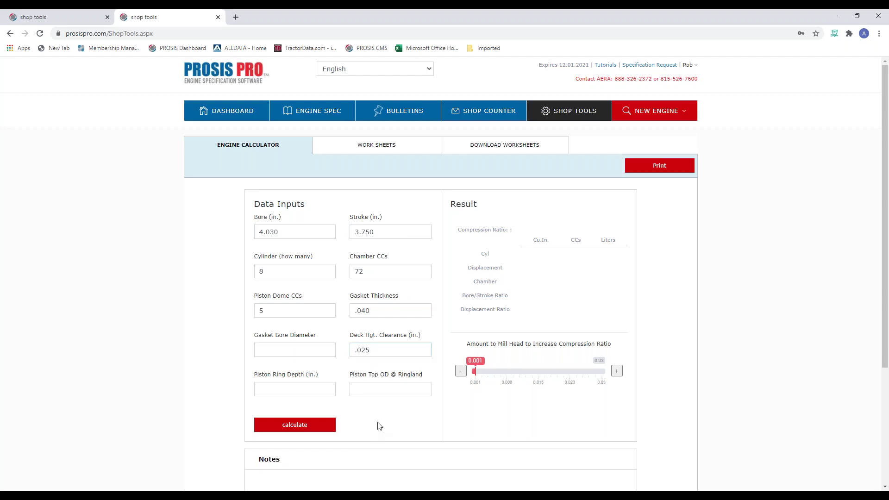
{"action": "left_click", "coordinate": [298, 425]}
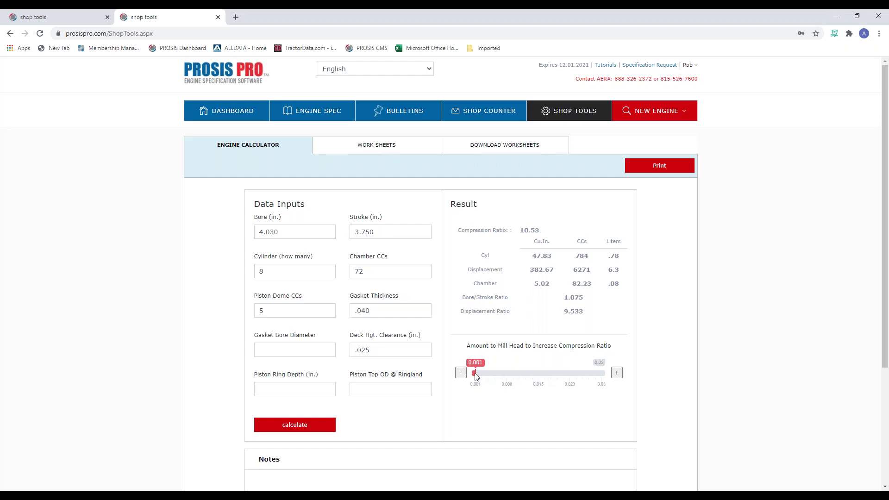
Step: Increase the amount to mill off the head to 0.012, 0.016 and finally 0.019 to raise the compression ratio
{"action": "left_click_drag", "start_coordinate": [475, 373], "coordinate": [524, 372]}
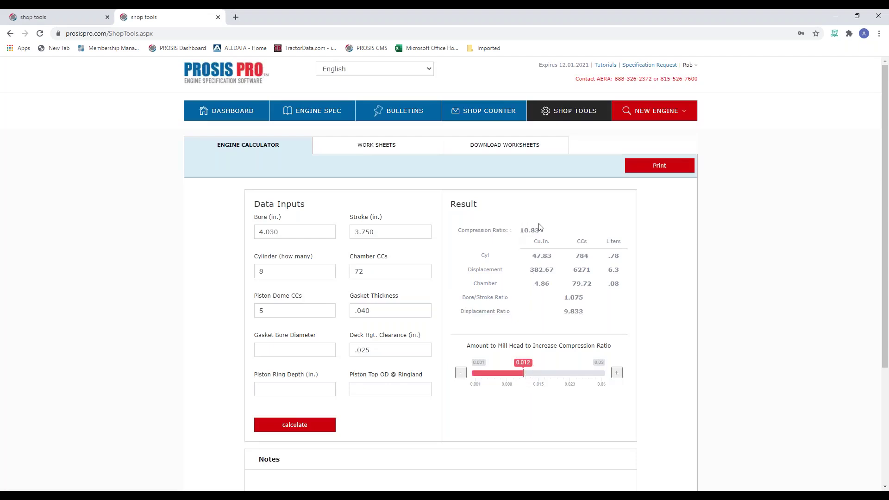
{"action": "left_click_drag", "start_coordinate": [526, 372], "coordinate": [540, 367]}
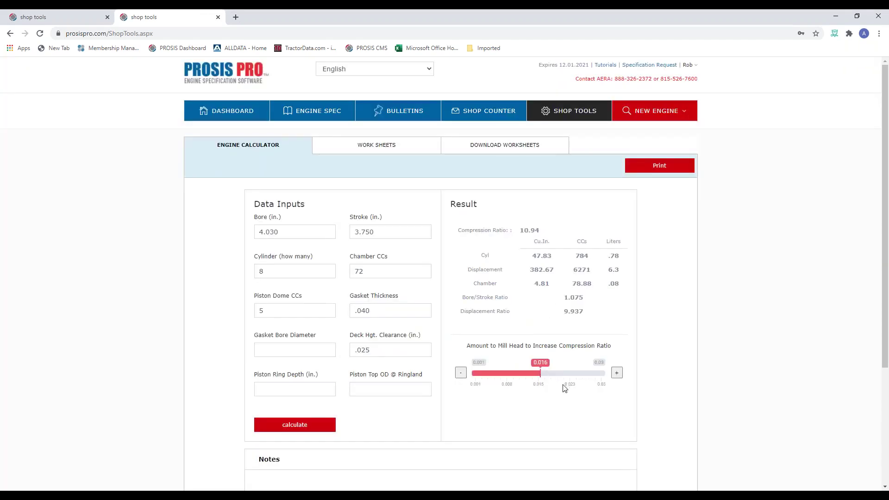
{"action": "left_click_drag", "start_coordinate": [541, 373], "coordinate": [551, 373]}
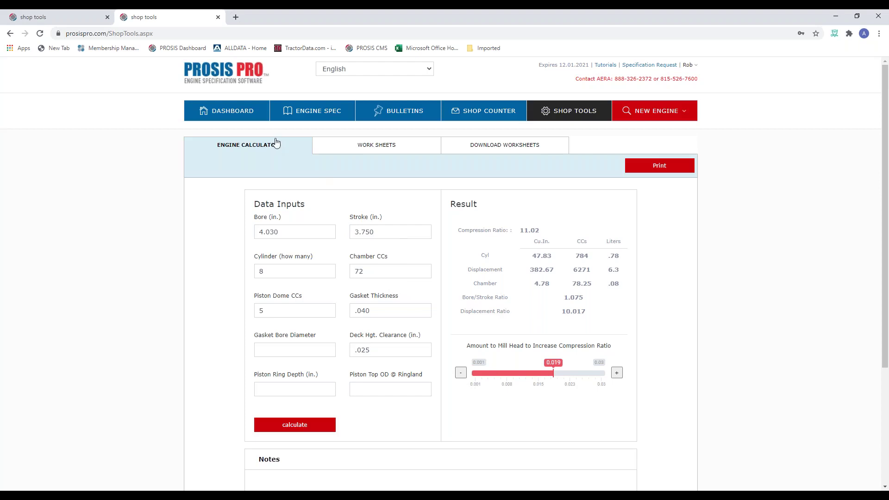
Step: Search the technical bulletins of all manufacturers for the title "rope seal"
{"action": "left_click", "coordinate": [232, 119]}
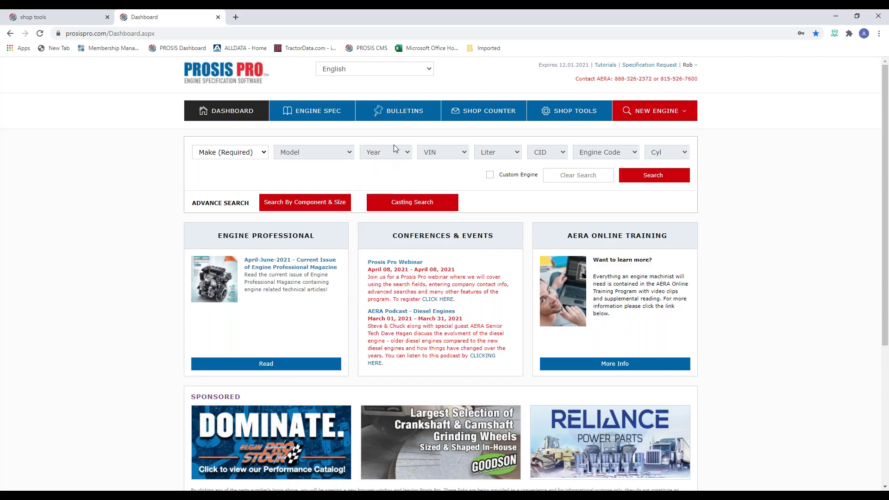
{"action": "left_click", "coordinate": [401, 116]}
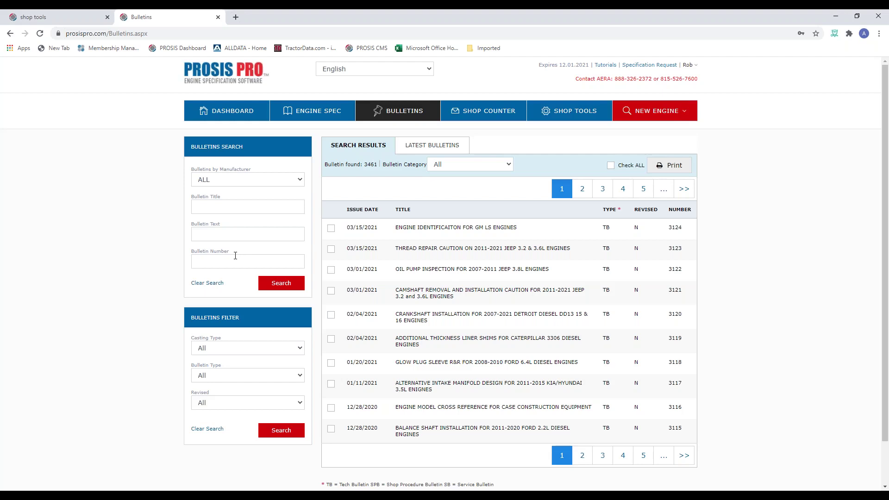
{"action": "left_click", "coordinate": [224, 207]}
{"action": "type", "text": "rope sea"}
{"action": "left_click", "coordinate": [282, 283]}
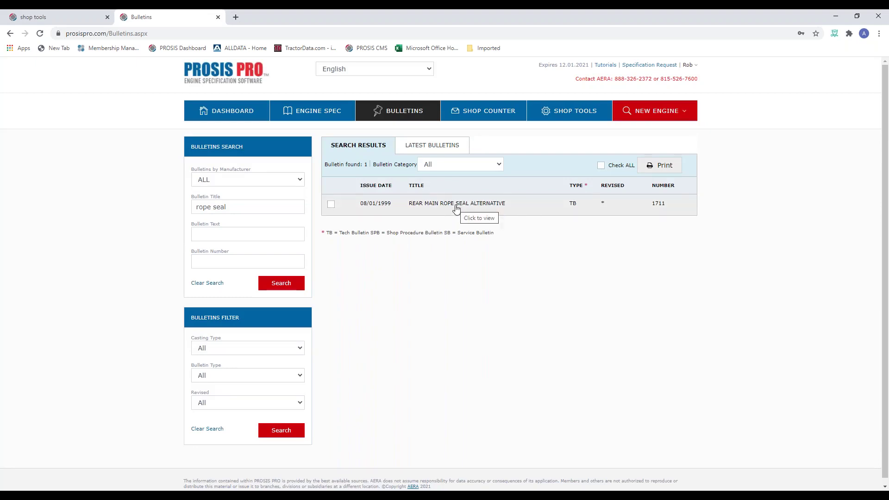
Step: Read the REAR MAIN ROPE SEAL ALTERNATIVE bulletin through to its related diagram section, and return to the search results
{"action": "left_click", "coordinate": [456, 207]}
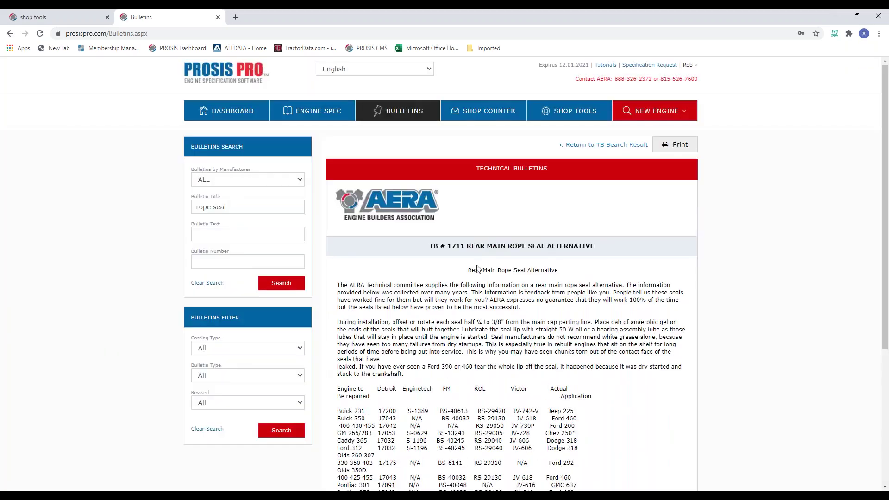
{"action": "scroll", "coordinate": [480, 267], "scroll_direction": "down", "scroll_amount": 4}
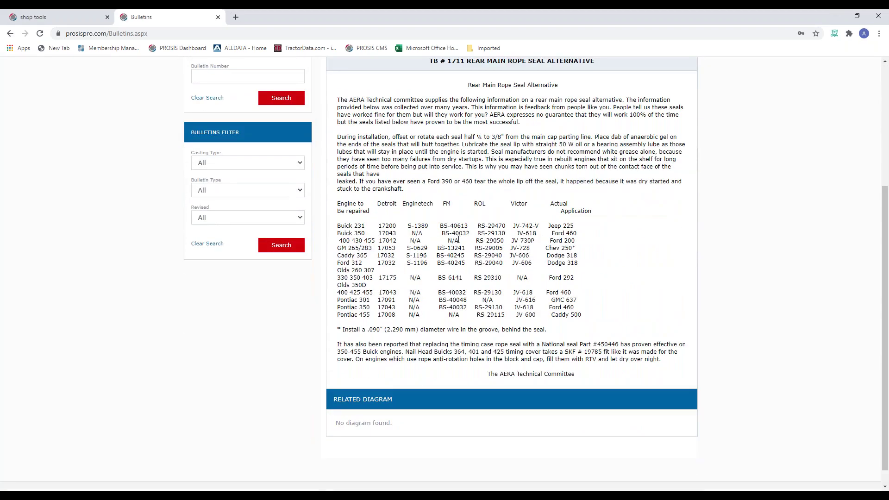
{"action": "scroll", "coordinate": [482, 233], "scroll_direction": "up", "scroll_amount": 1}
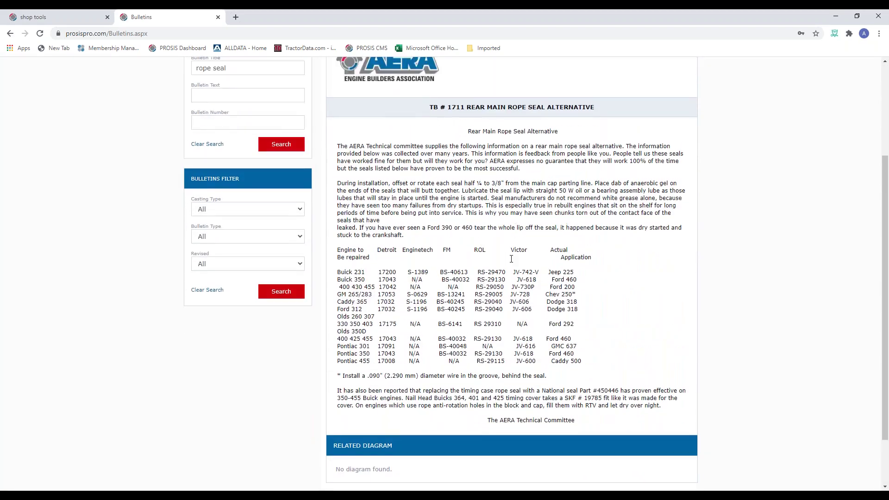
{"action": "scroll", "coordinate": [501, 257], "scroll_direction": "up", "scroll_amount": 3}
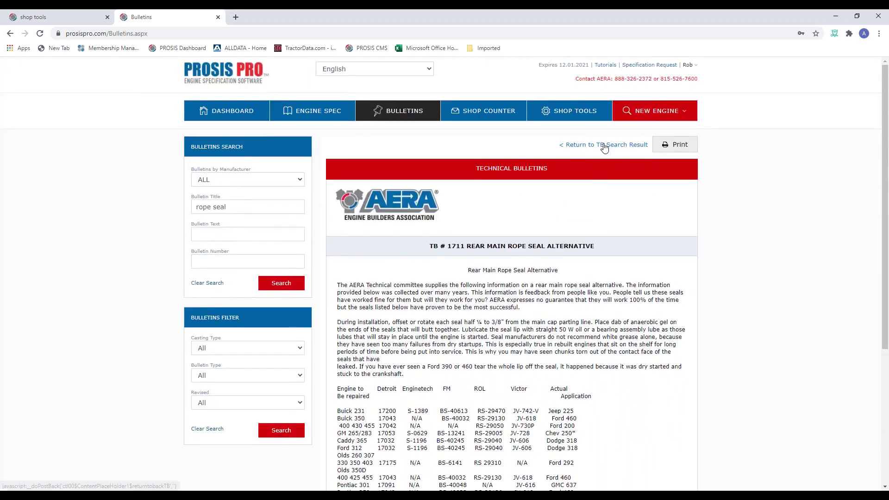
{"action": "left_click", "coordinate": [602, 144]}
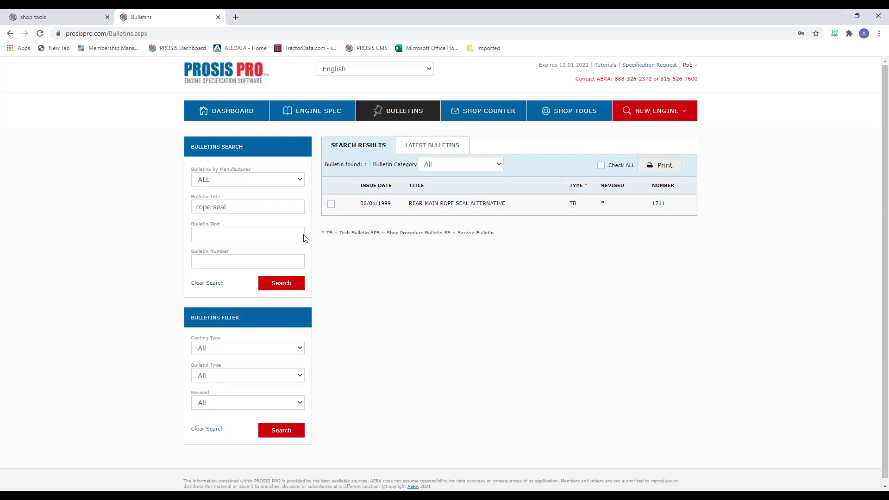
Step: Replace the bulletin title search term with "balancing" and run the search
{"action": "left_click", "coordinate": [254, 206]}
{"action": "key", "text": "BackSpace"}
{"action": "key", "text": "BackSpace"}
{"action": "key", "text": "BackSpace"}
{"action": "key", "text": "BackSpace"}
{"action": "key", "text": "BackSpace"}
{"action": "key", "text": "BackSpace"}
{"action": "key", "text": "BackSpace"}
{"action": "key", "text": "BackSpace"}
{"action": "key", "text": "BackSpace"}
{"action": "type", "text": "balancing"}
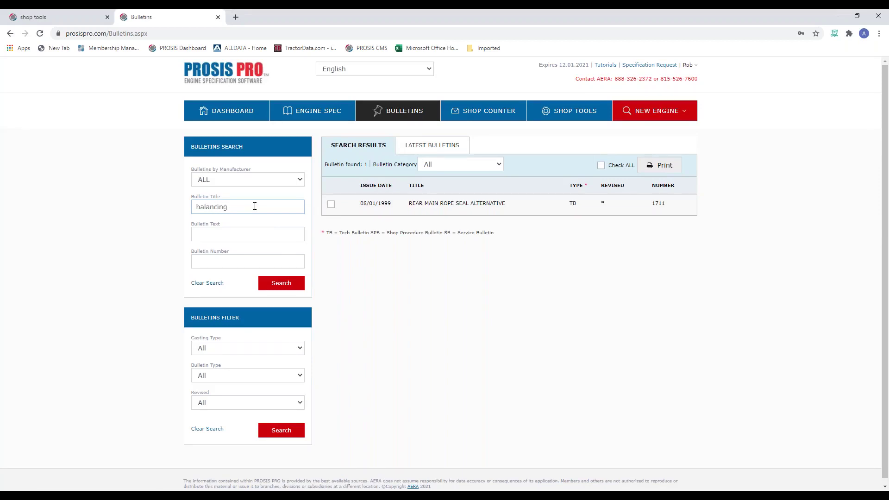
{"action": "left_click", "coordinate": [281, 284]}
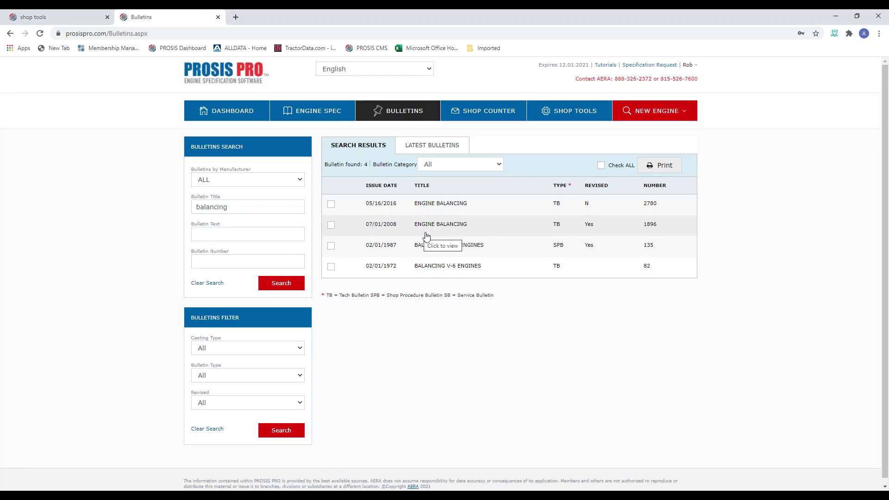
Step: Open the 05/16/2016 ENGINE BALANCING bulletin and review its table of balance percentages by manufacturer
{"action": "left_click", "coordinate": [436, 206]}
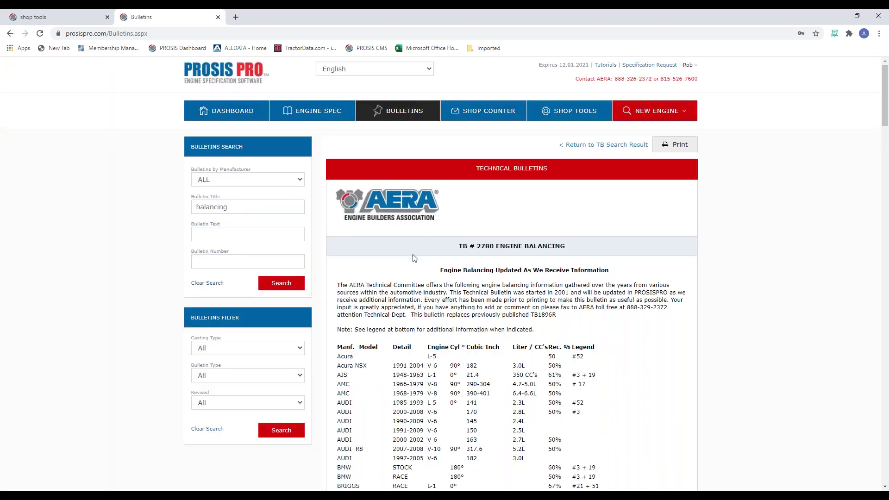
{"action": "scroll", "coordinate": [414, 258], "scroll_direction": "down", "scroll_amount": 5}
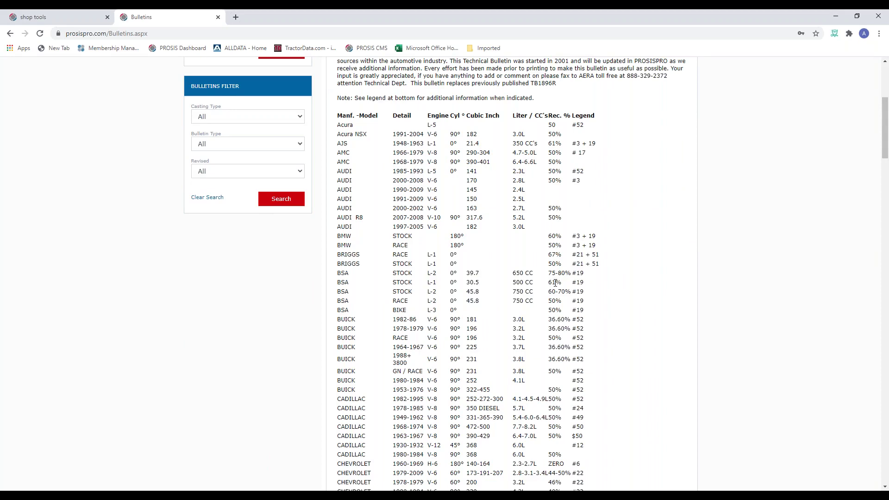
{"action": "scroll", "coordinate": [555, 283], "scroll_direction": "up", "scroll_amount": 3}
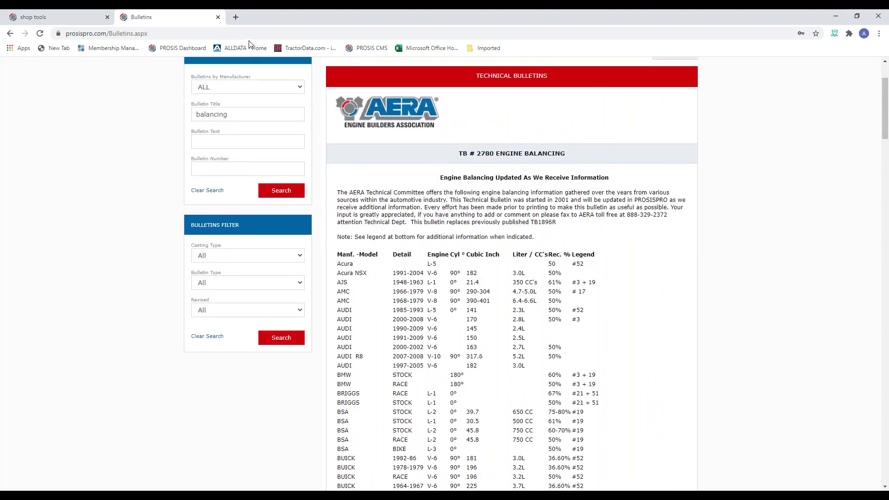
{"action": "scroll", "coordinate": [405, 120], "scroll_direction": "up", "scroll_amount": 2}
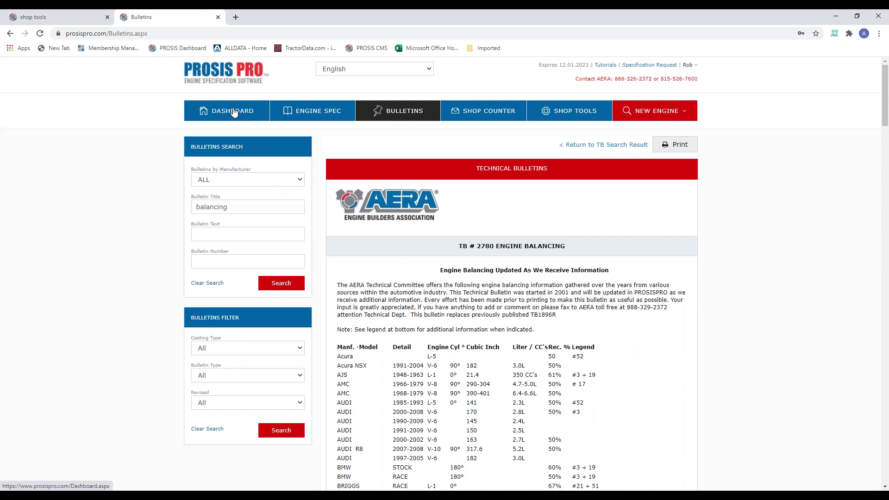
Step: Open the engine specification of the recently viewed 2012-14 FORD TRANSIT CONNECT 2.0 L DURATEC
{"action": "left_click", "coordinate": [308, 114]}
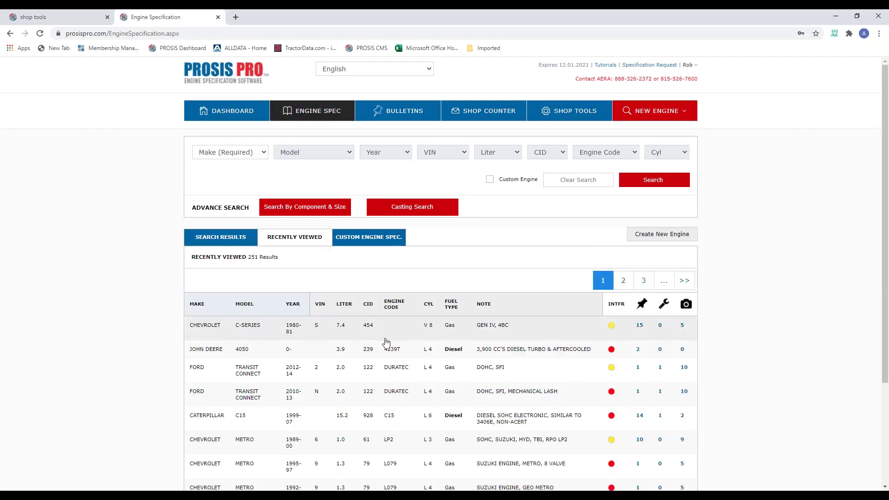
{"action": "left_click", "coordinate": [387, 369]}
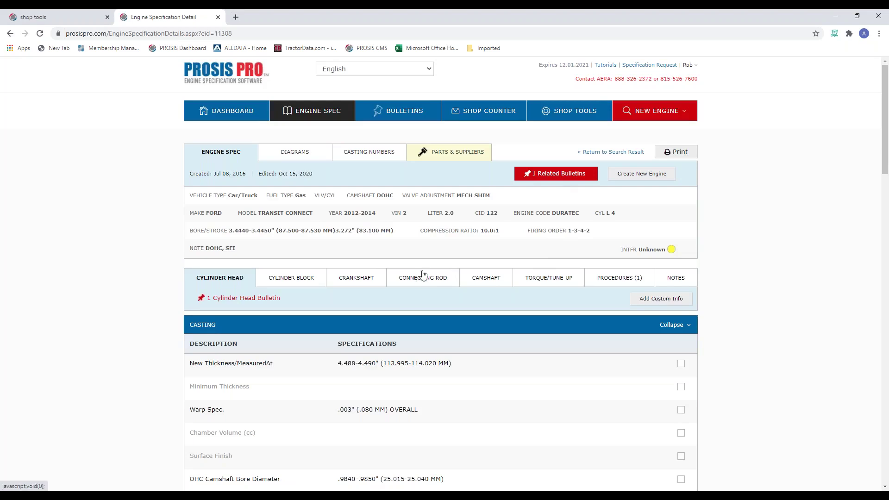
Step: Search the bulletins of all manufacturers for the text "coolant leak" in their body
{"action": "left_click", "coordinate": [401, 114]}
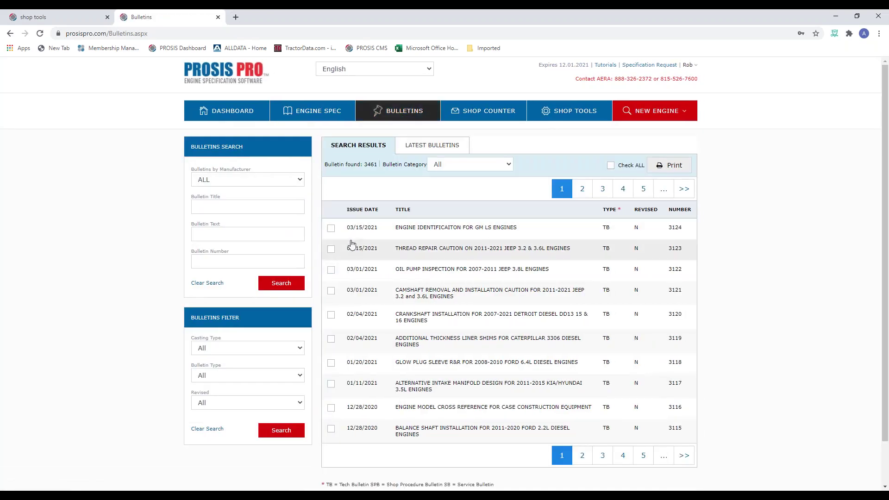
{"action": "left_click", "coordinate": [250, 236]}
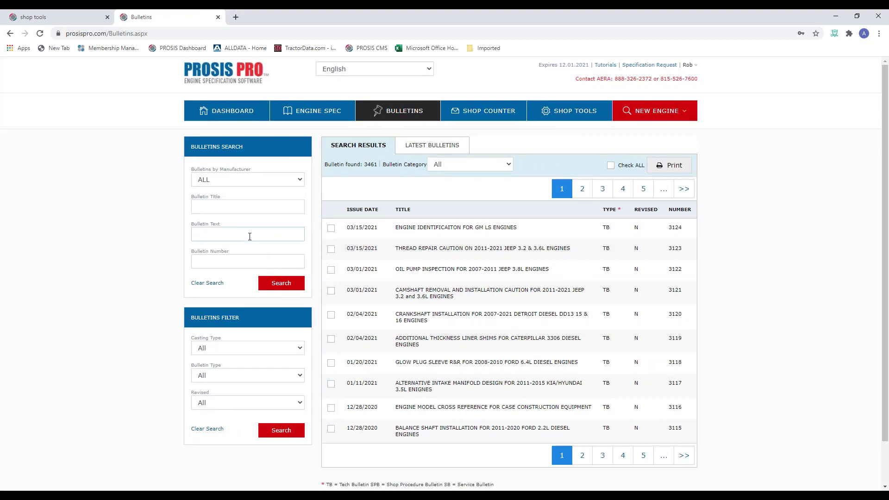
{"action": "type", "text": "coolaNT LEAK"}
{"action": "left_click", "coordinate": [280, 286]}
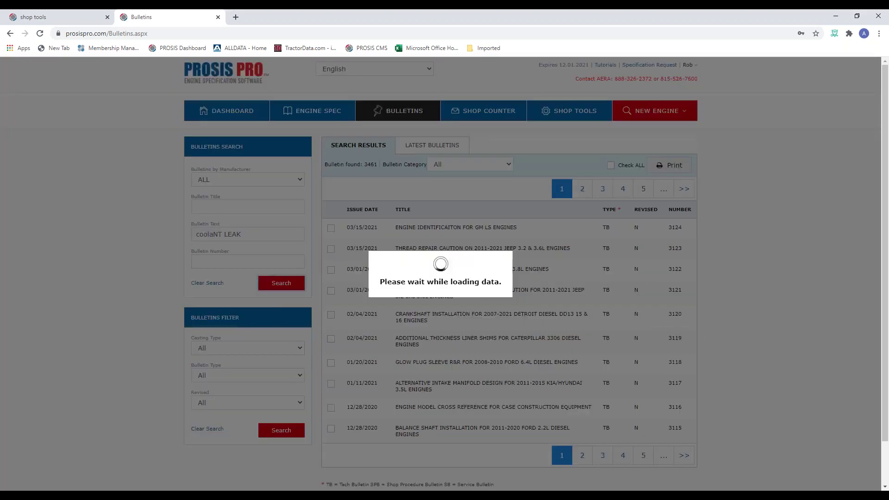
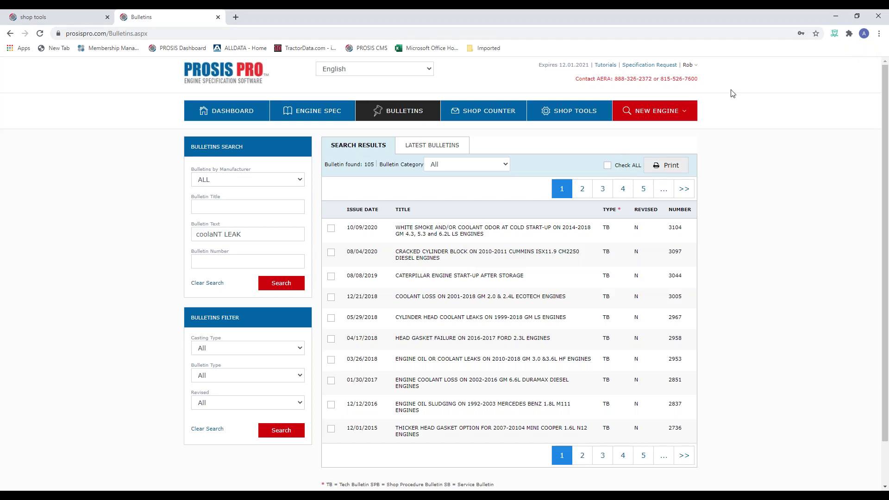
Step: Revisit the dashboard and the list of recently viewed engine specifications
{"action": "left_click", "coordinate": [261, 115]}
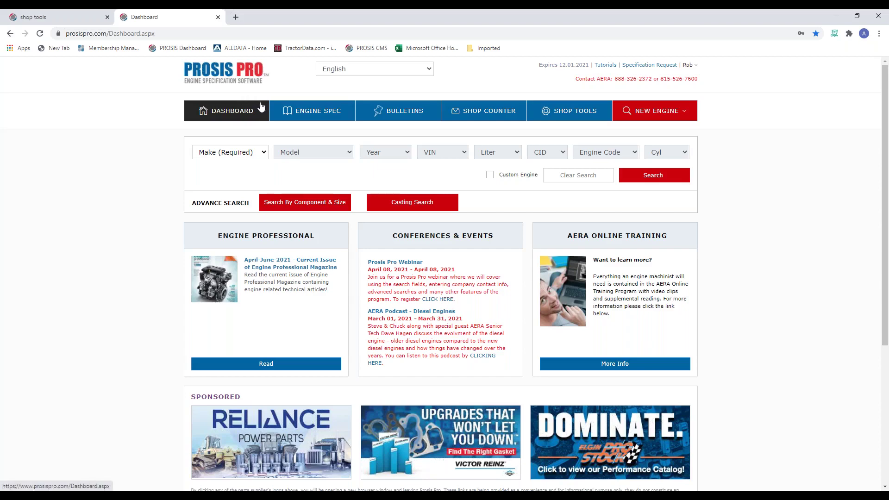
{"action": "left_click", "coordinate": [312, 115]}
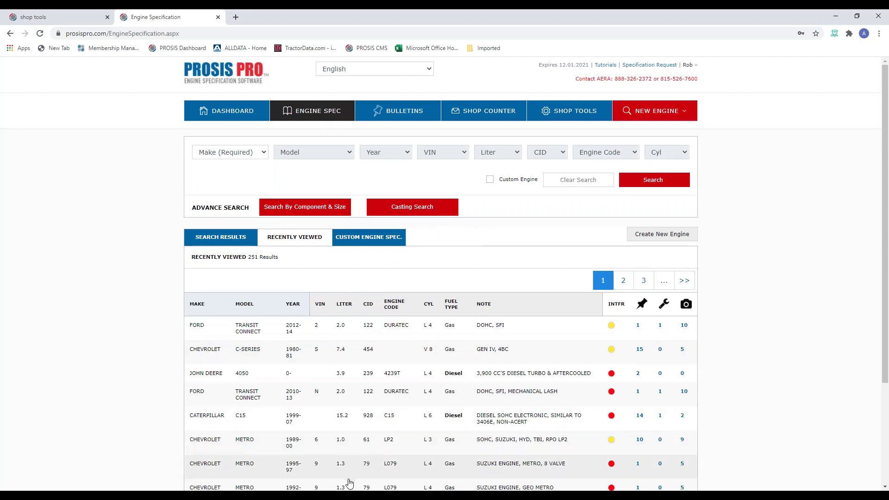
Step: Switch to the webinar slides in PowerPoint and start the slide show from the "Thank you for your time!" slide 10
{"action": "key", "text": "alt+Tab"}
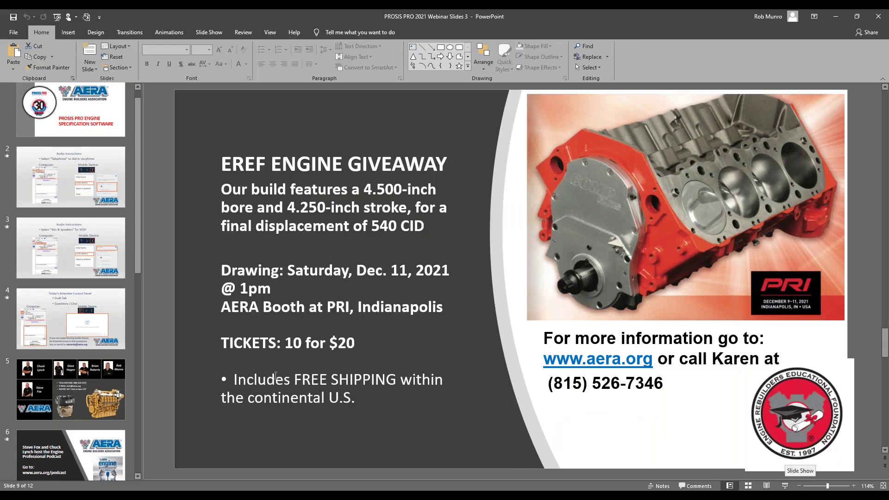
{"action": "scroll", "coordinate": [104, 389], "scroll_direction": "down", "scroll_amount": 3}
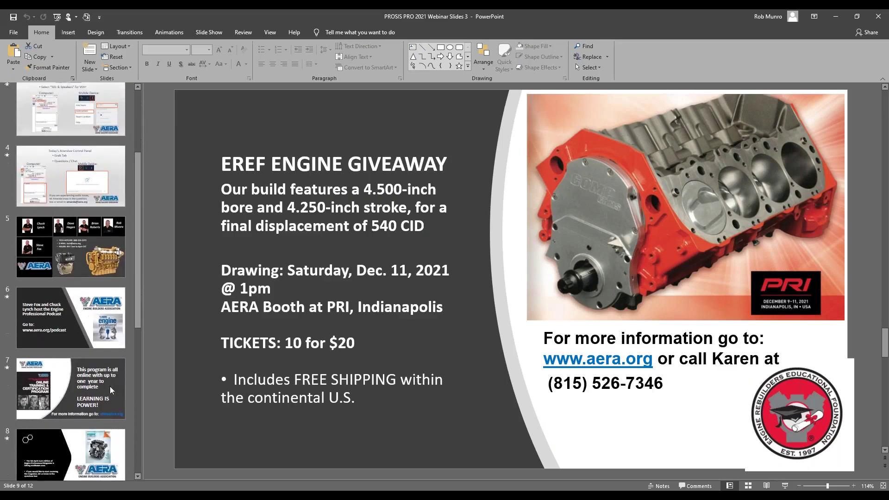
{"action": "scroll", "coordinate": [110, 385], "scroll_direction": "down", "scroll_amount": 5}
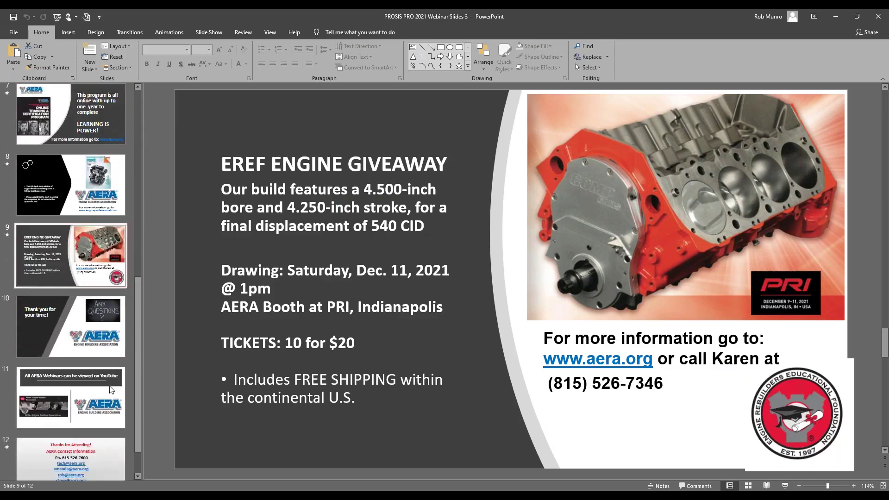
{"action": "left_click", "coordinate": [91, 357]}
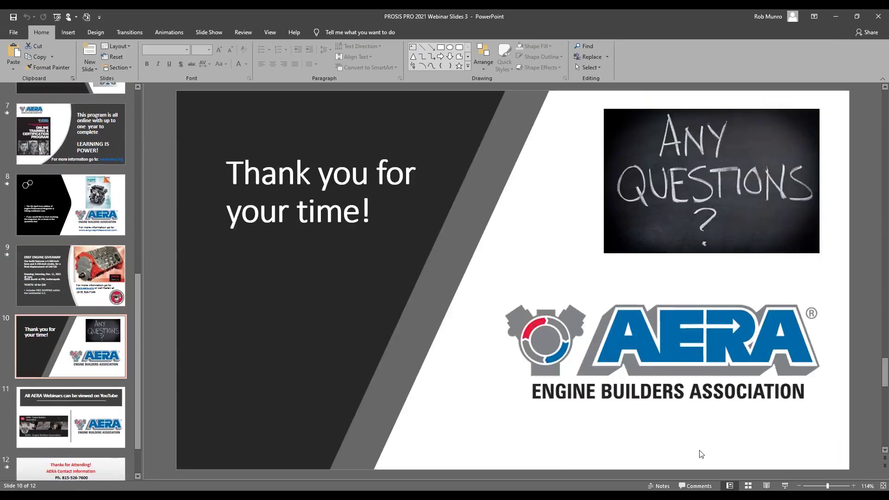
{"action": "left_click", "coordinate": [785, 486]}
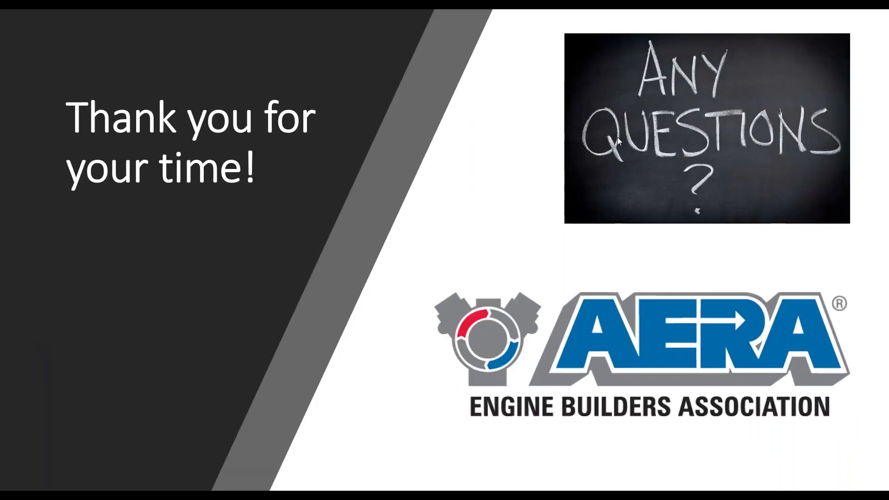